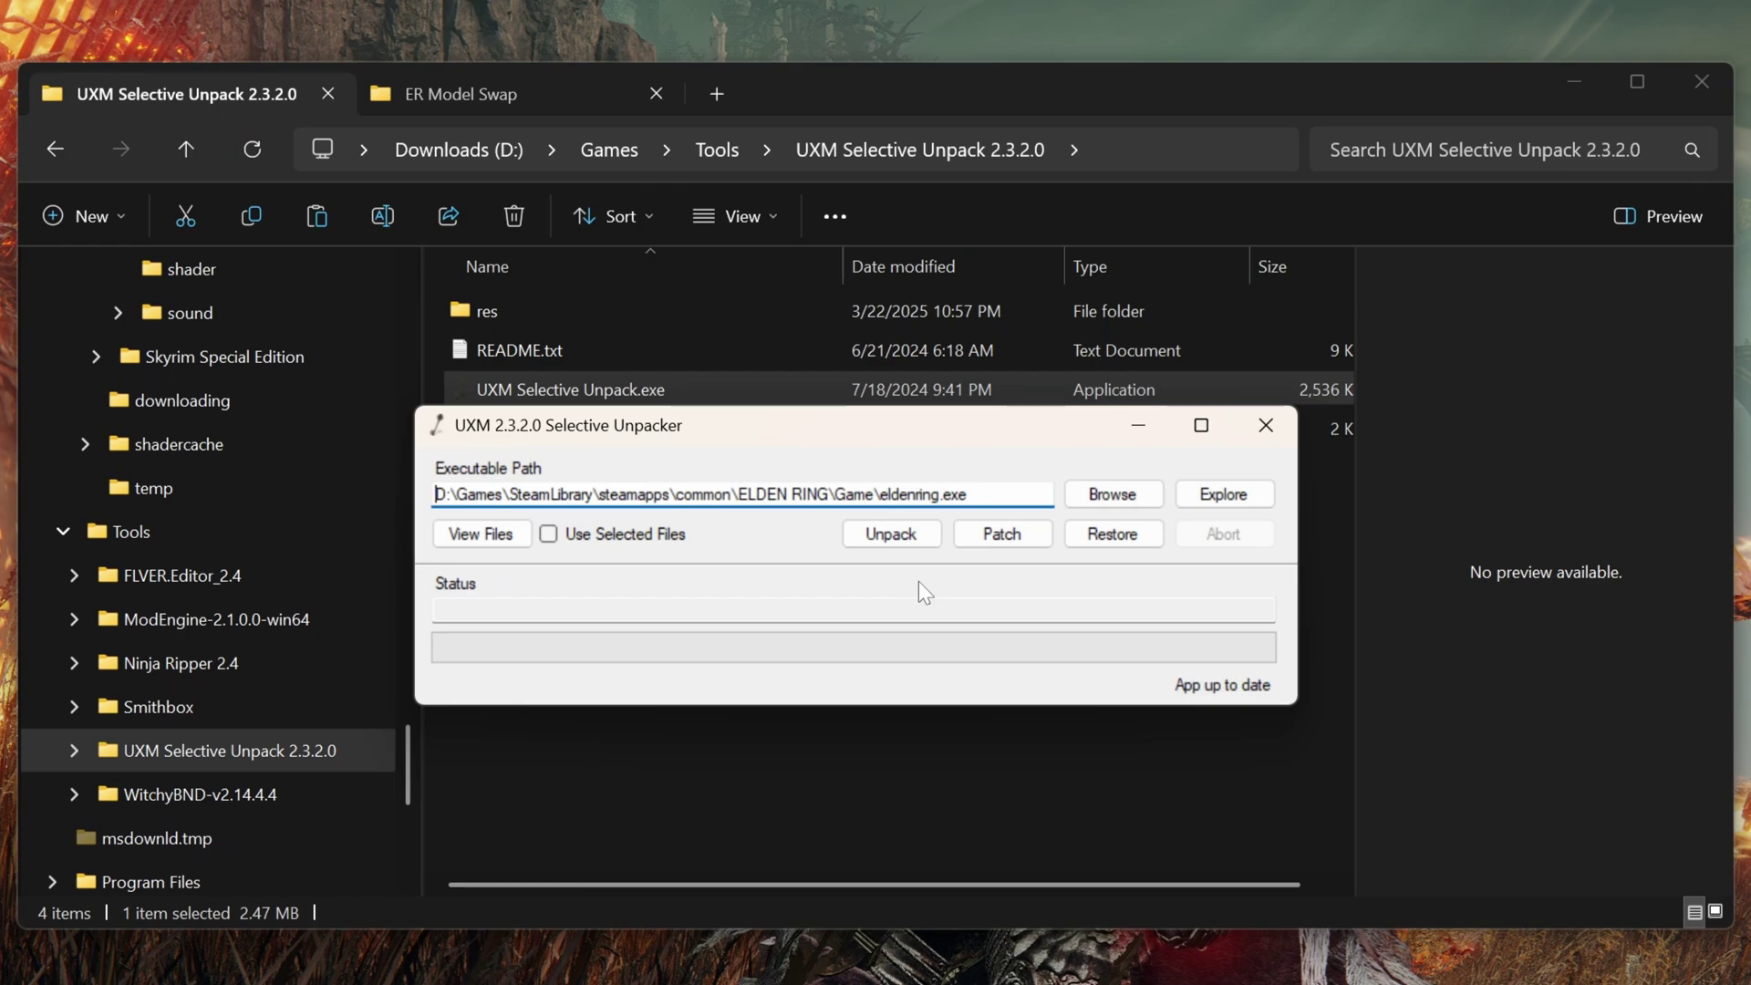
Close UXM and browse to SteamLibrary > steamapps > common > ELDEN RING > Game > parts.
{"action": "left_click", "coordinate": [1266, 425]}
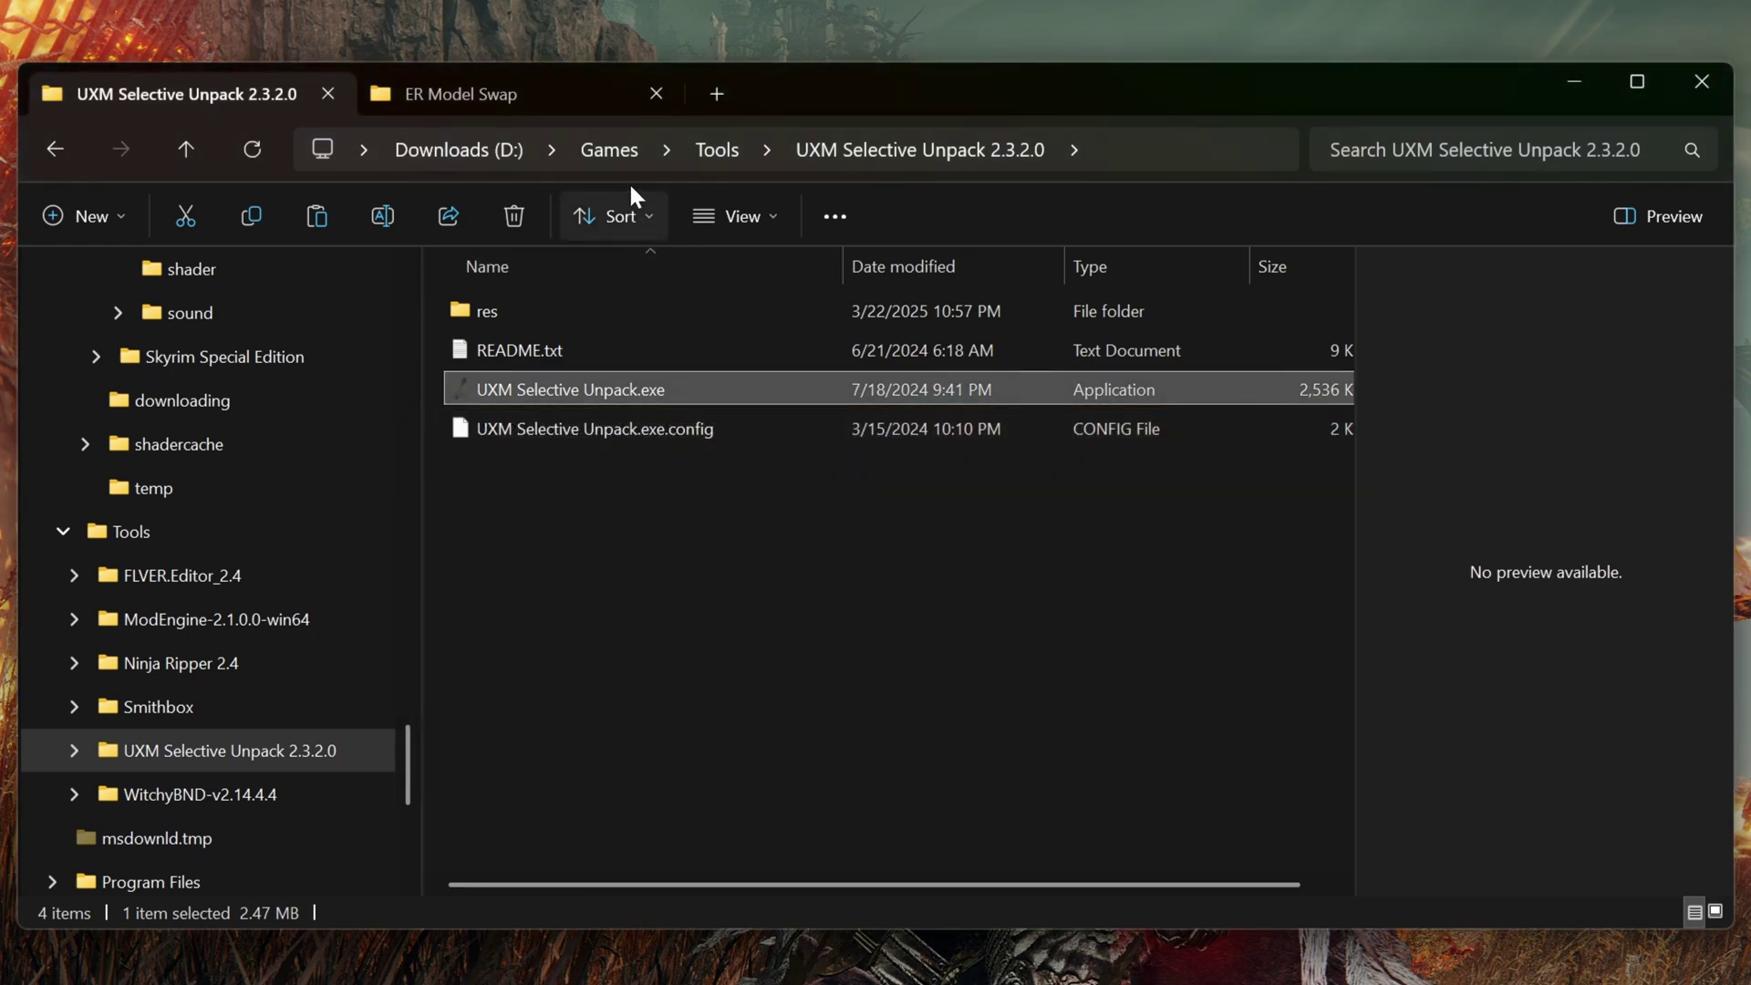
{"action": "left_click", "coordinate": [623, 157]}
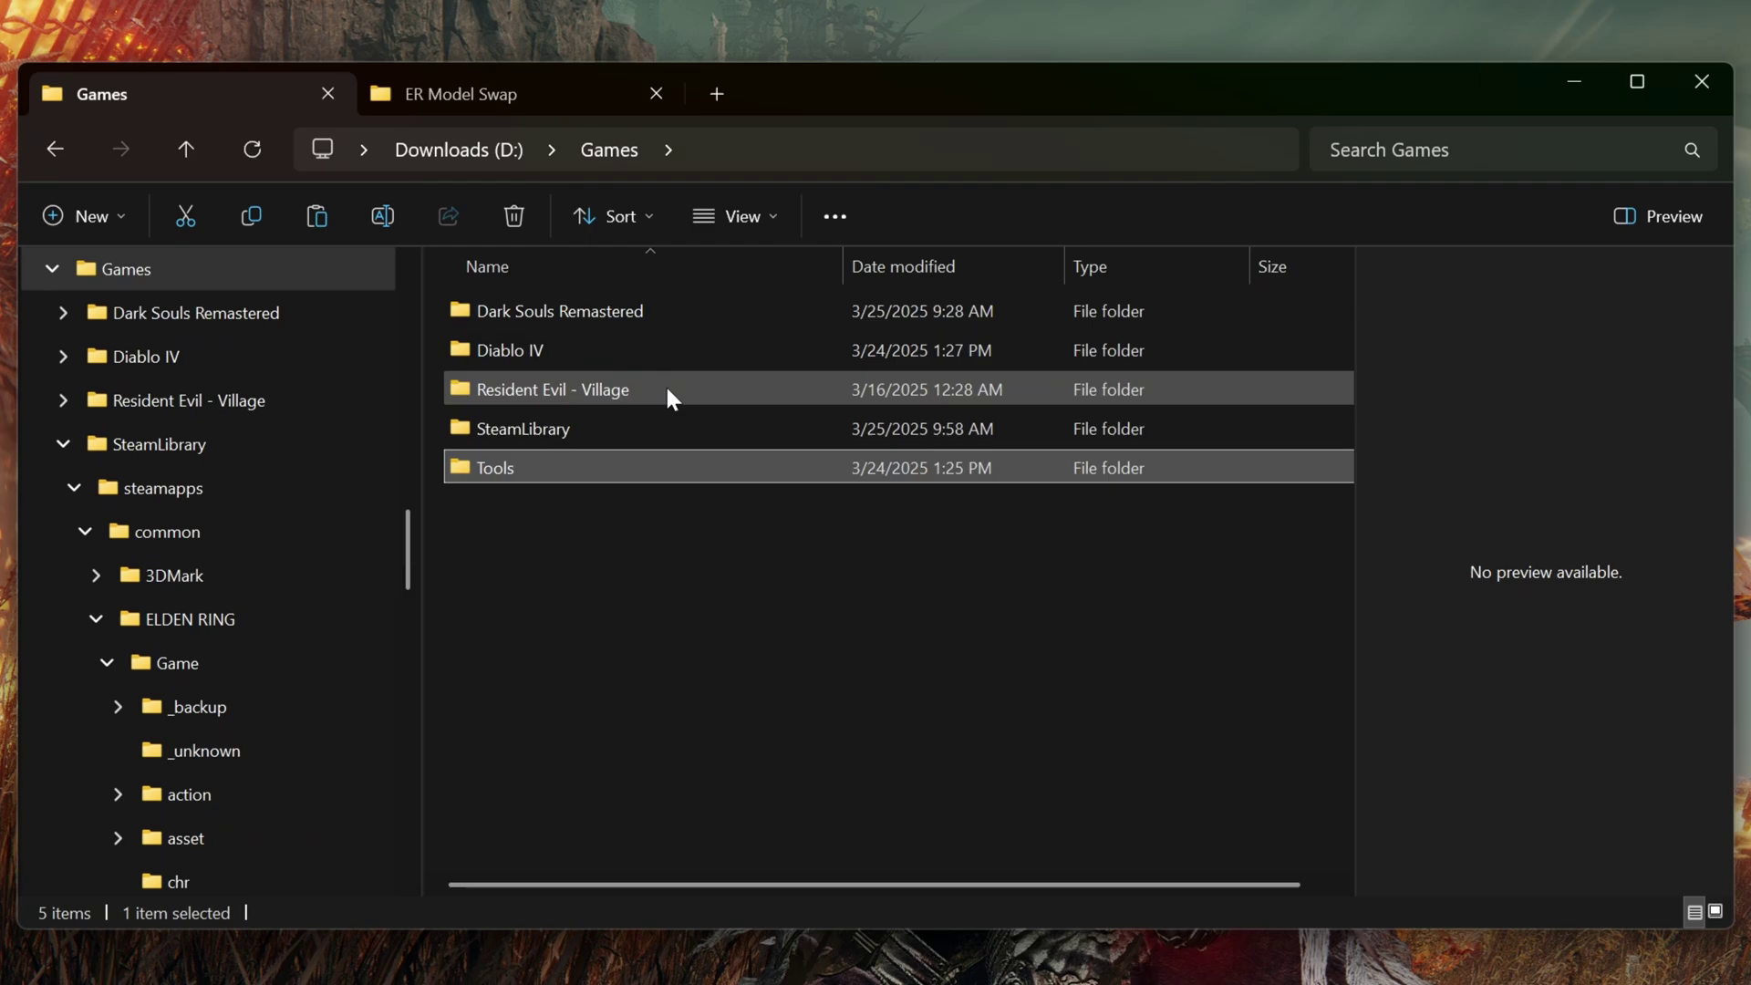
{"action": "double_click", "coordinate": [589, 427]}
{"action": "left_click", "coordinate": [560, 312]}
{"action": "double_click", "coordinate": [559, 312]}
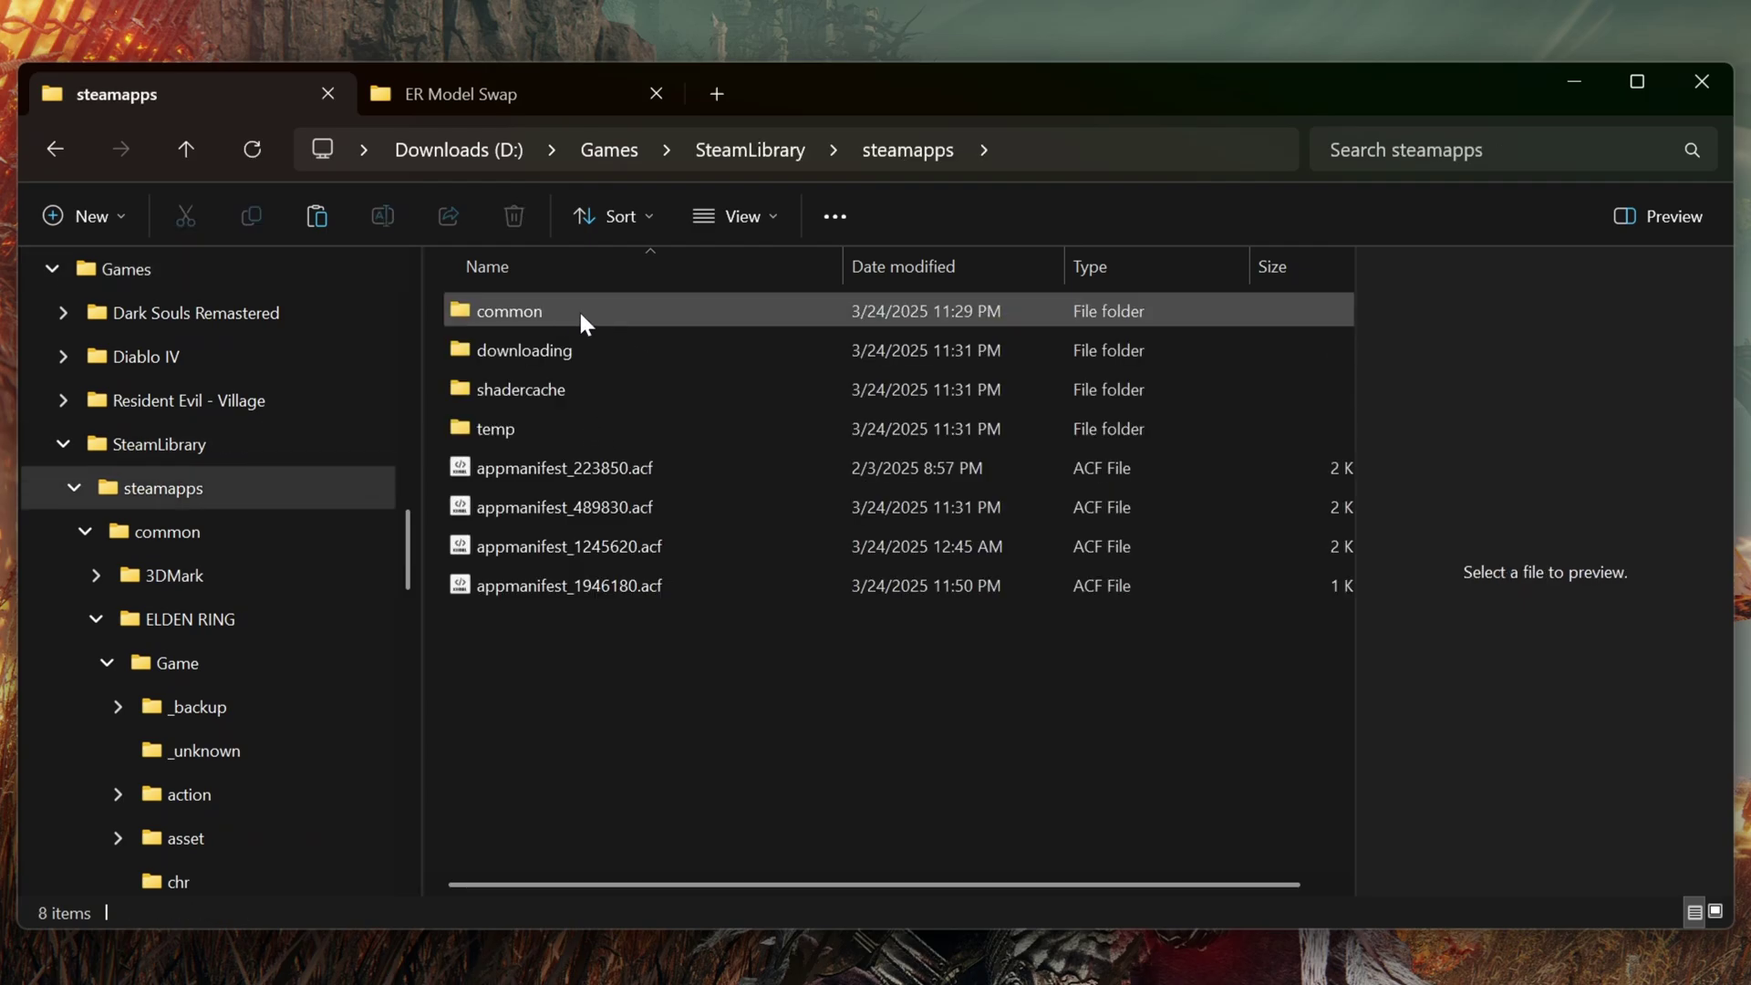
{"action": "double_click", "coordinate": [554, 307]}
{"action": "double_click", "coordinate": [556, 352]}
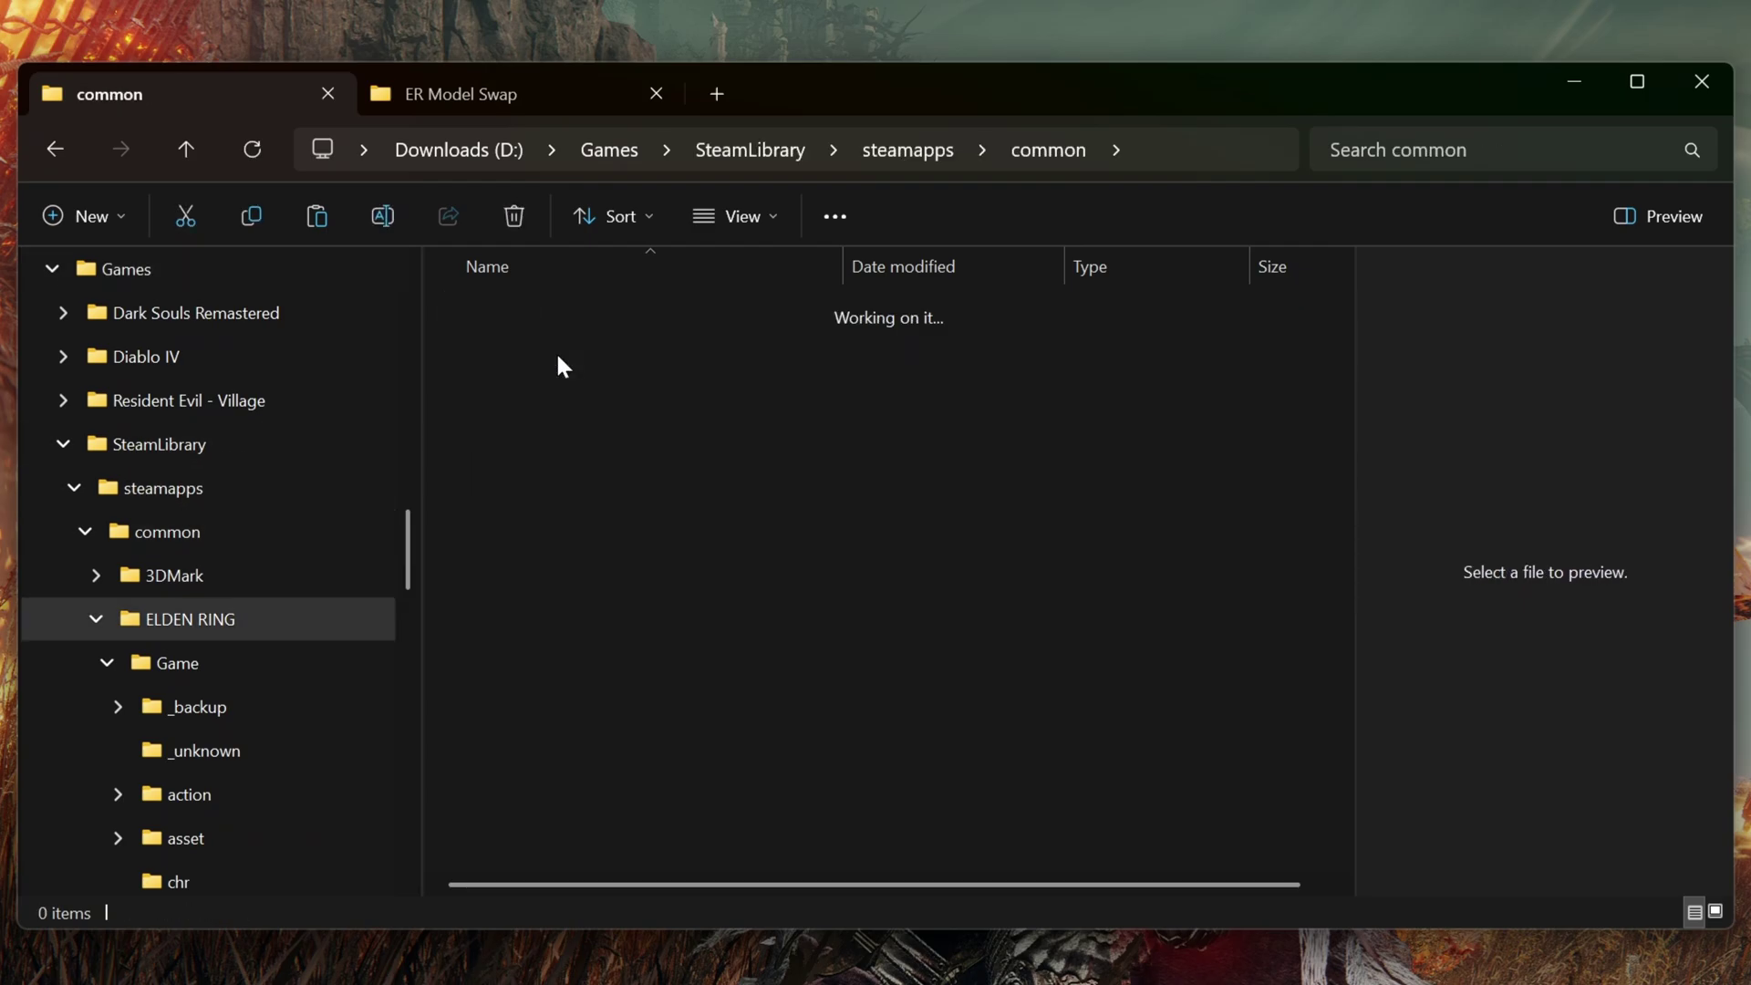
{"action": "double_click", "coordinate": [506, 310]}
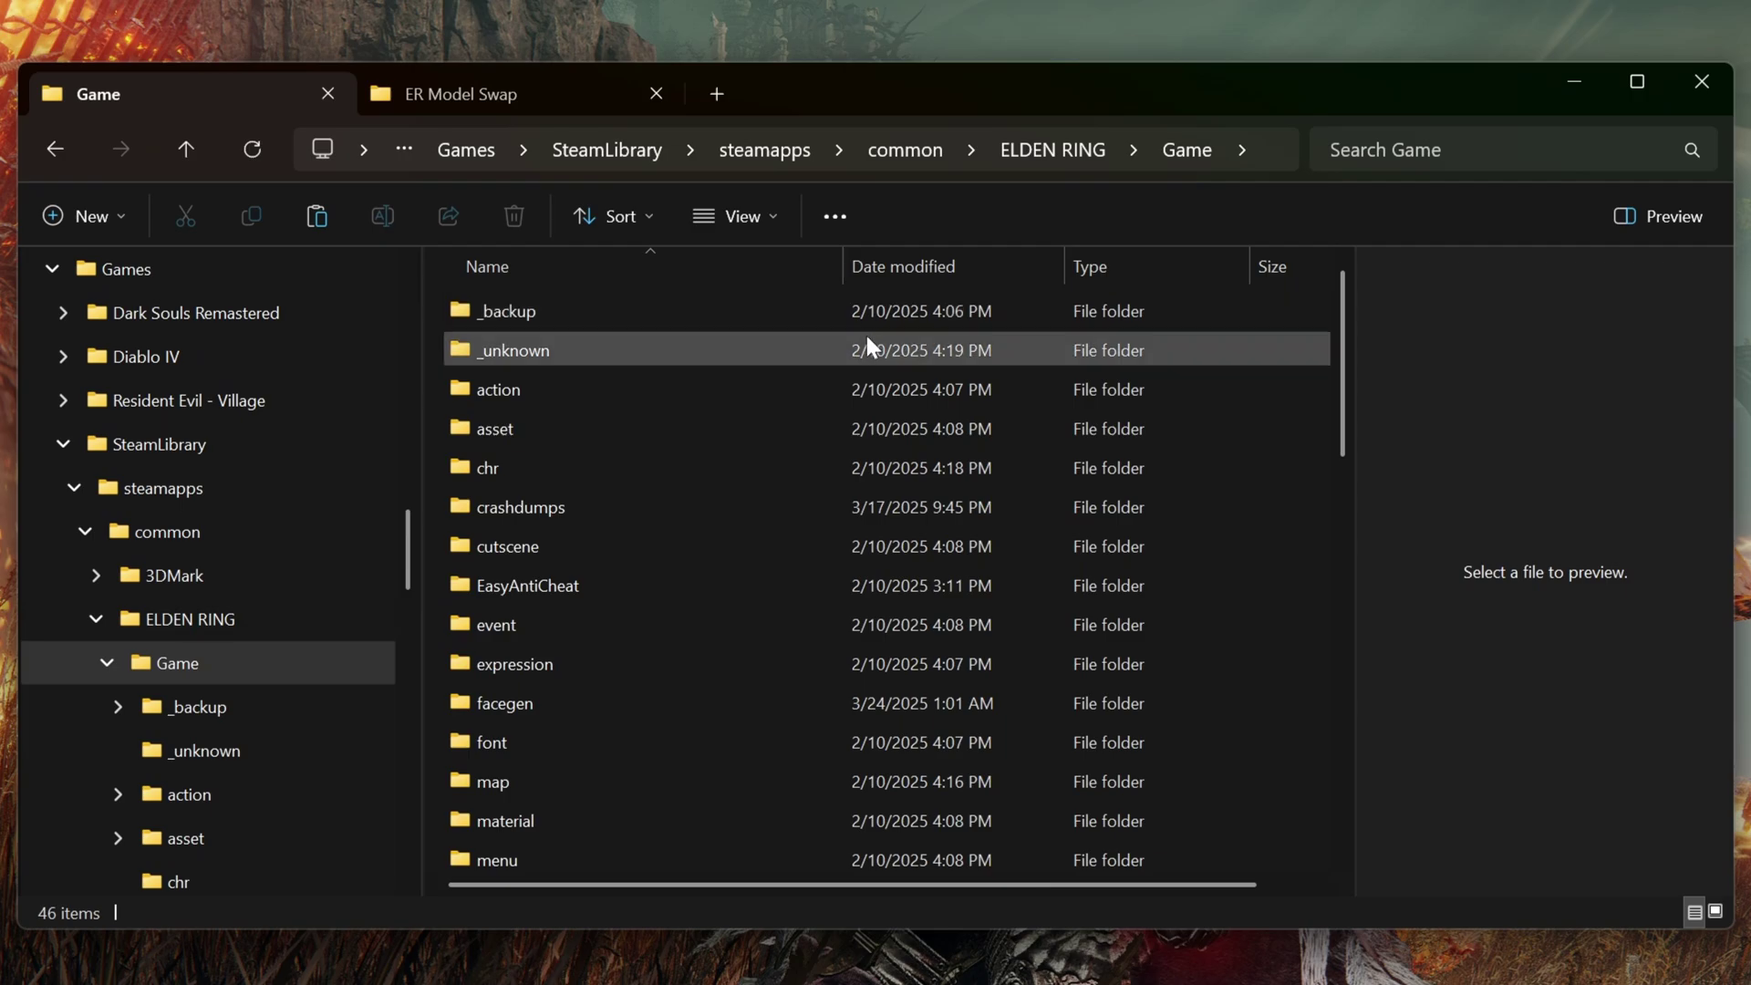
{"action": "scroll", "coordinate": [728, 394], "scroll_direction": "down", "scroll_amount": 4}
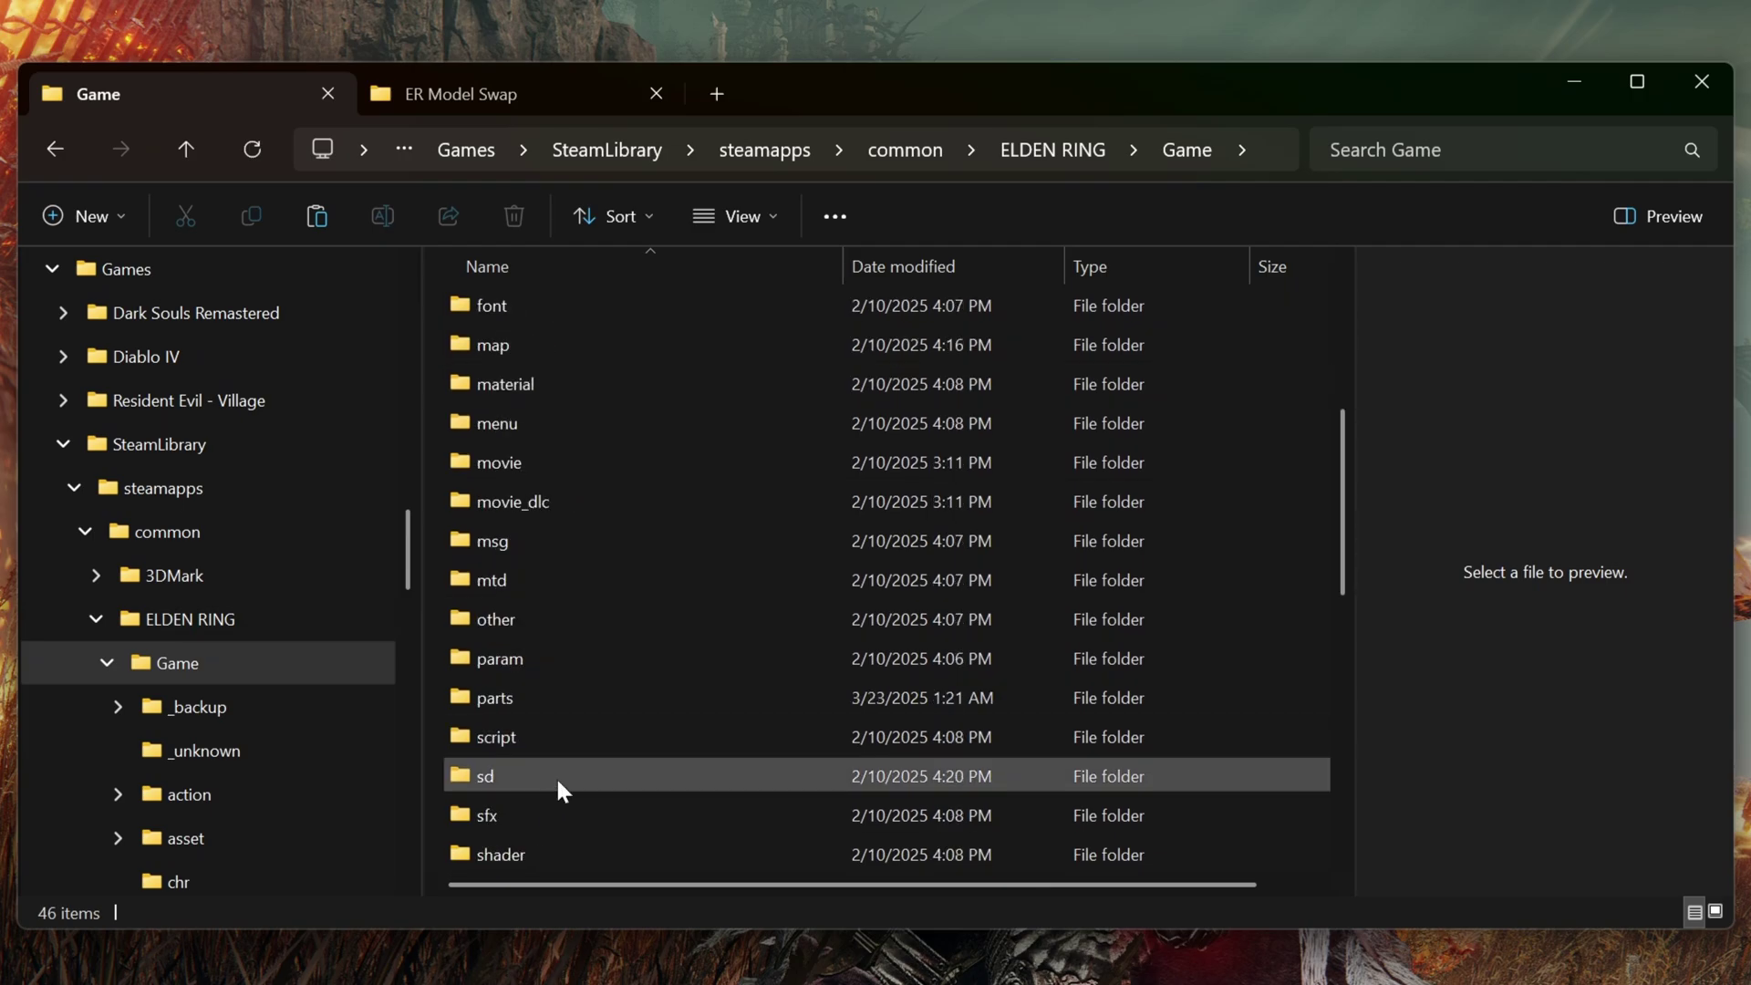
{"action": "double_click", "coordinate": [523, 697]}
Search the parts folder for wp_a_0100.
{"action": "left_click", "coordinate": [1382, 154]}
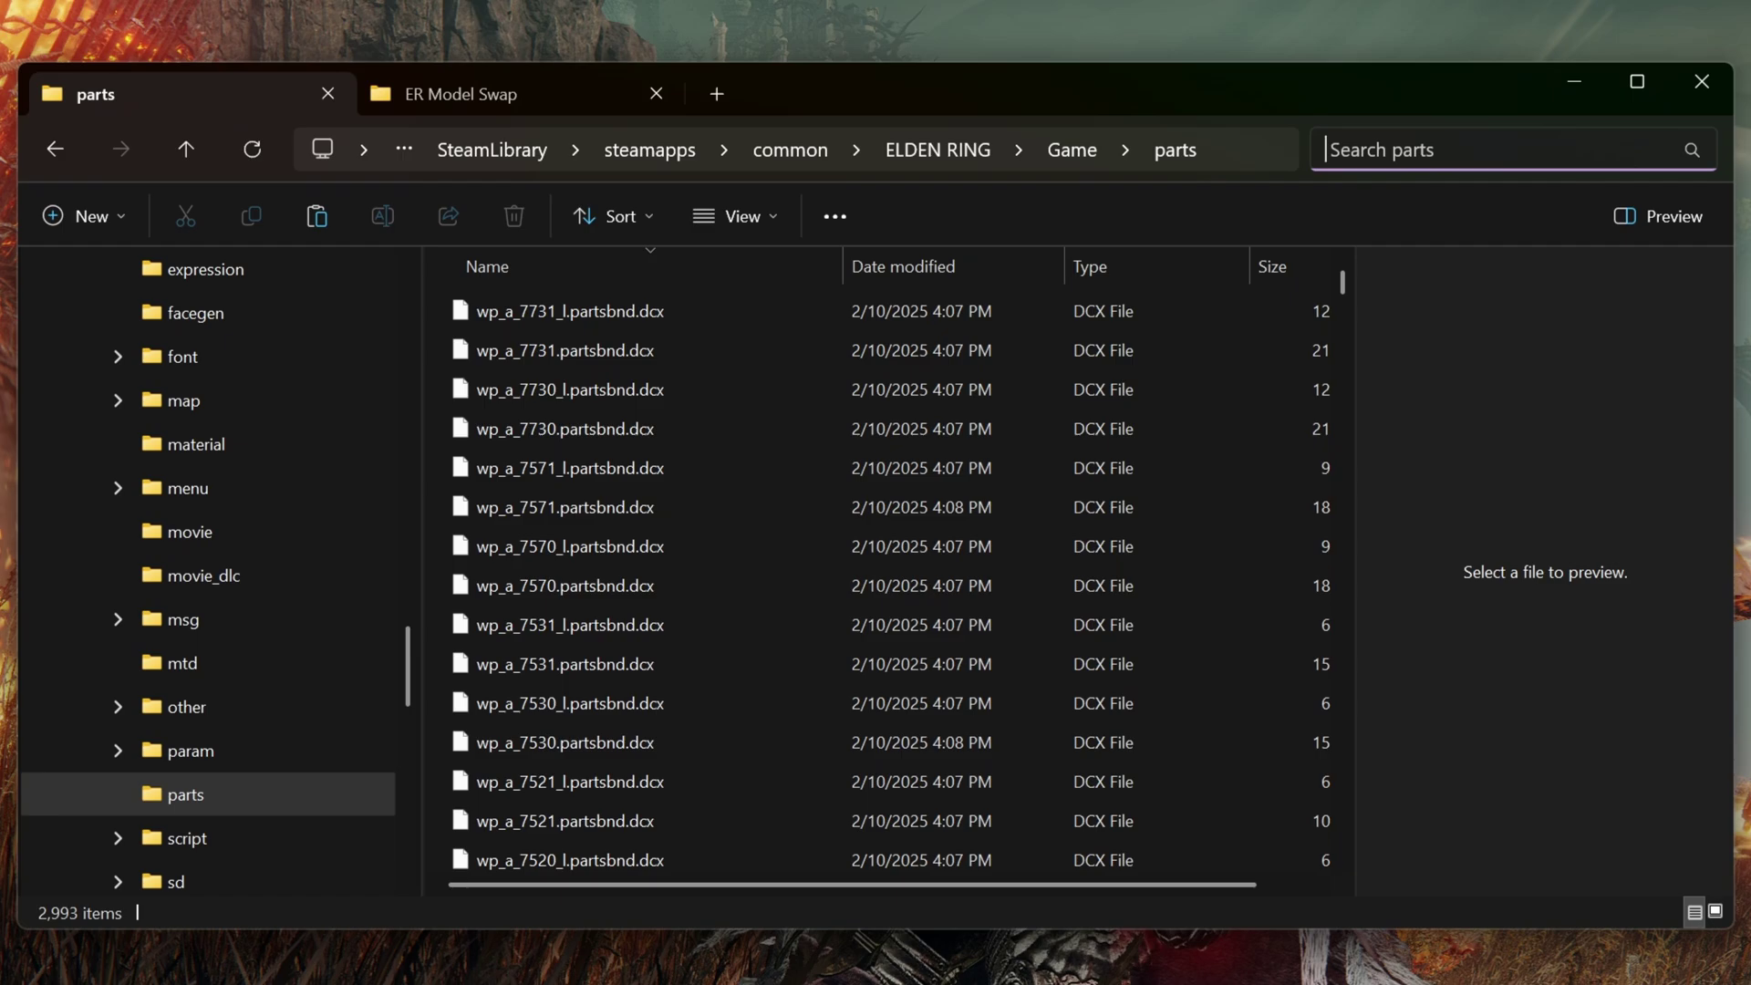
{"action": "type", "text": "wp_a_"}
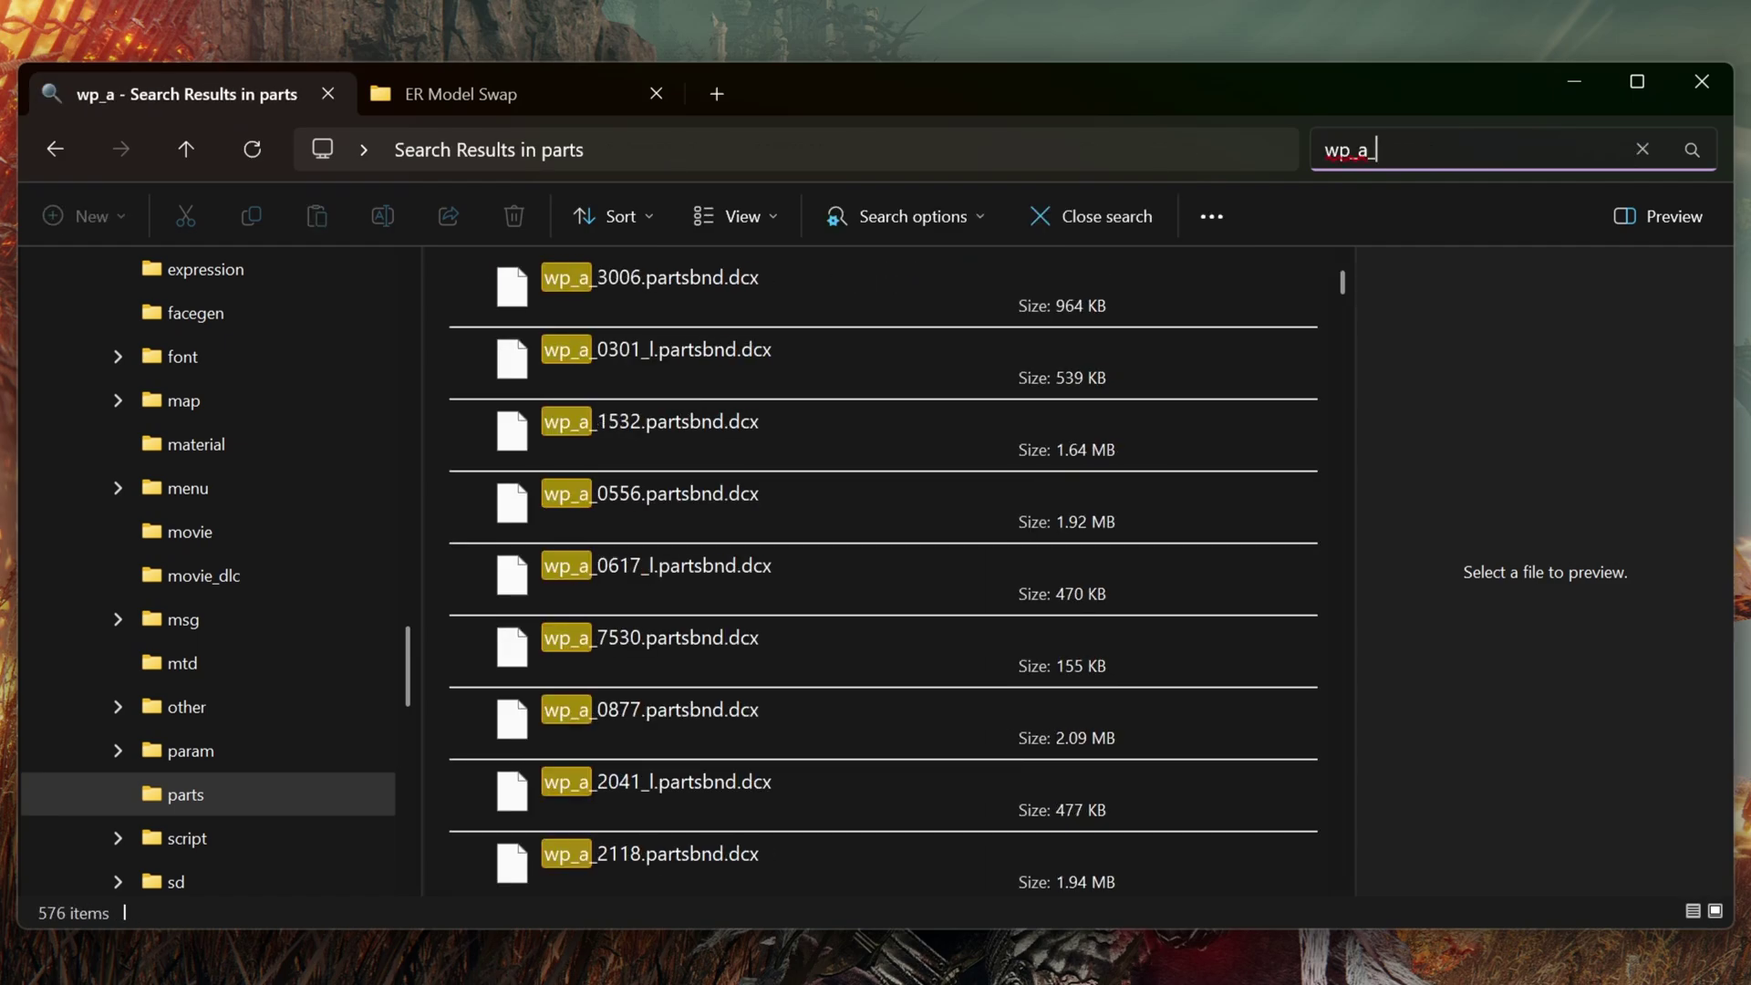
{"action": "type", "text": "0100"}
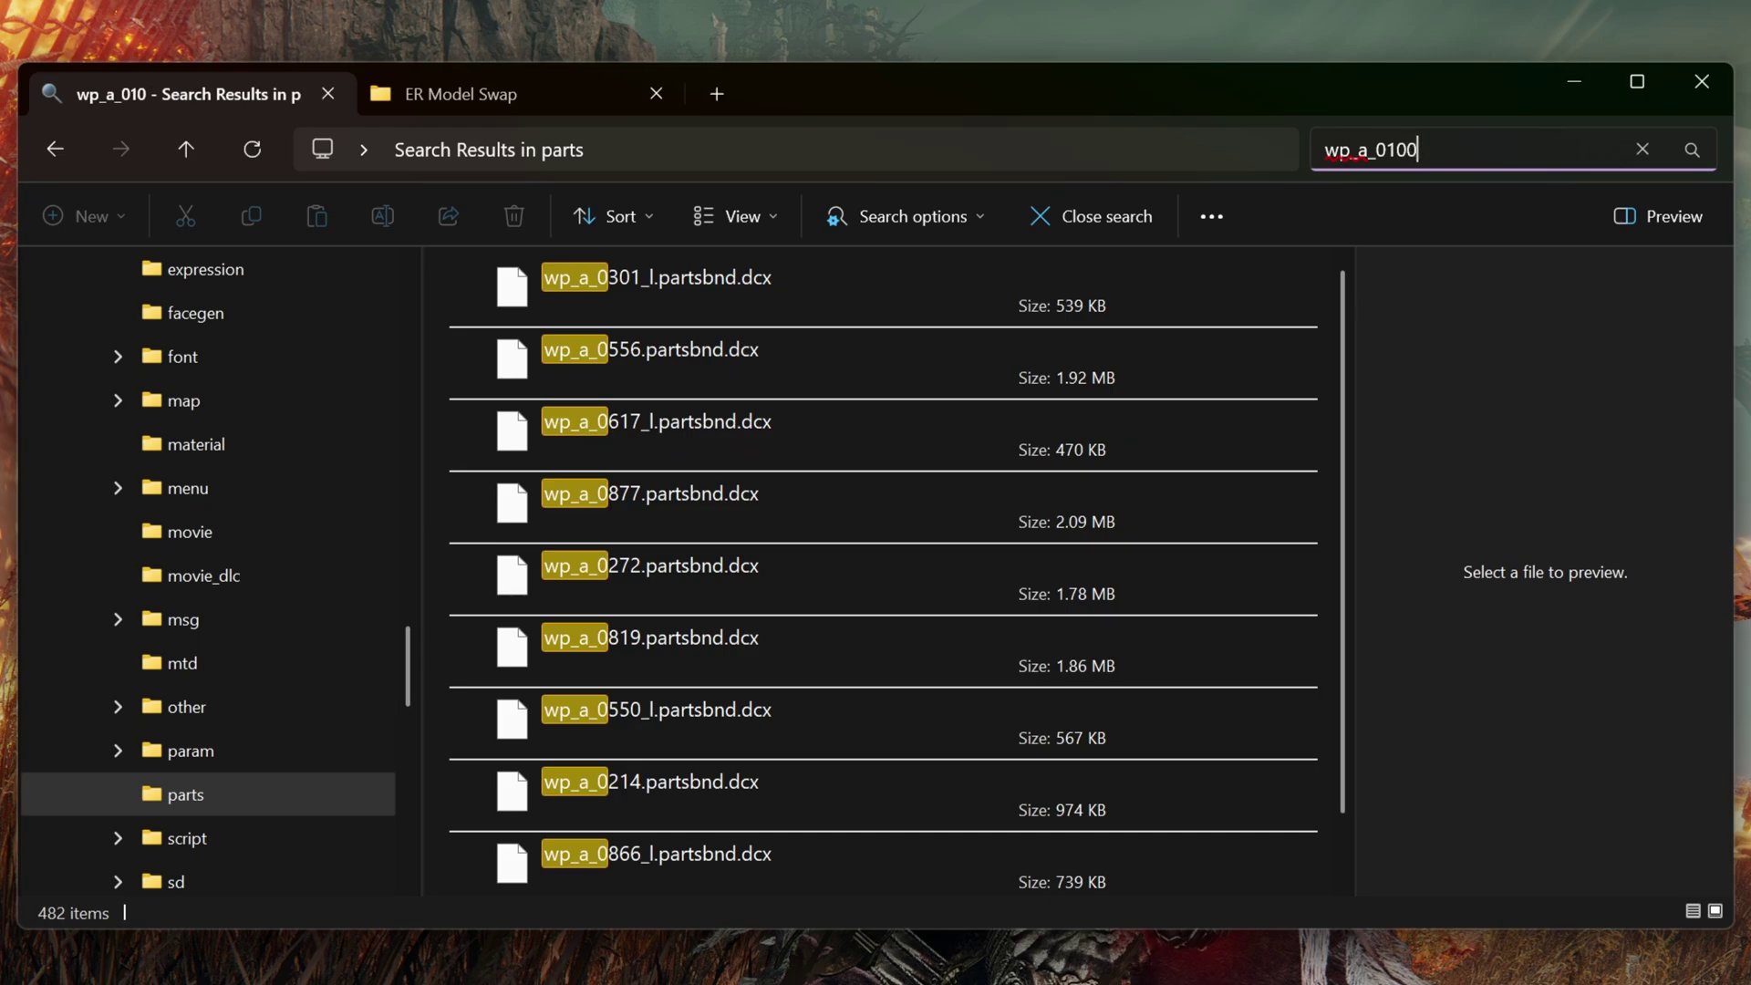
{"action": "key", "text": "Return"}
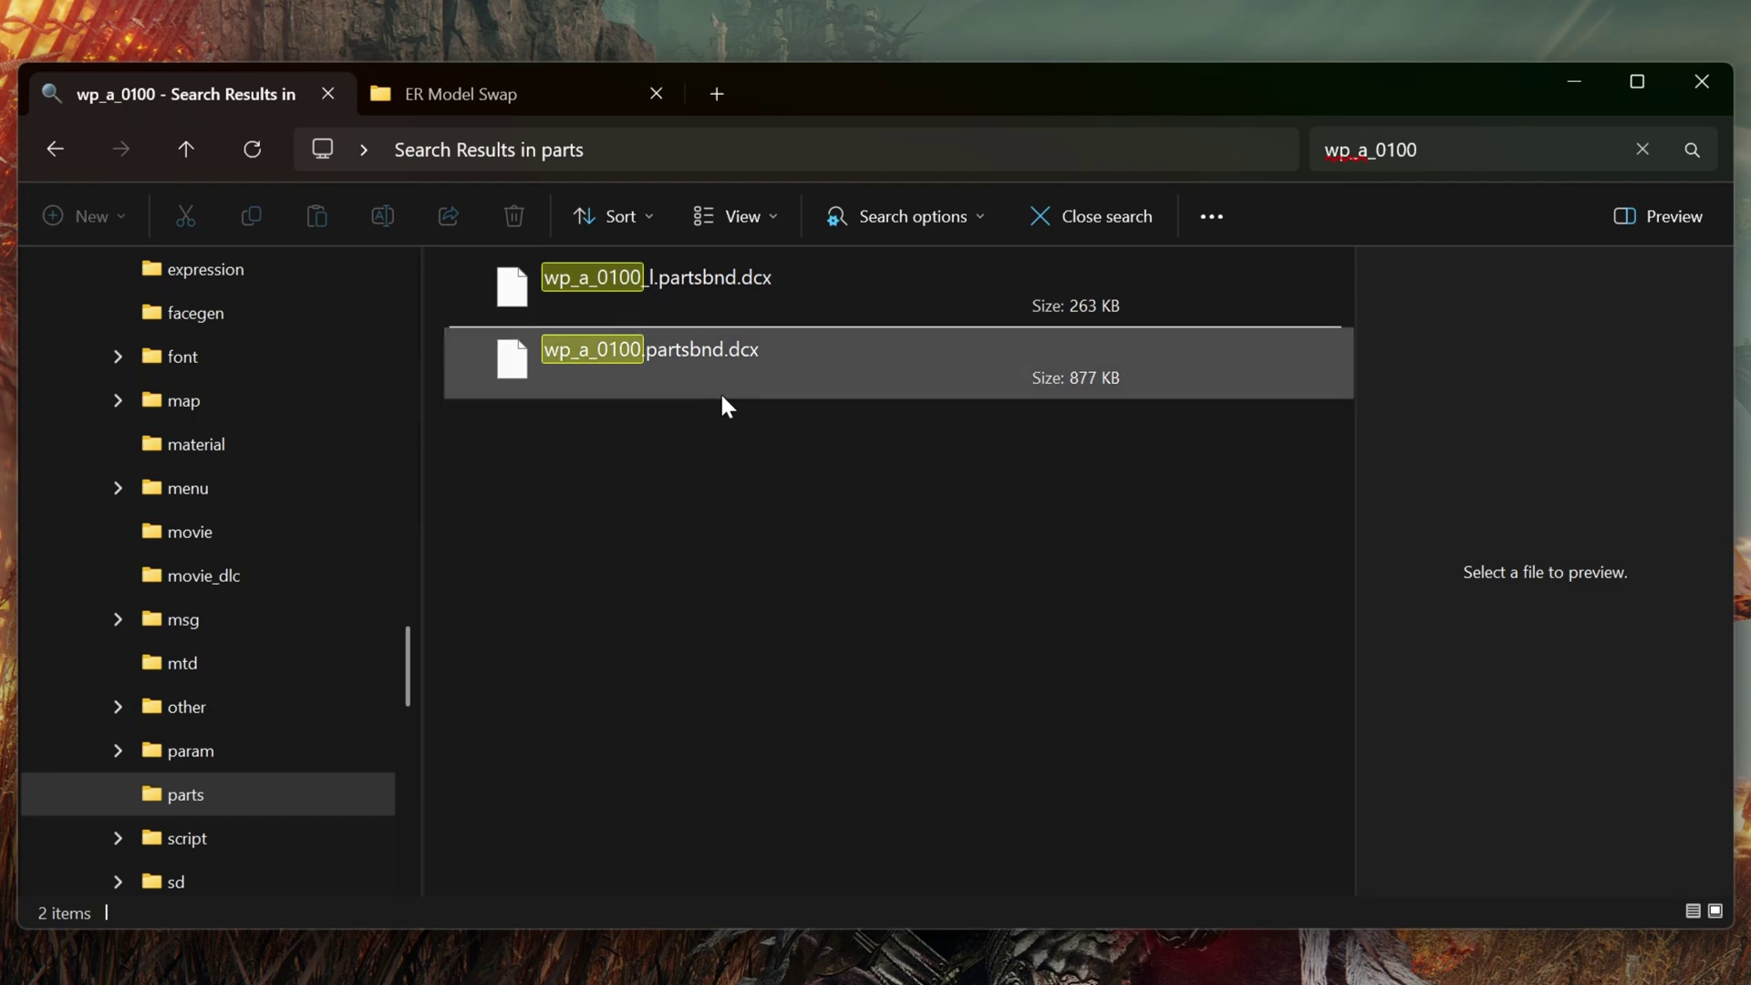
Copy wp_a_0100.partsbnd.dcx into the ER Model Swap folder.
{"action": "right_click", "coordinate": [725, 359]}
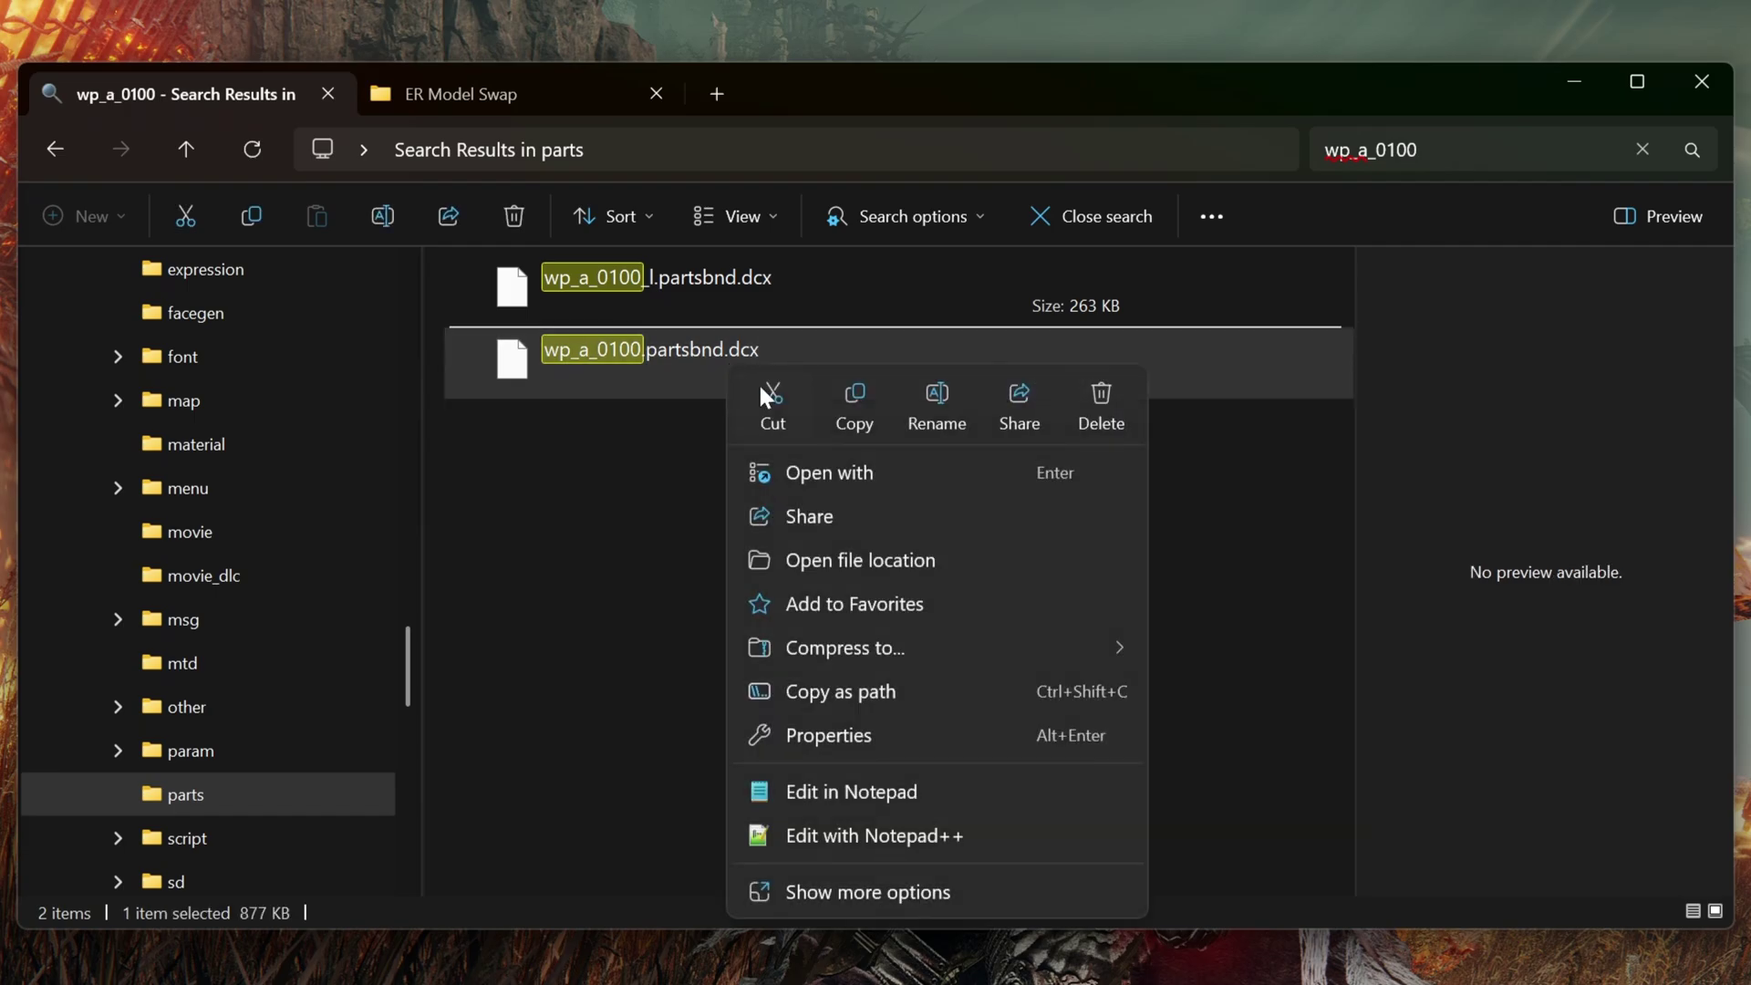
{"action": "left_click", "coordinate": [855, 398]}
{"action": "key", "text": "ctrl+Tab"}
{"action": "right_click", "coordinate": [607, 377]}
{"action": "left_click", "coordinate": [659, 419]}
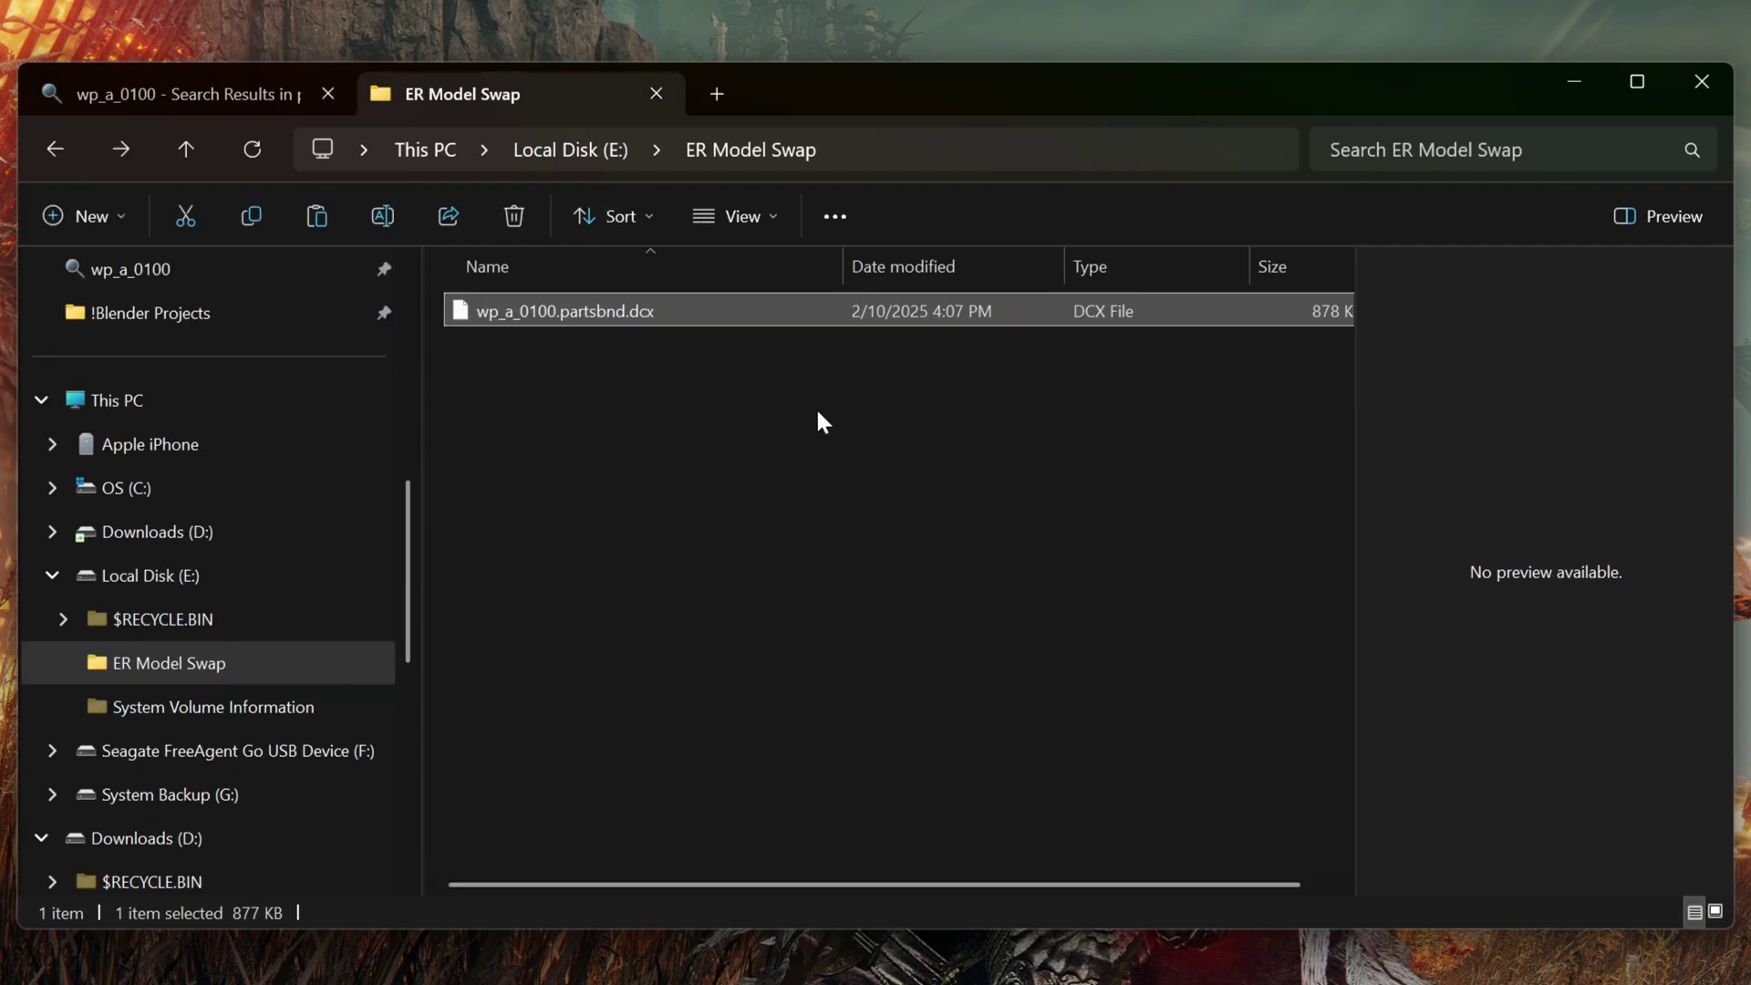
{"action": "left_click", "coordinate": [775, 497]}
Copy regulation.bin from the Game folder into ER Model Swap.
{"action": "key", "text": "ctrl+Tab"}
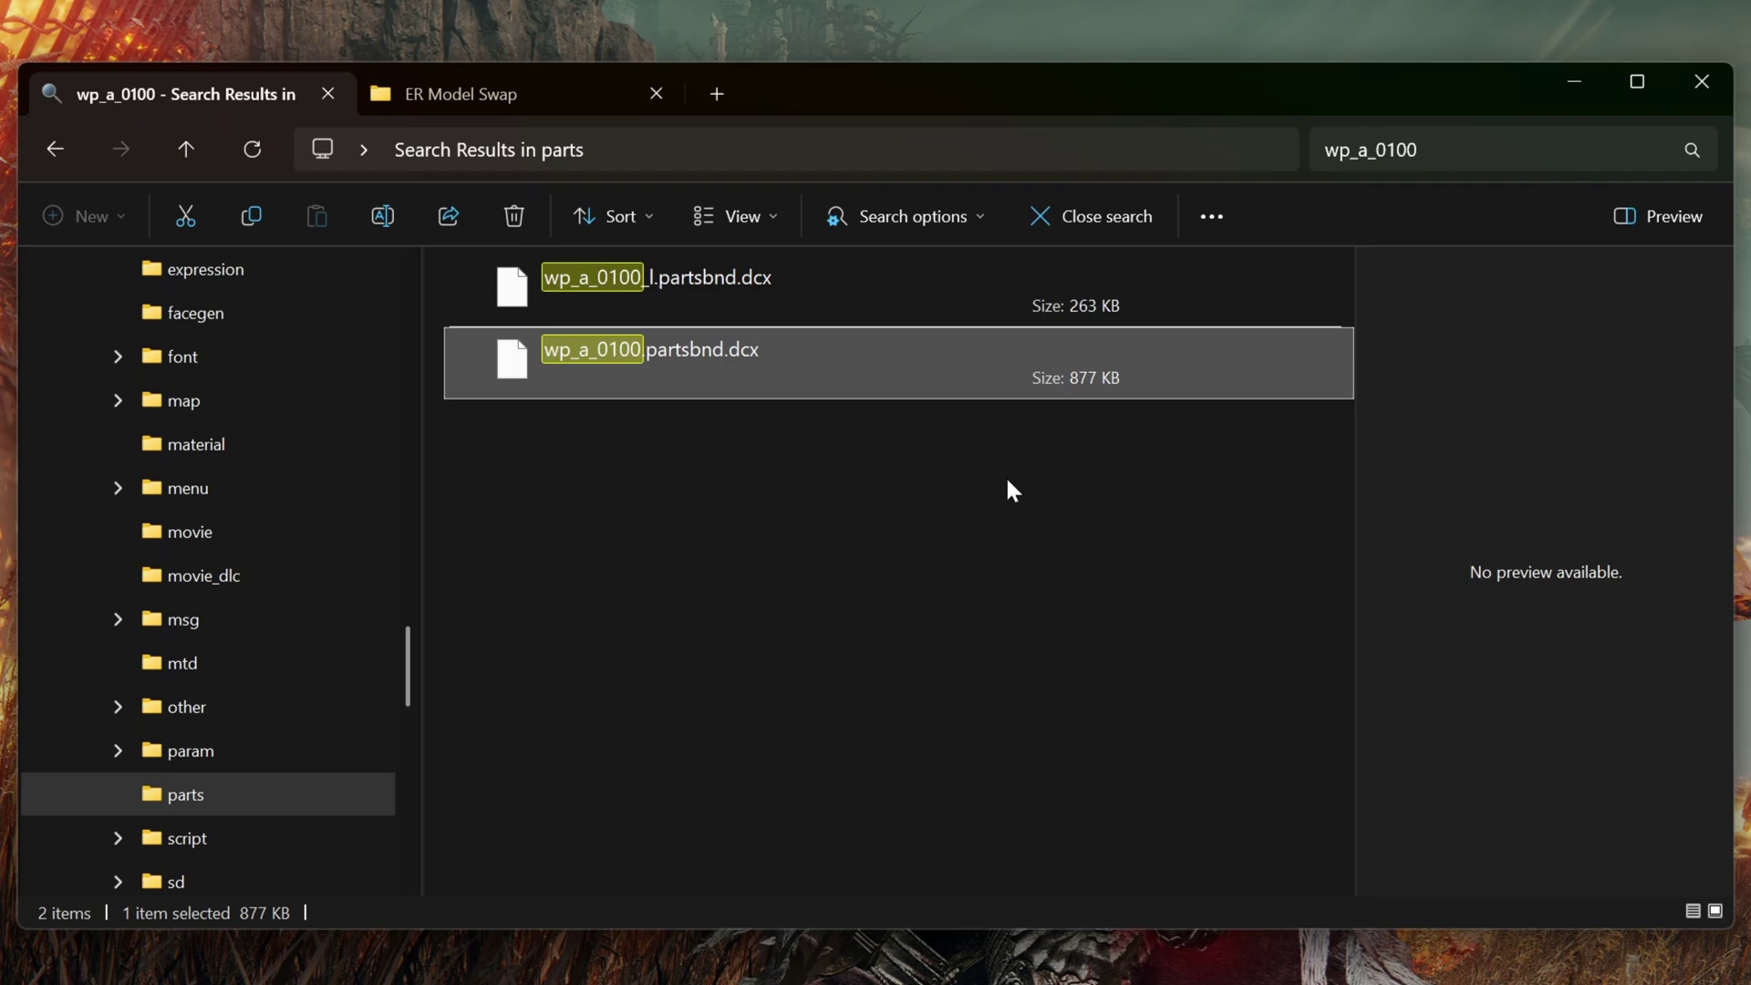
{"action": "key", "text": "alt+Left"}
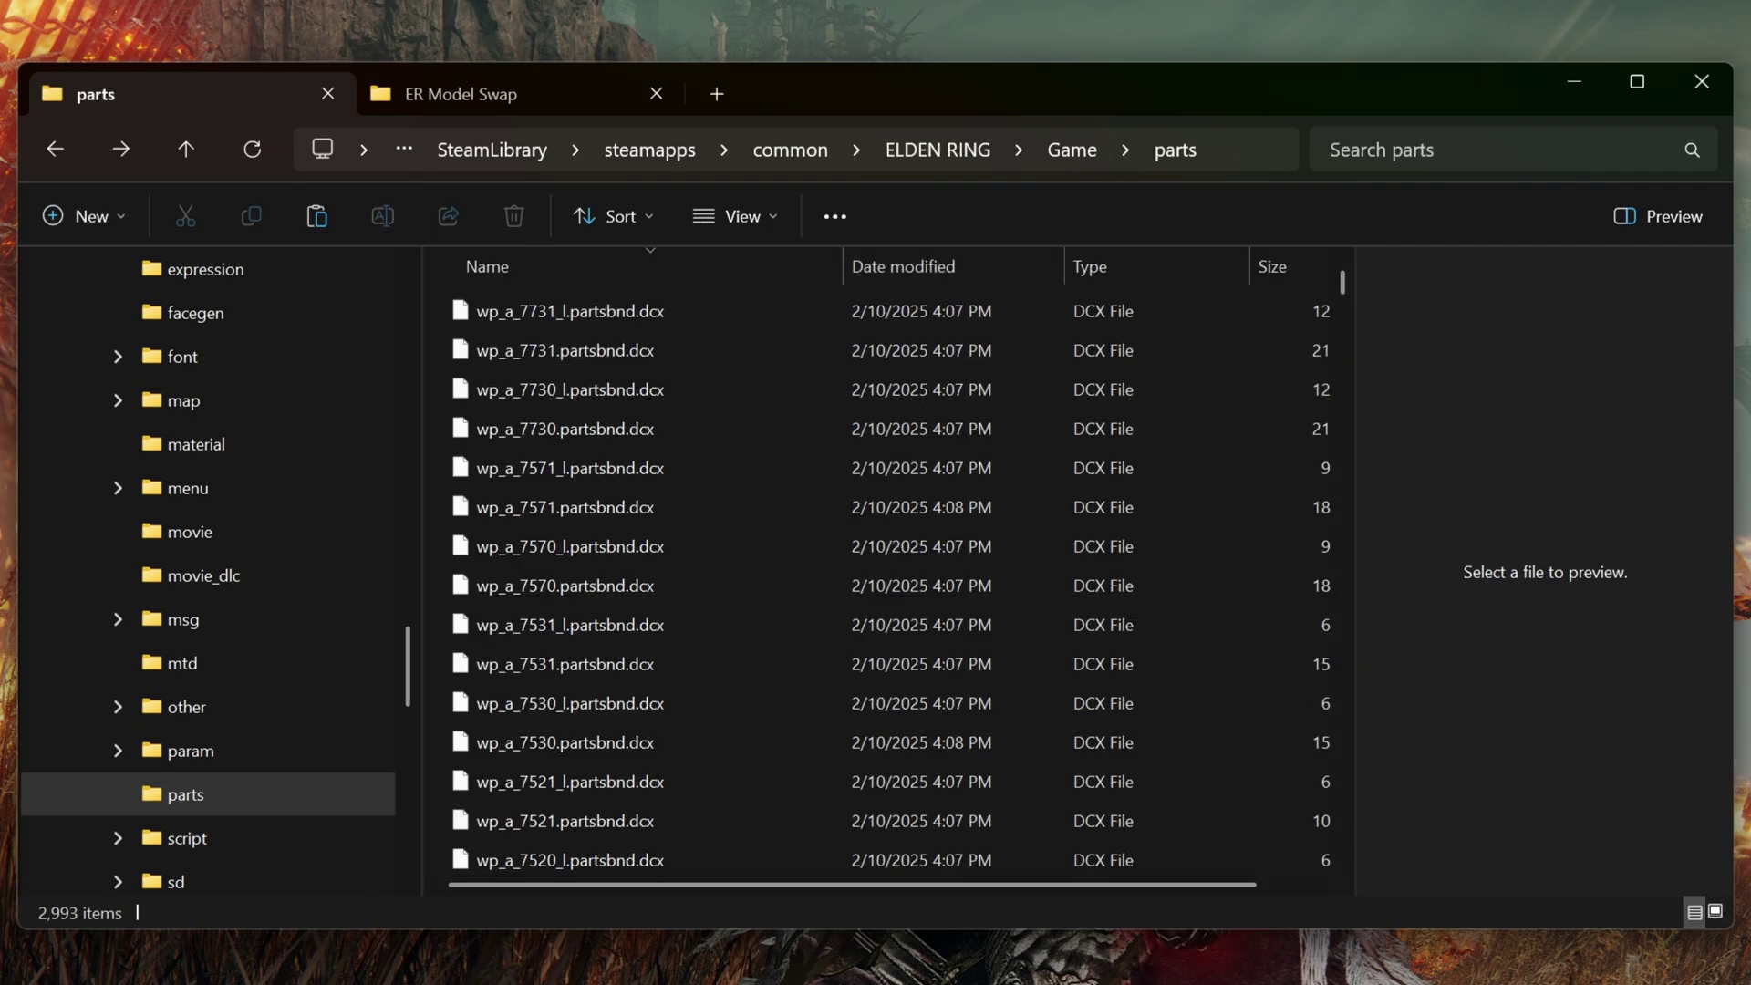
{"action": "left_click", "coordinate": [1074, 153]}
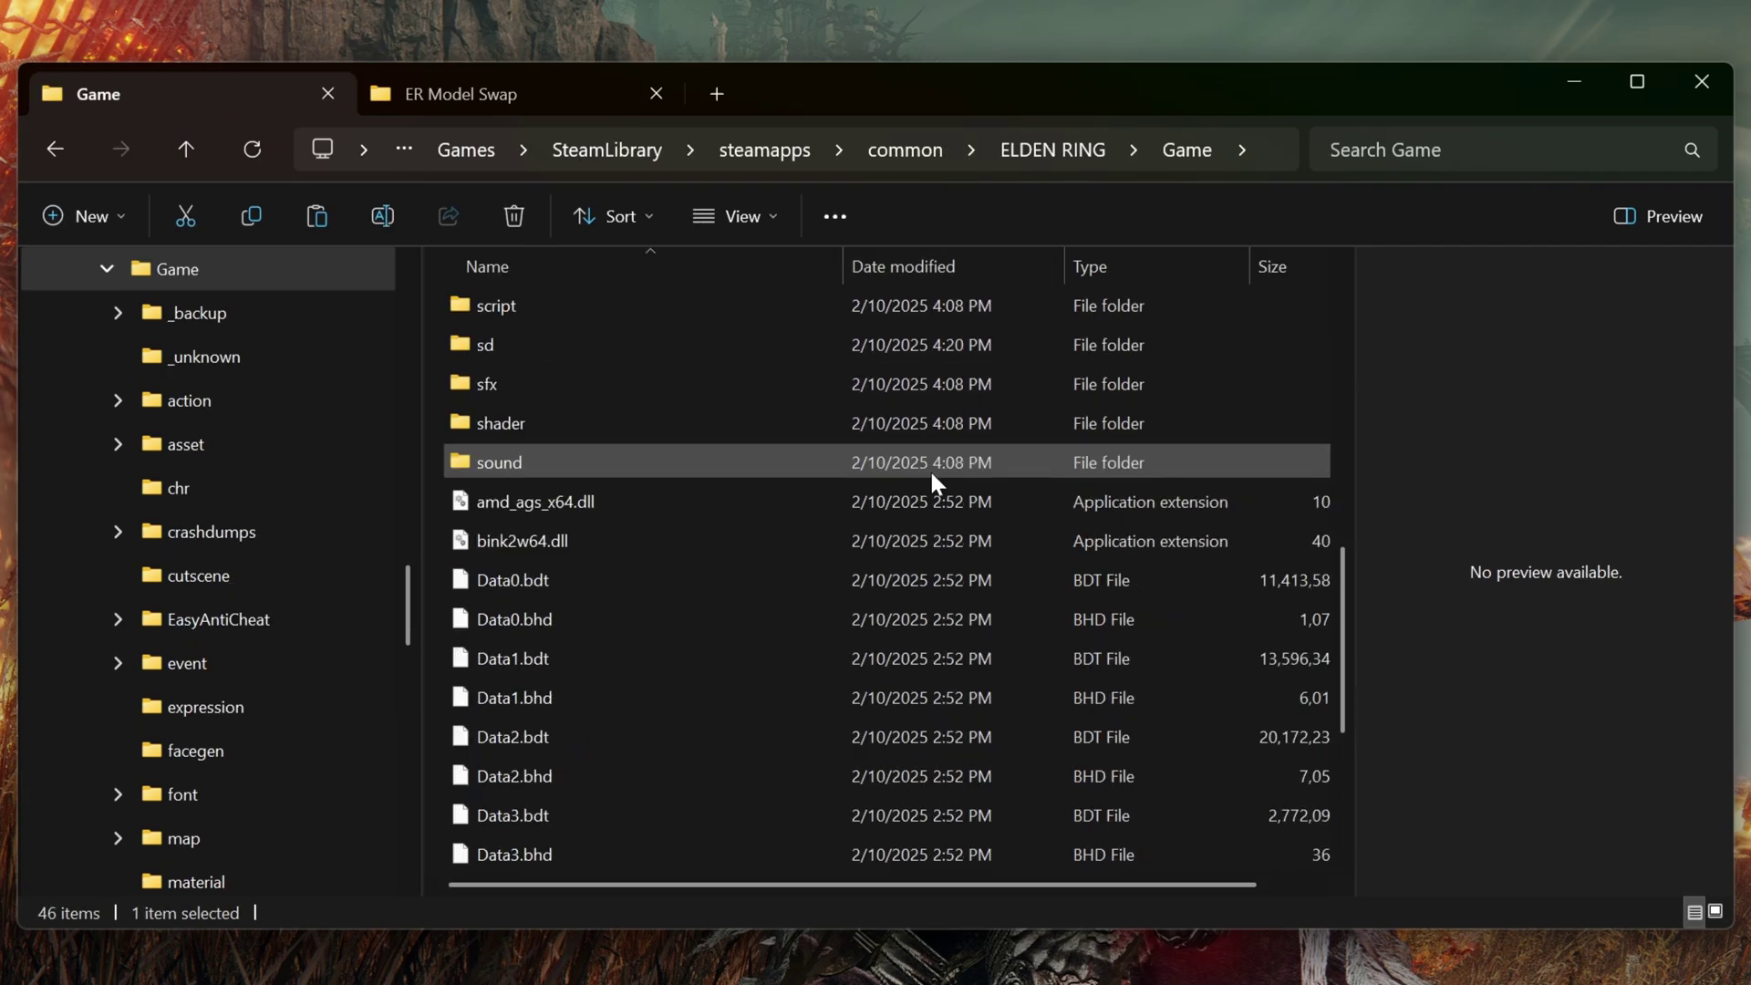
{"action": "scroll", "coordinate": [928, 469], "scroll_direction": "down", "scroll_amount": 3}
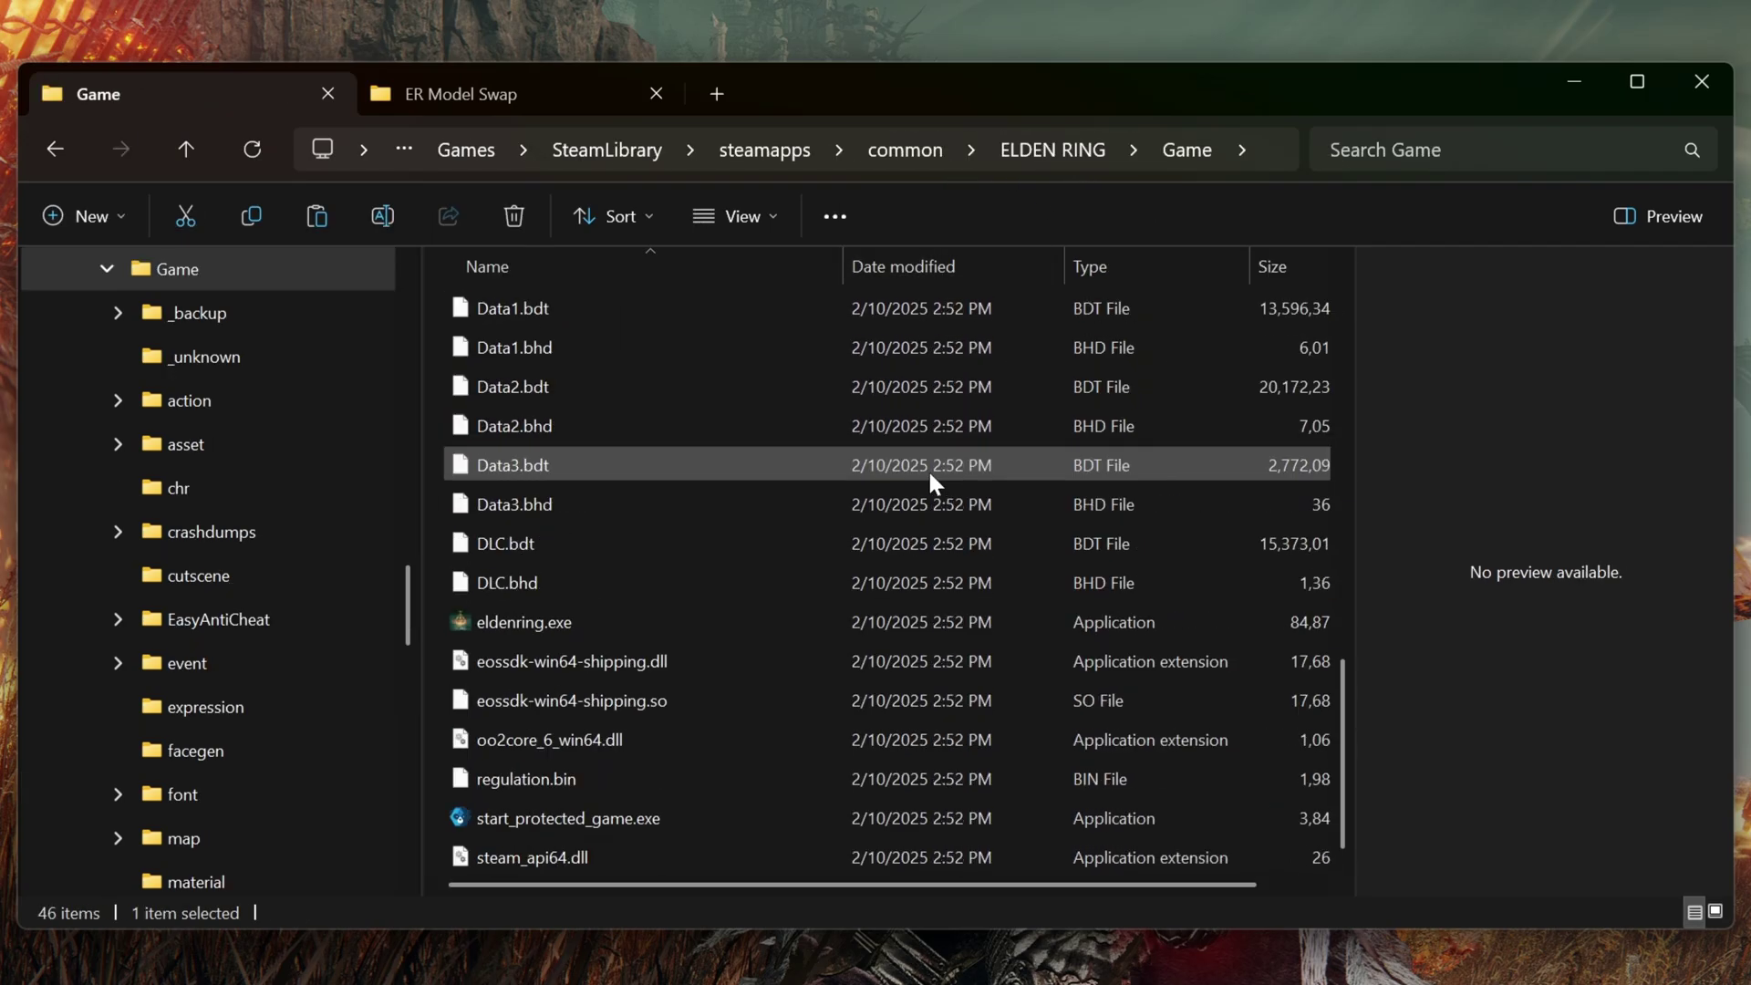
{"action": "left_click", "coordinate": [572, 783]}
{"action": "left_click", "coordinate": [539, 95]}
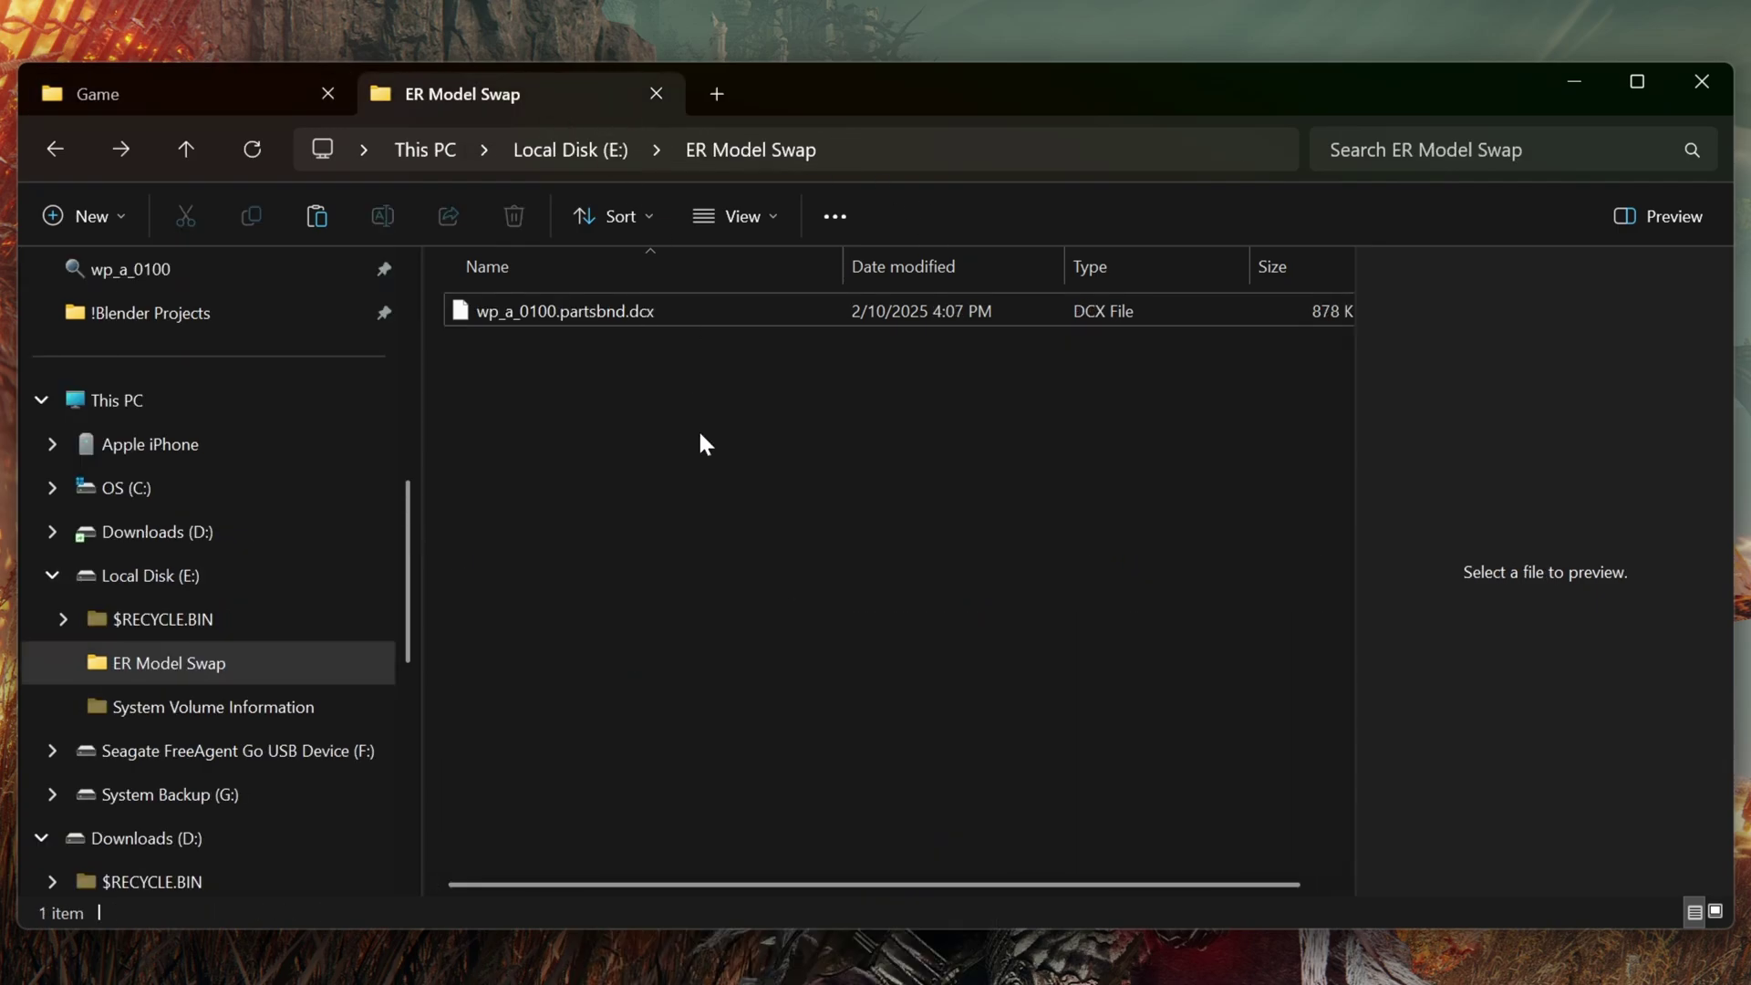
{"action": "right_click", "coordinate": [637, 439]}
{"action": "left_click", "coordinate": [680, 479]}
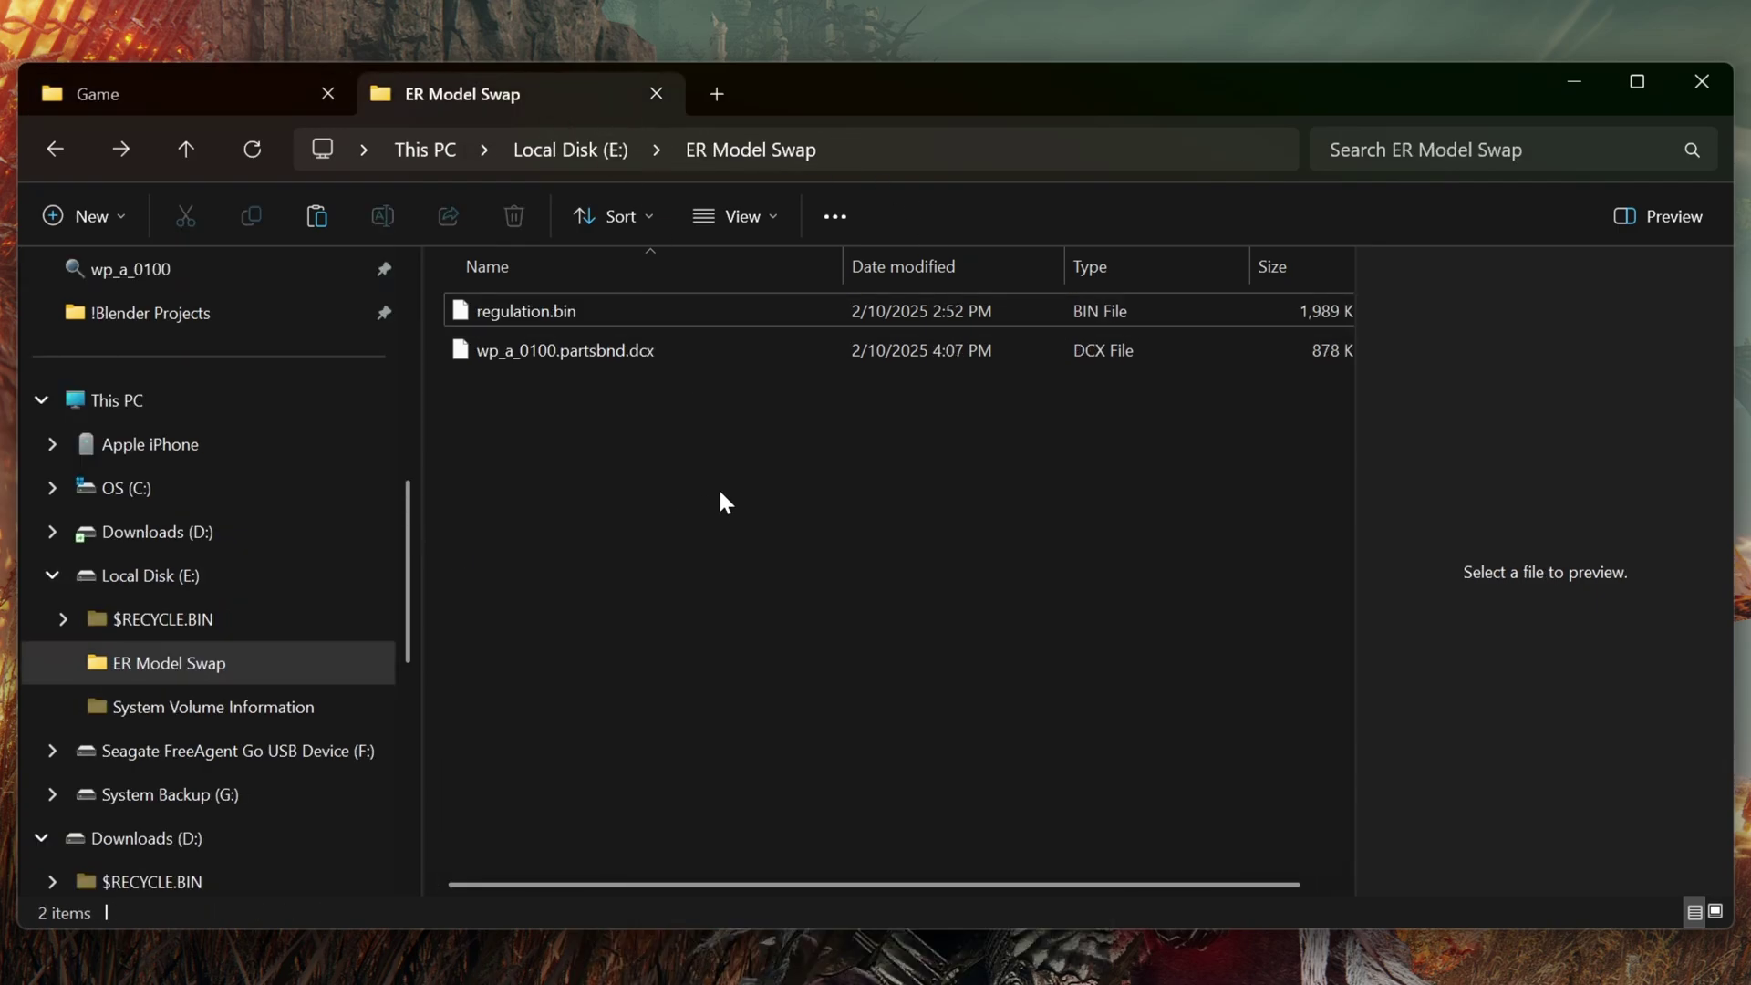
Navigate from Game up to the Games > Tools folder.
{"action": "left_click", "coordinate": [212, 92]}
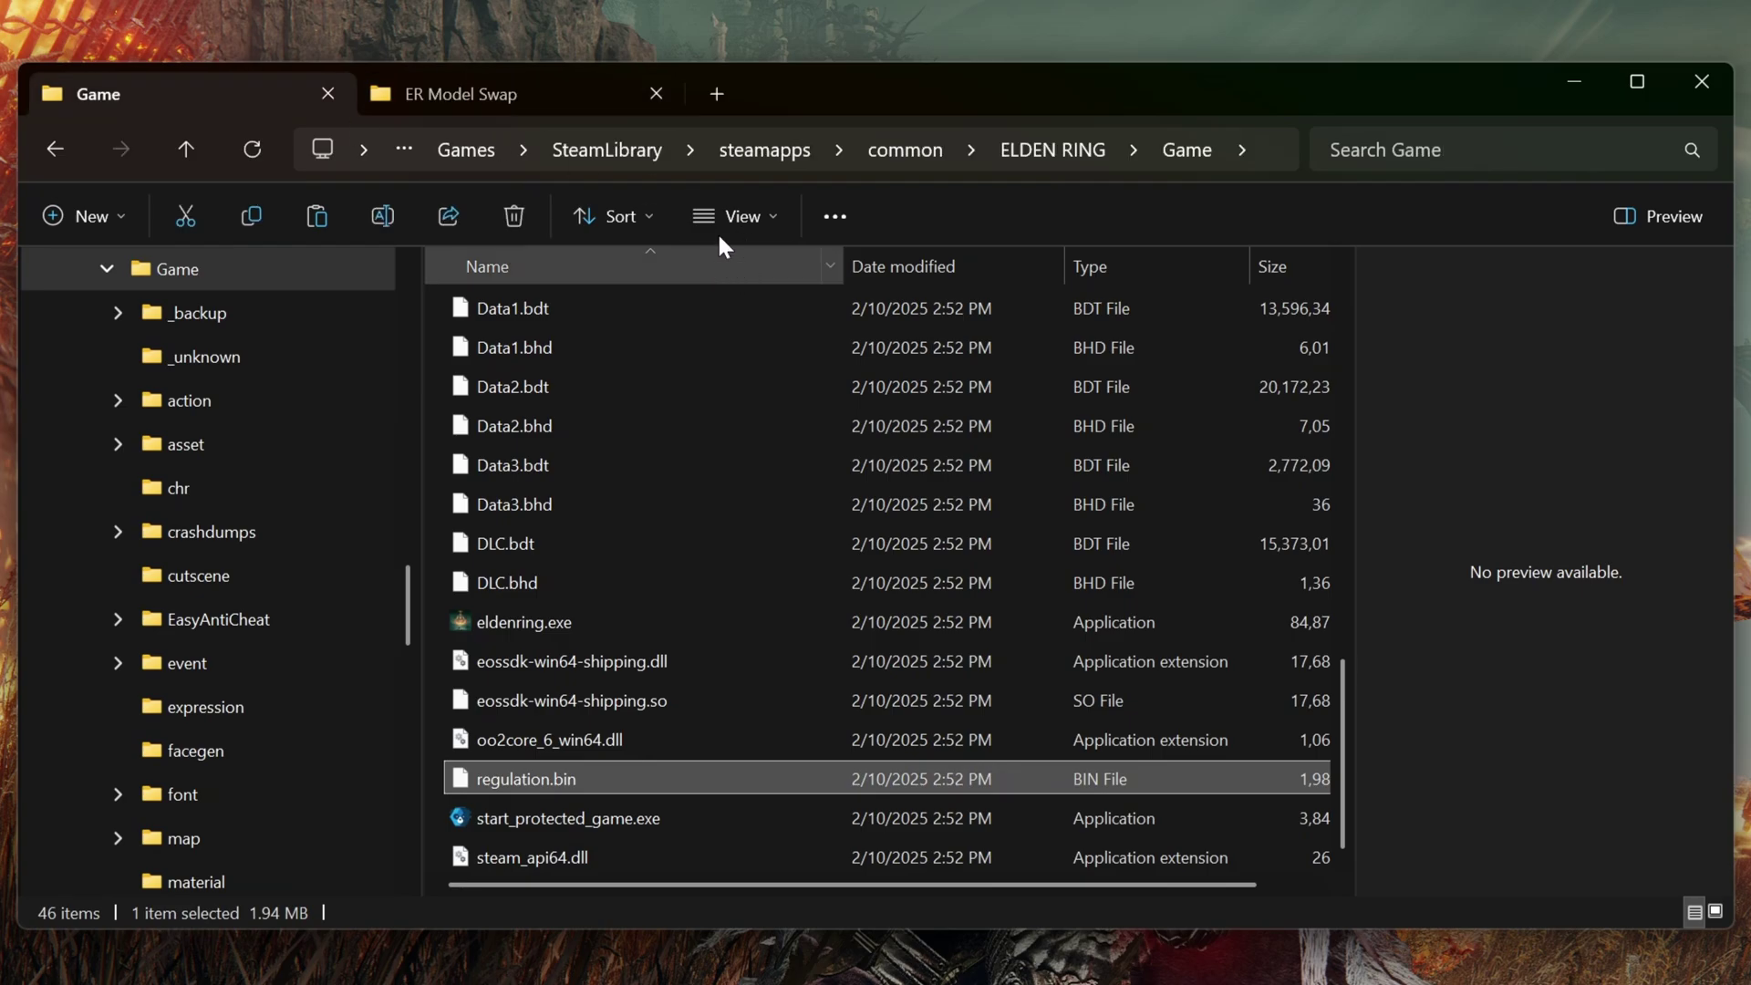
{"action": "left_click", "coordinate": [477, 153]}
{"action": "double_click", "coordinate": [496, 468]}
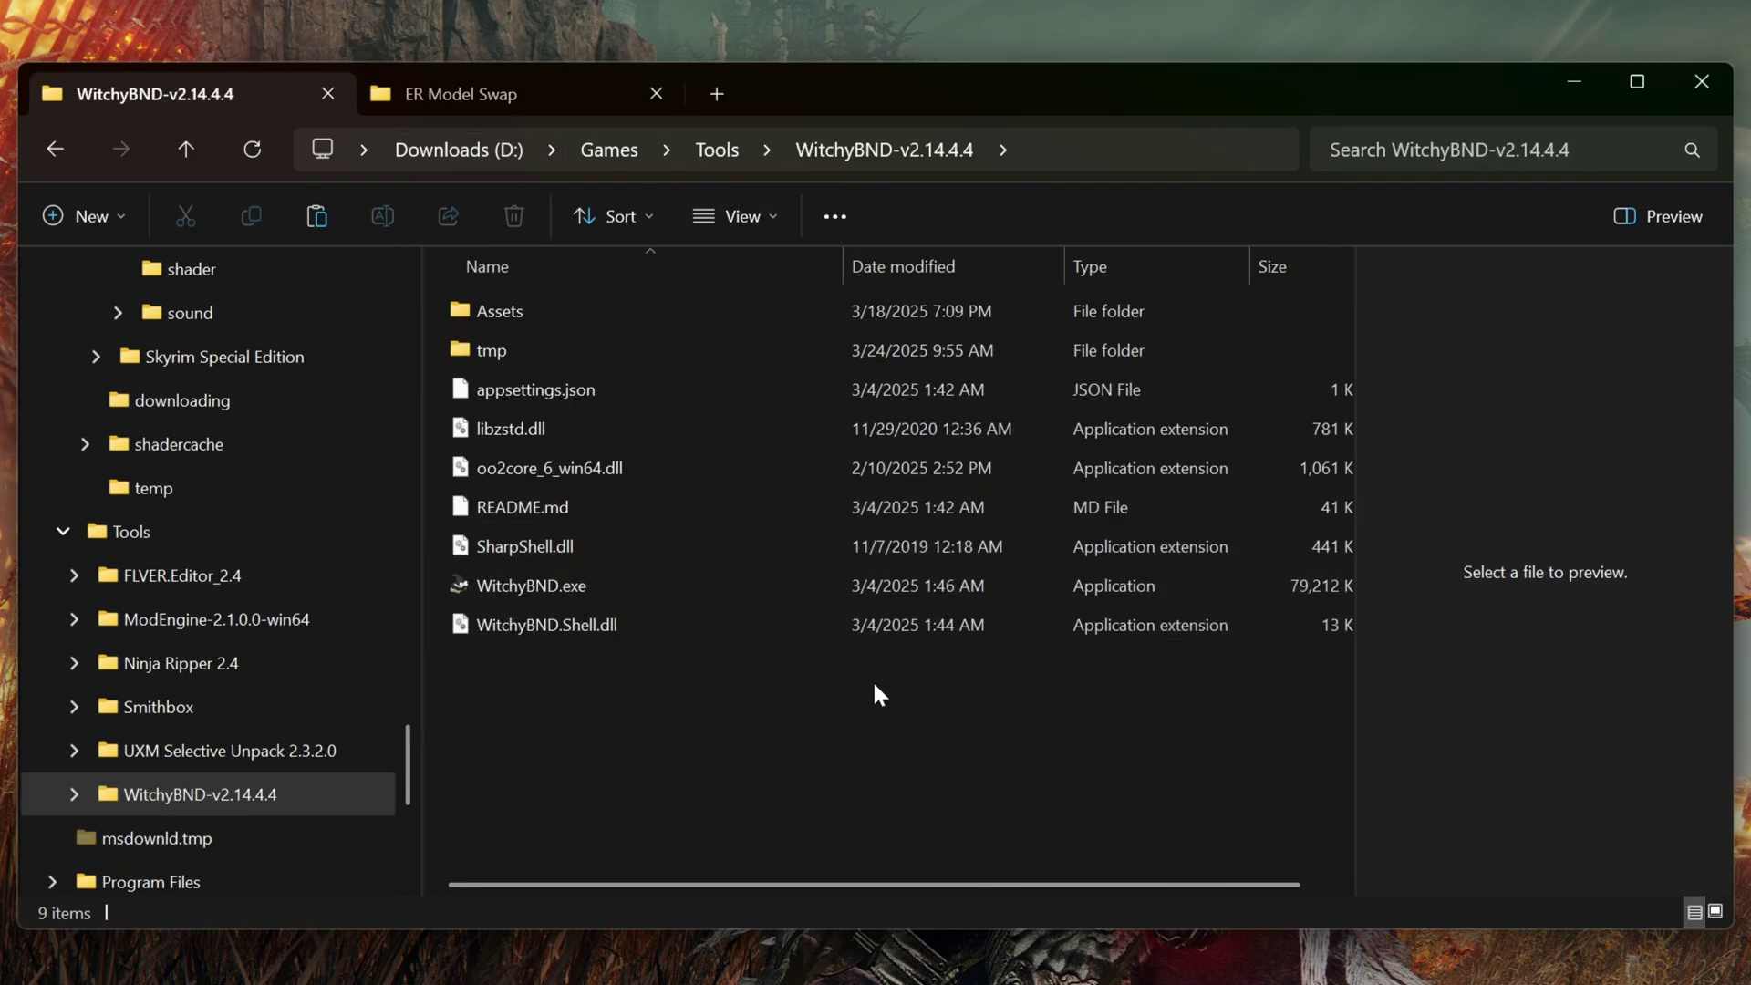
Unpack wp_a_0100.partsbnd.dcx with WitchyBND and open the new wp_a_0100-partsbnd-dcx folder.
{"action": "key", "text": "ctrl+Tab"}
{"action": "left_click_drag", "start_coordinate": [625, 348], "coordinate": [544, 589]}
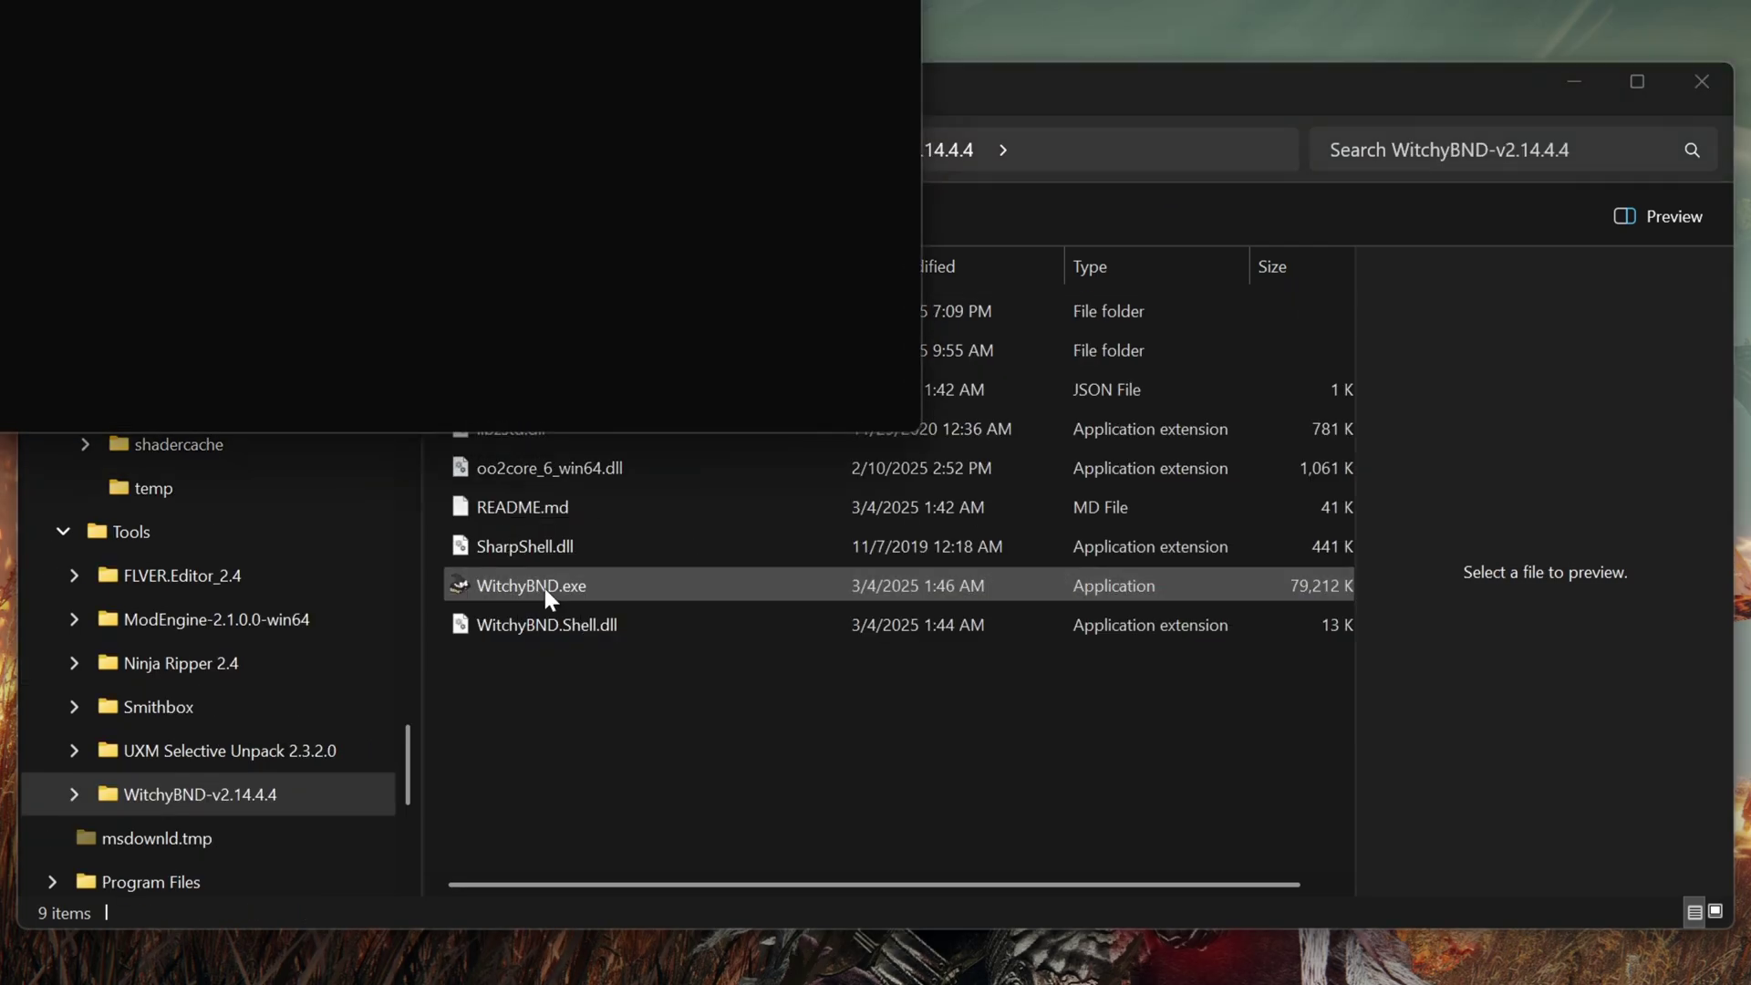
{"action": "key", "text": "ctrl+Tab"}
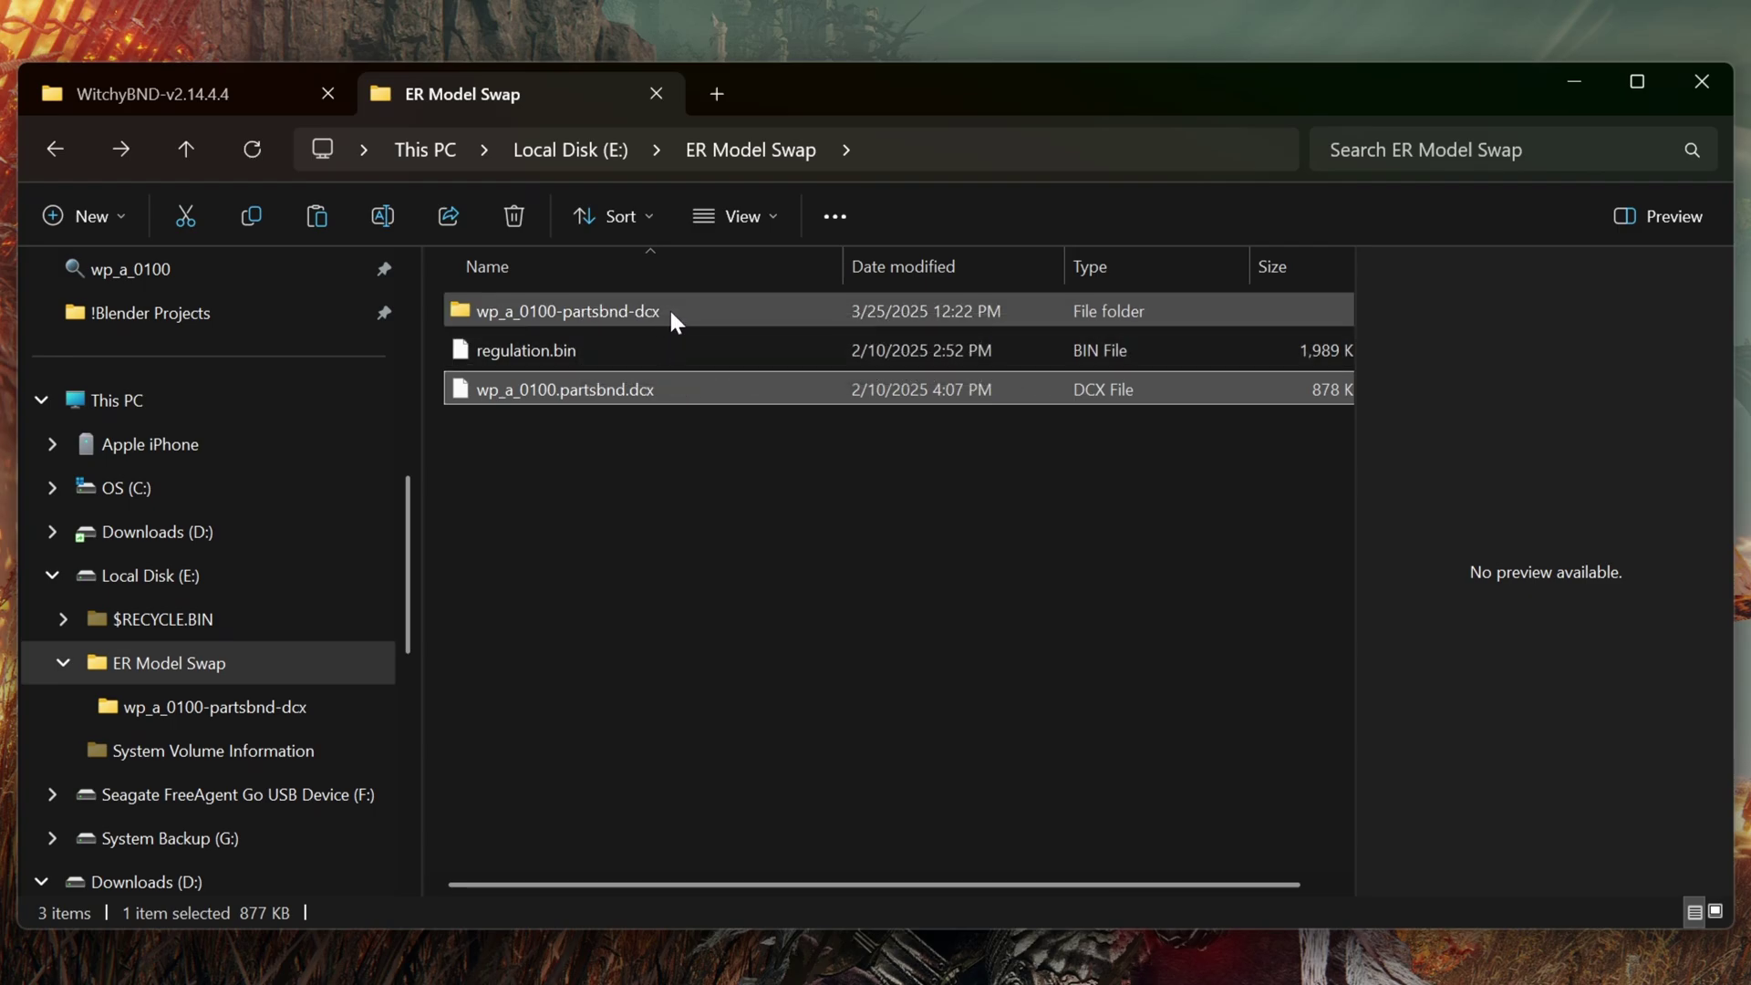
{"action": "double_click", "coordinate": [669, 308]}
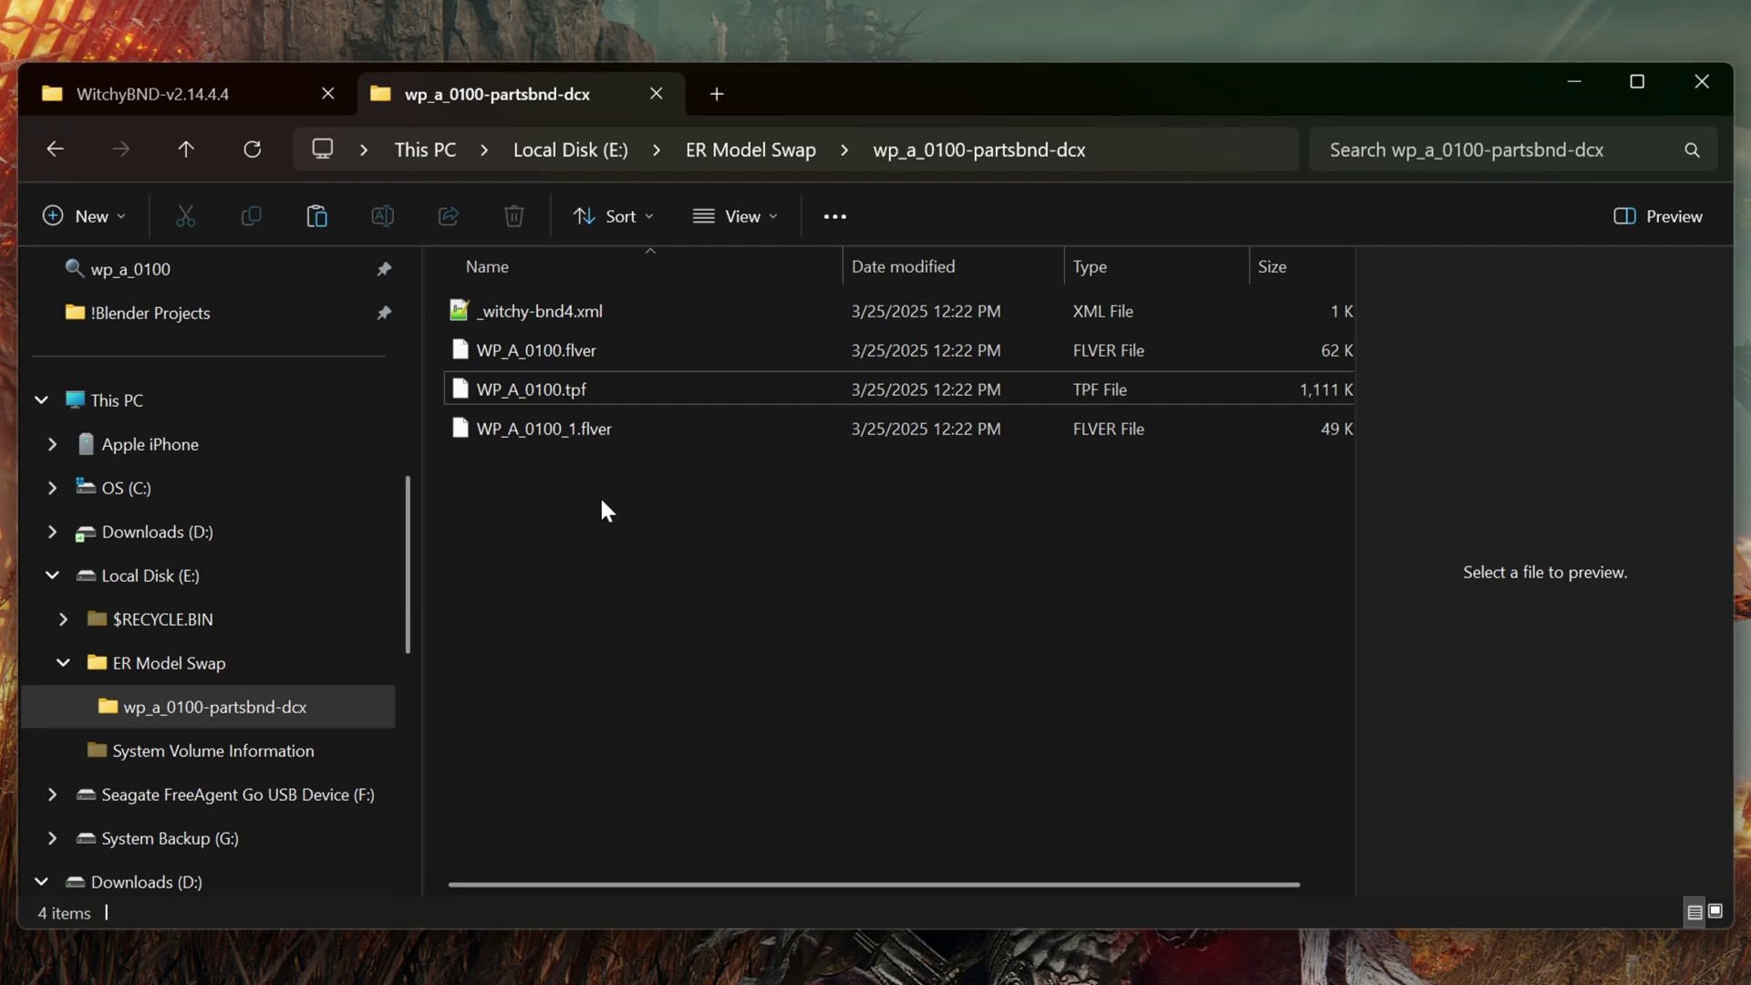
Unpack WP_A_0100.tpf with WitchyBND and inspect the six DDS textures in WP_A_0100-tpf.
{"action": "left_click_drag", "start_coordinate": [576, 394], "coordinate": [540, 588]}
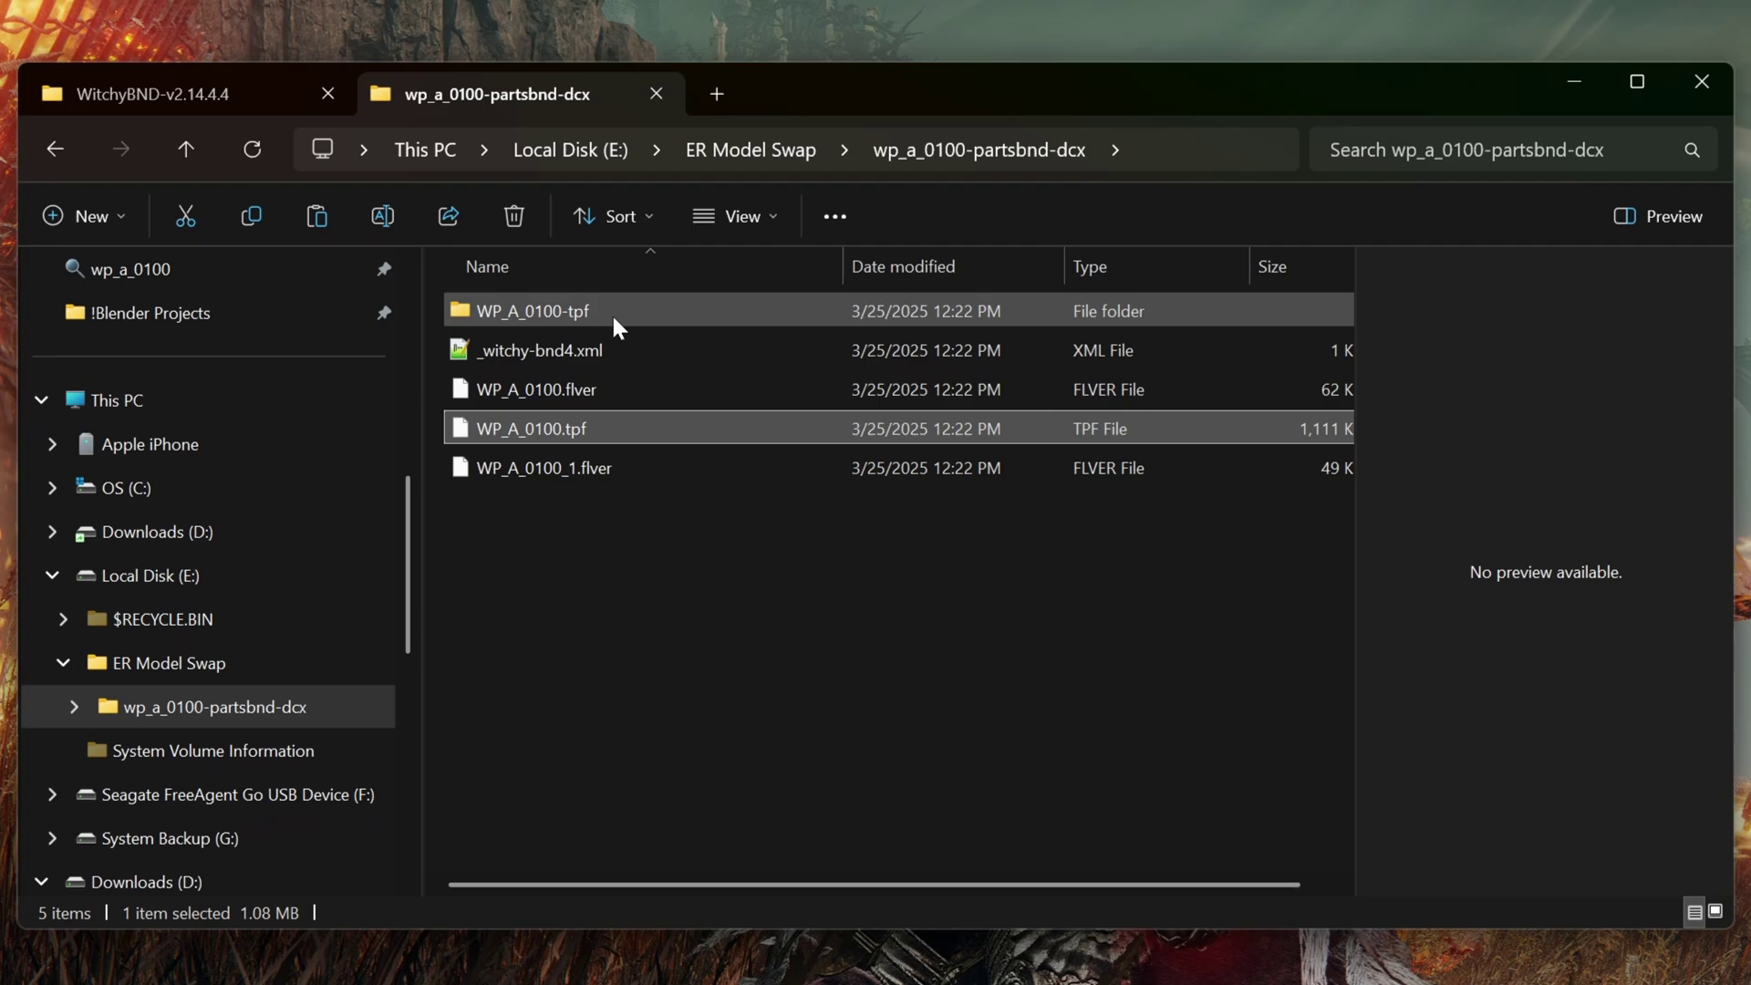
{"action": "double_click", "coordinate": [615, 310]}
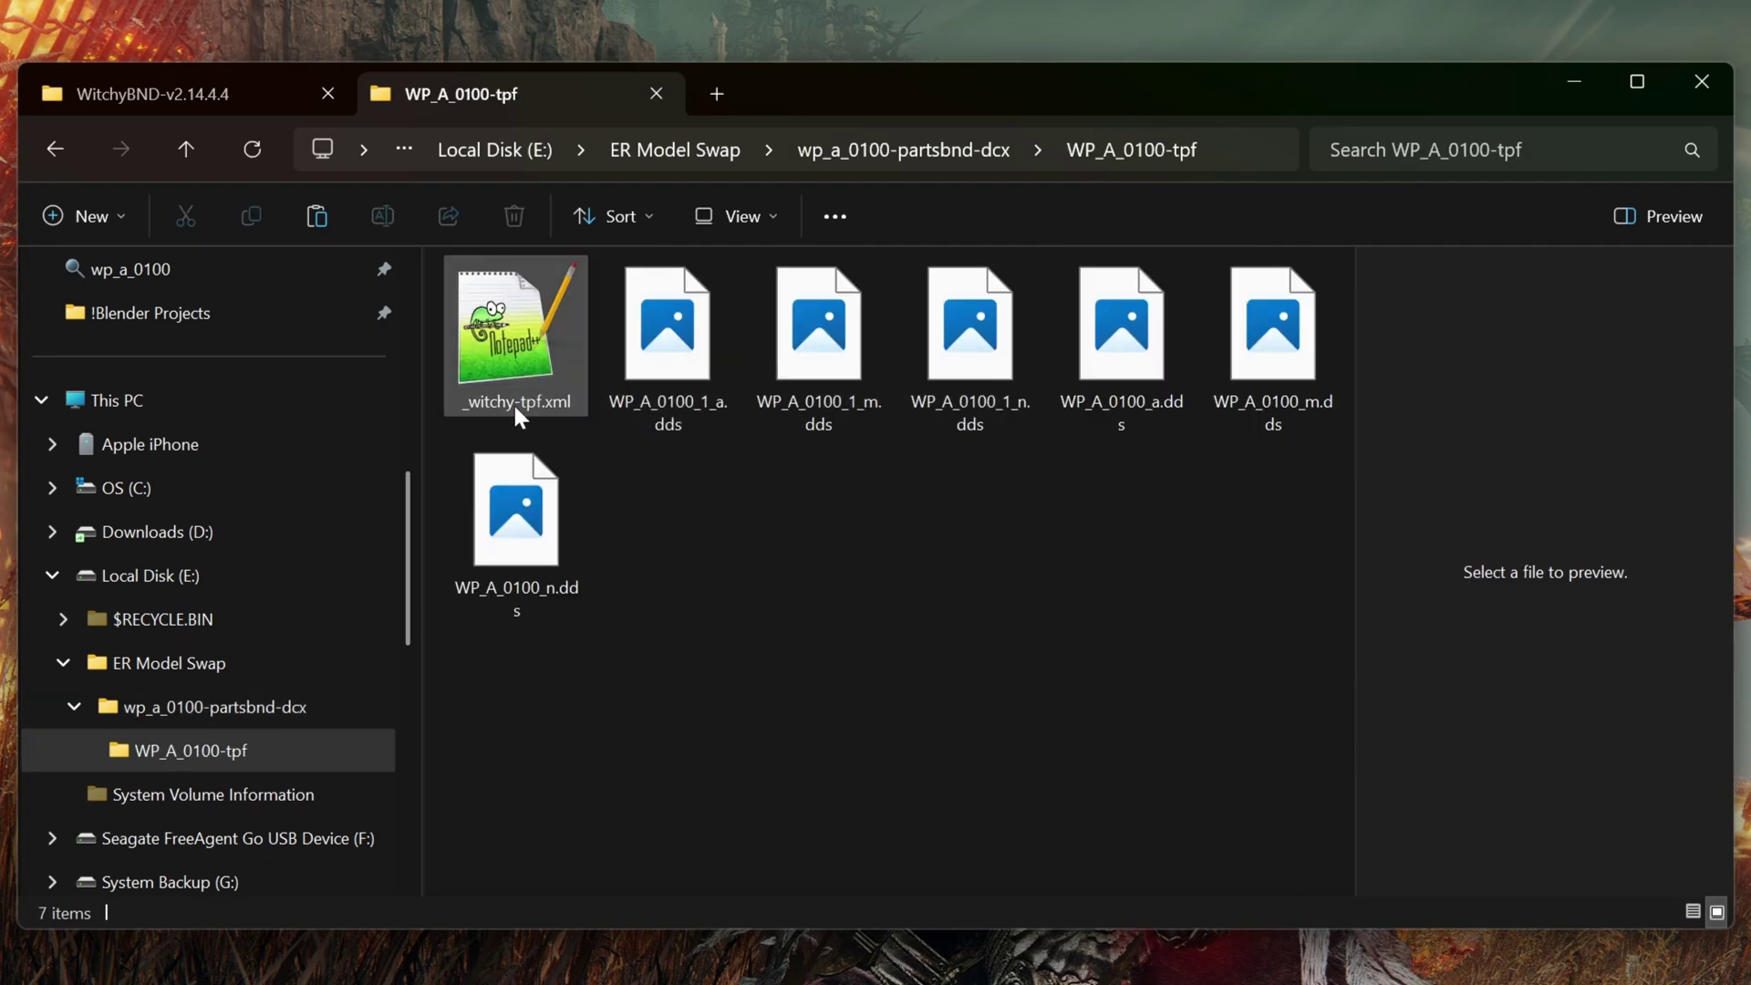
{"action": "left_click_drag", "start_coordinate": [664, 452], "coordinate": [1015, 417]}
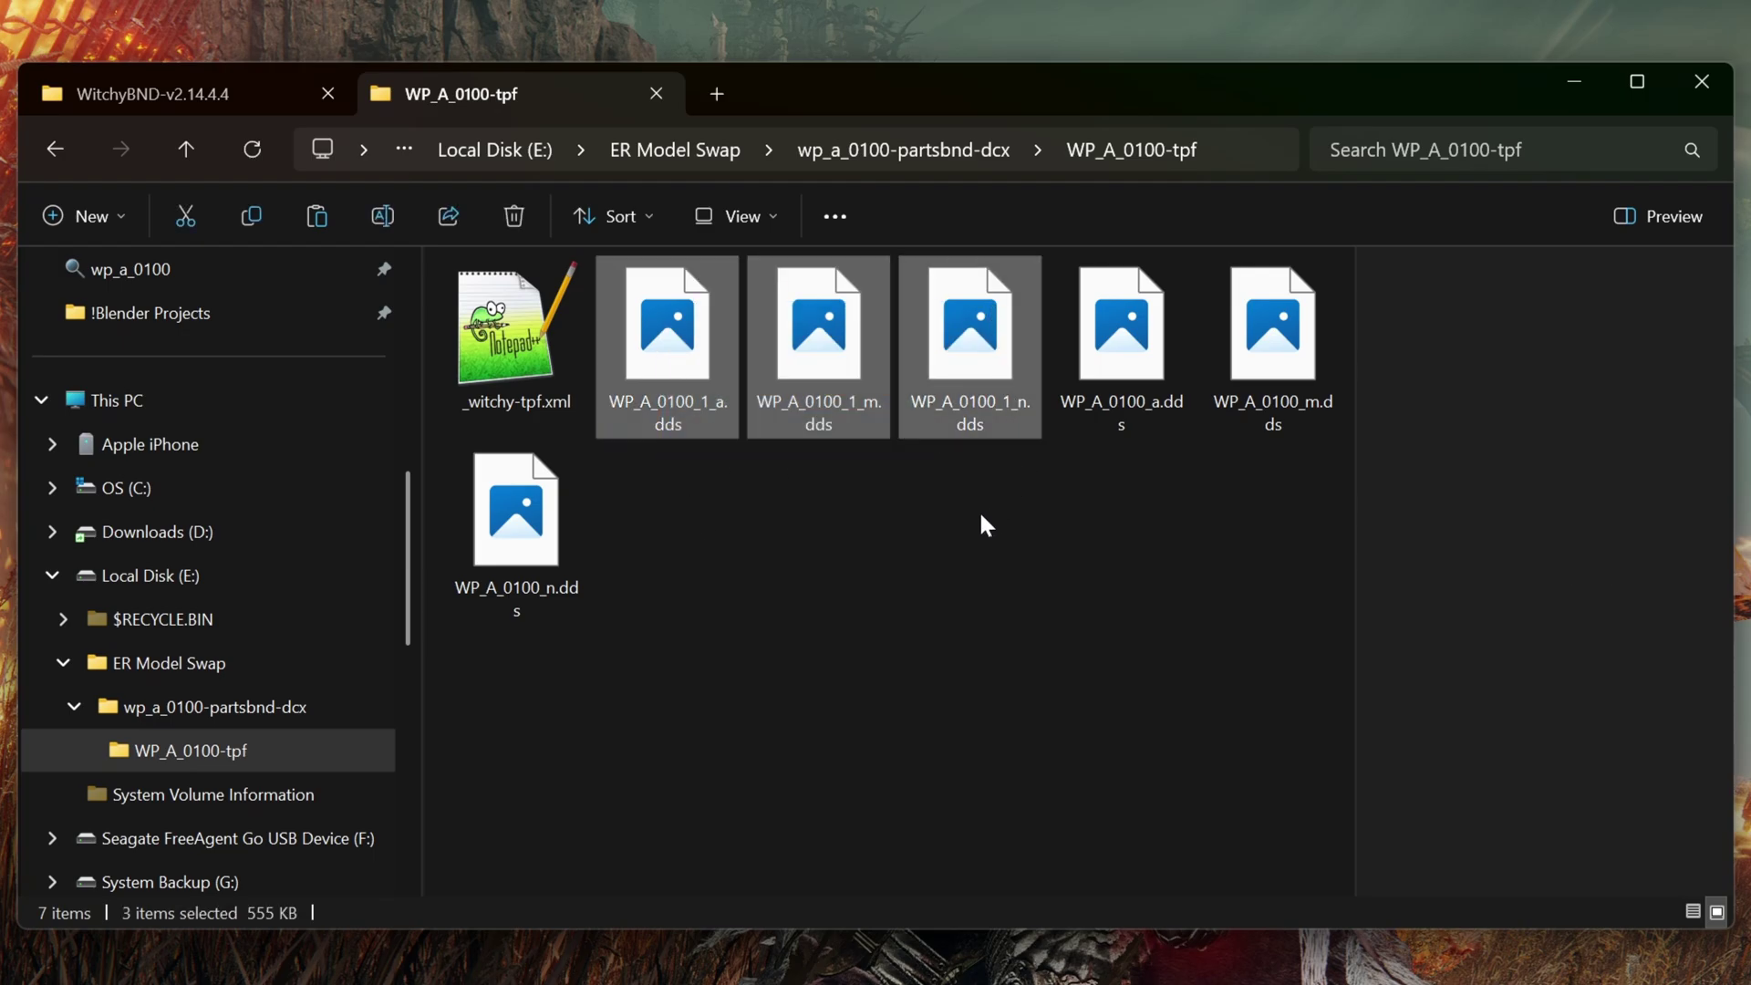
{"action": "left_click", "coordinate": [1098, 523]}
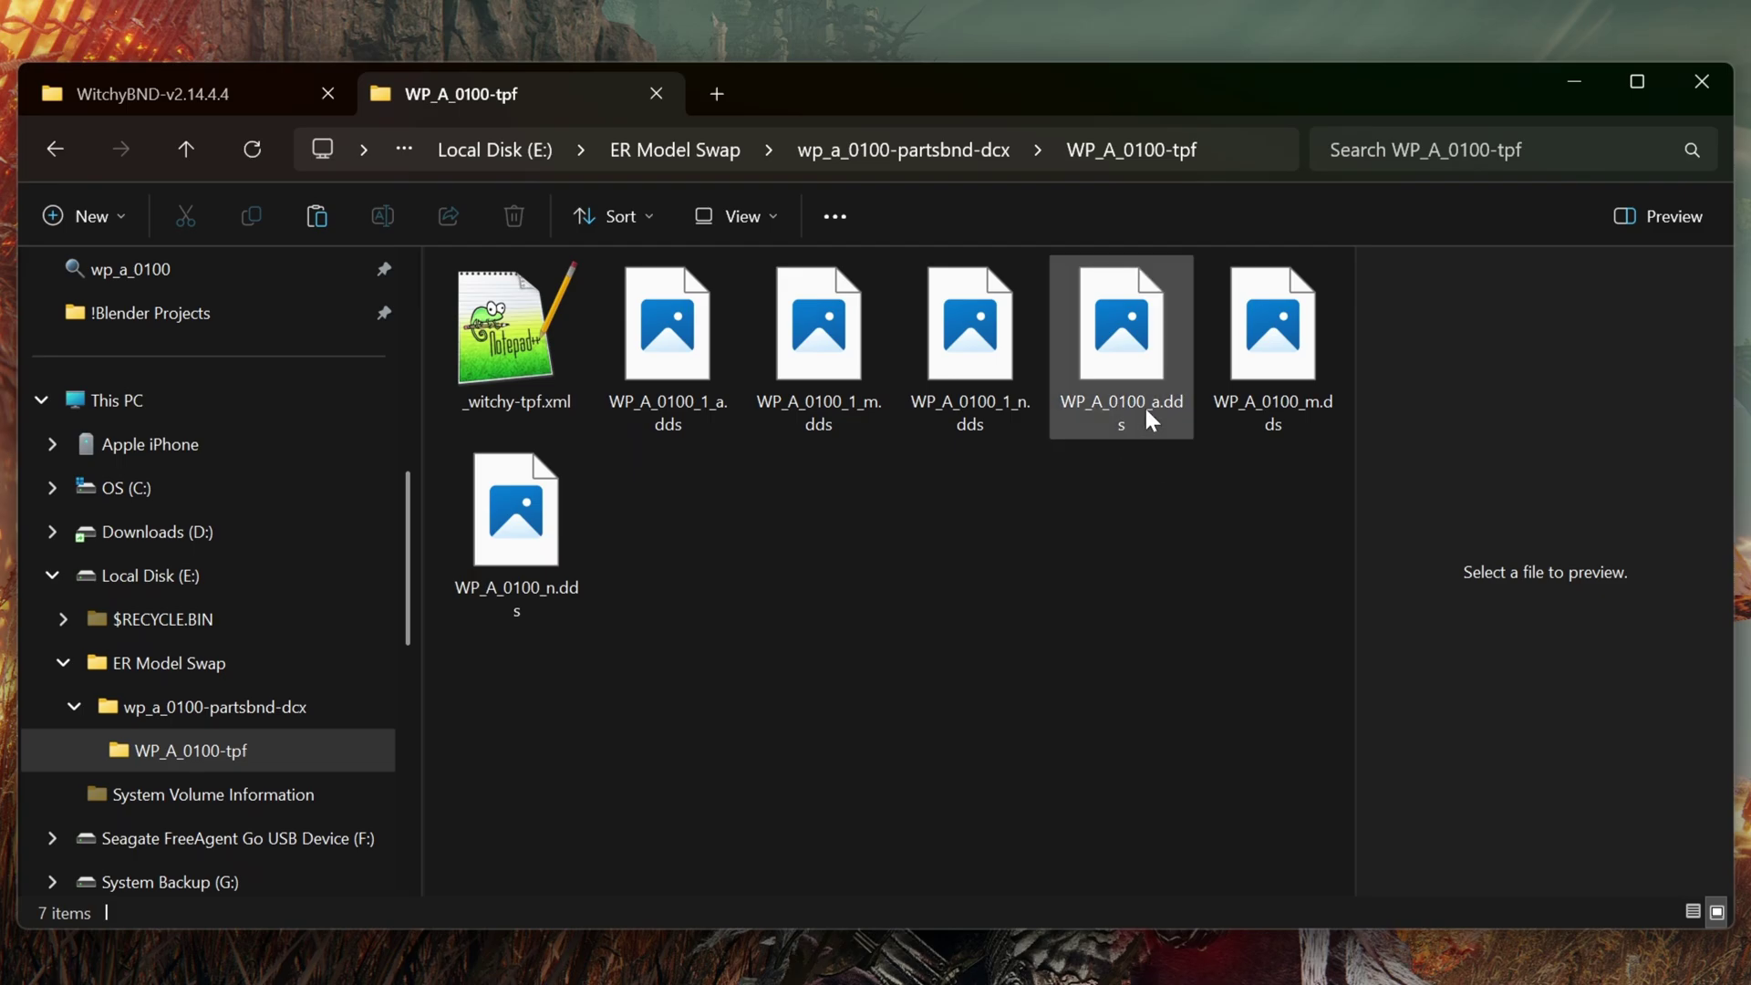
{"action": "mouse_move", "coordinate": [1142, 411]}
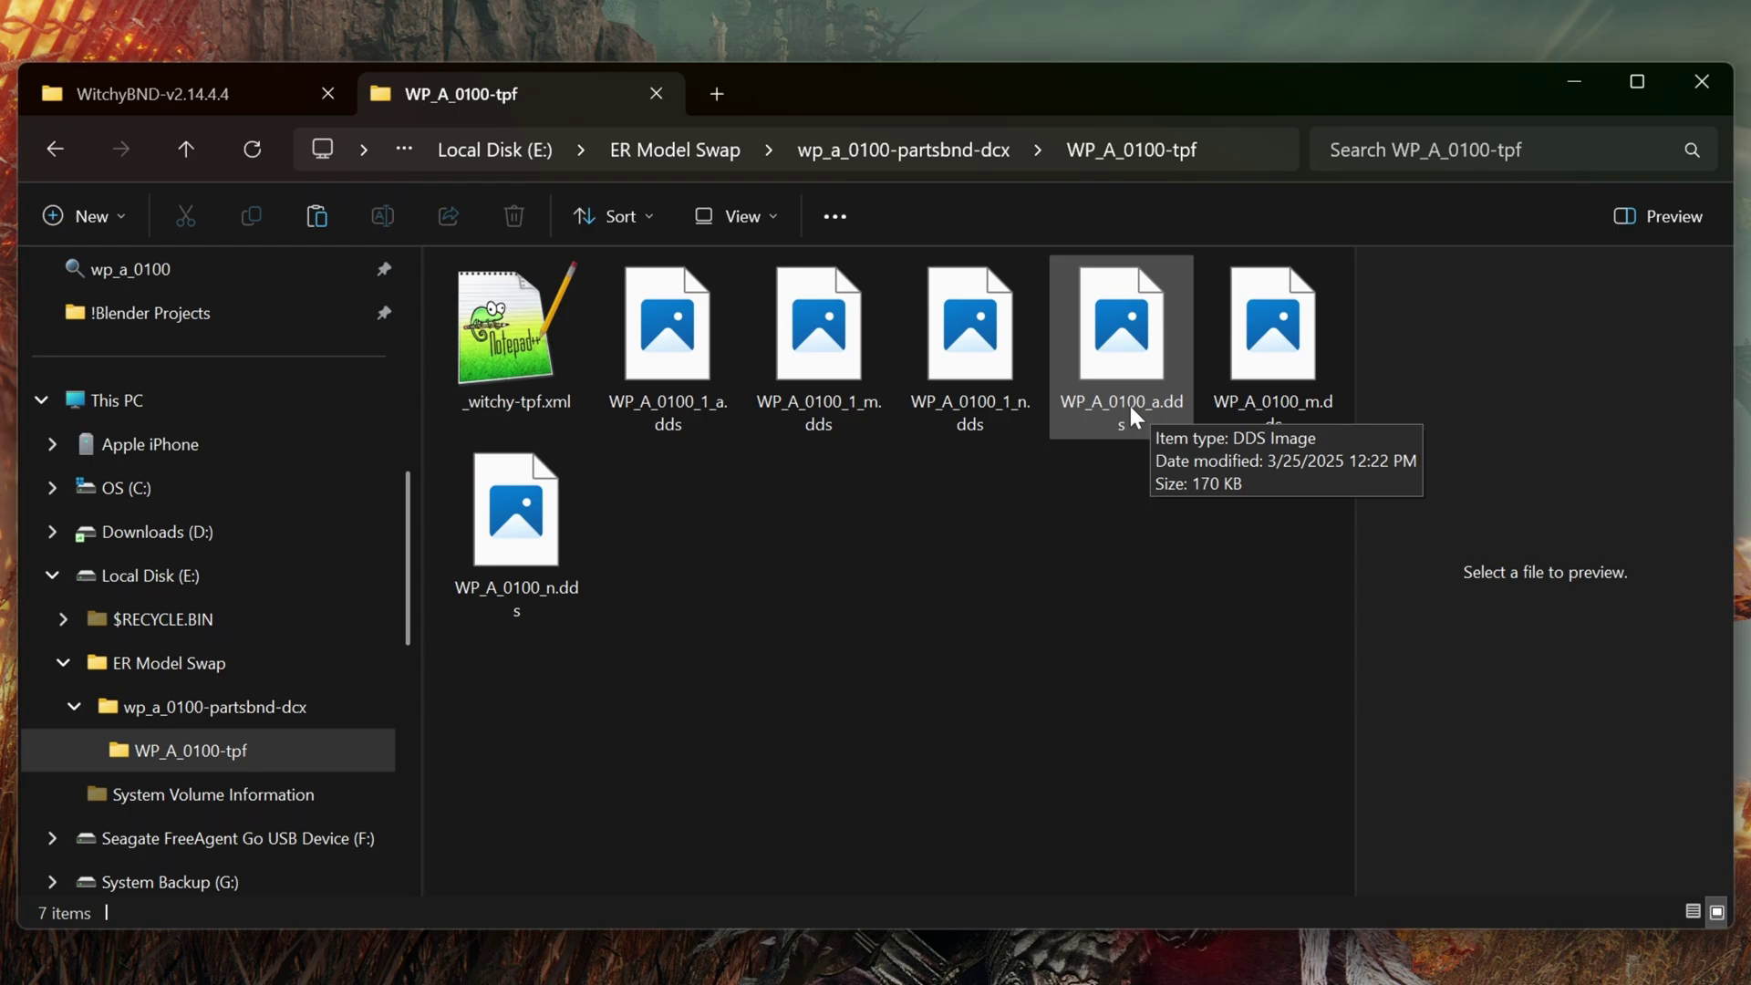
{"action": "mouse_move", "coordinate": [1292, 409]}
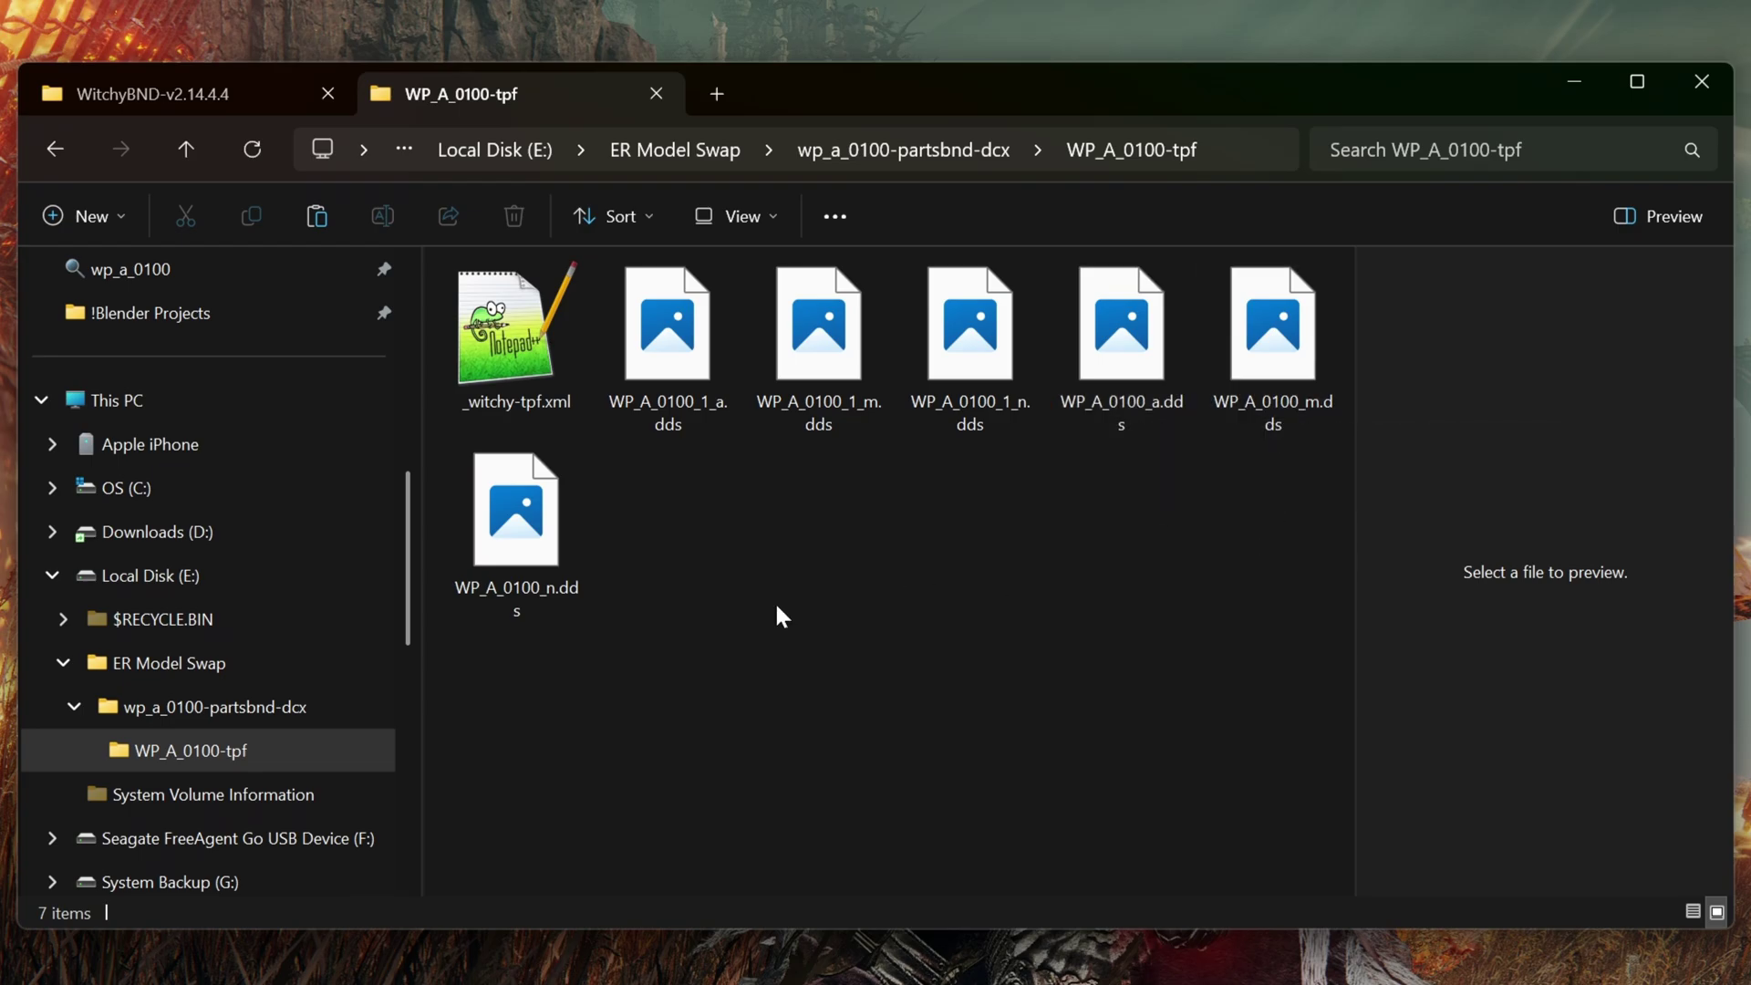
Open Blender's sidebar on the FLVER tab and expand the FLVER Import panel.
{"action": "key", "text": "alt+Left"}
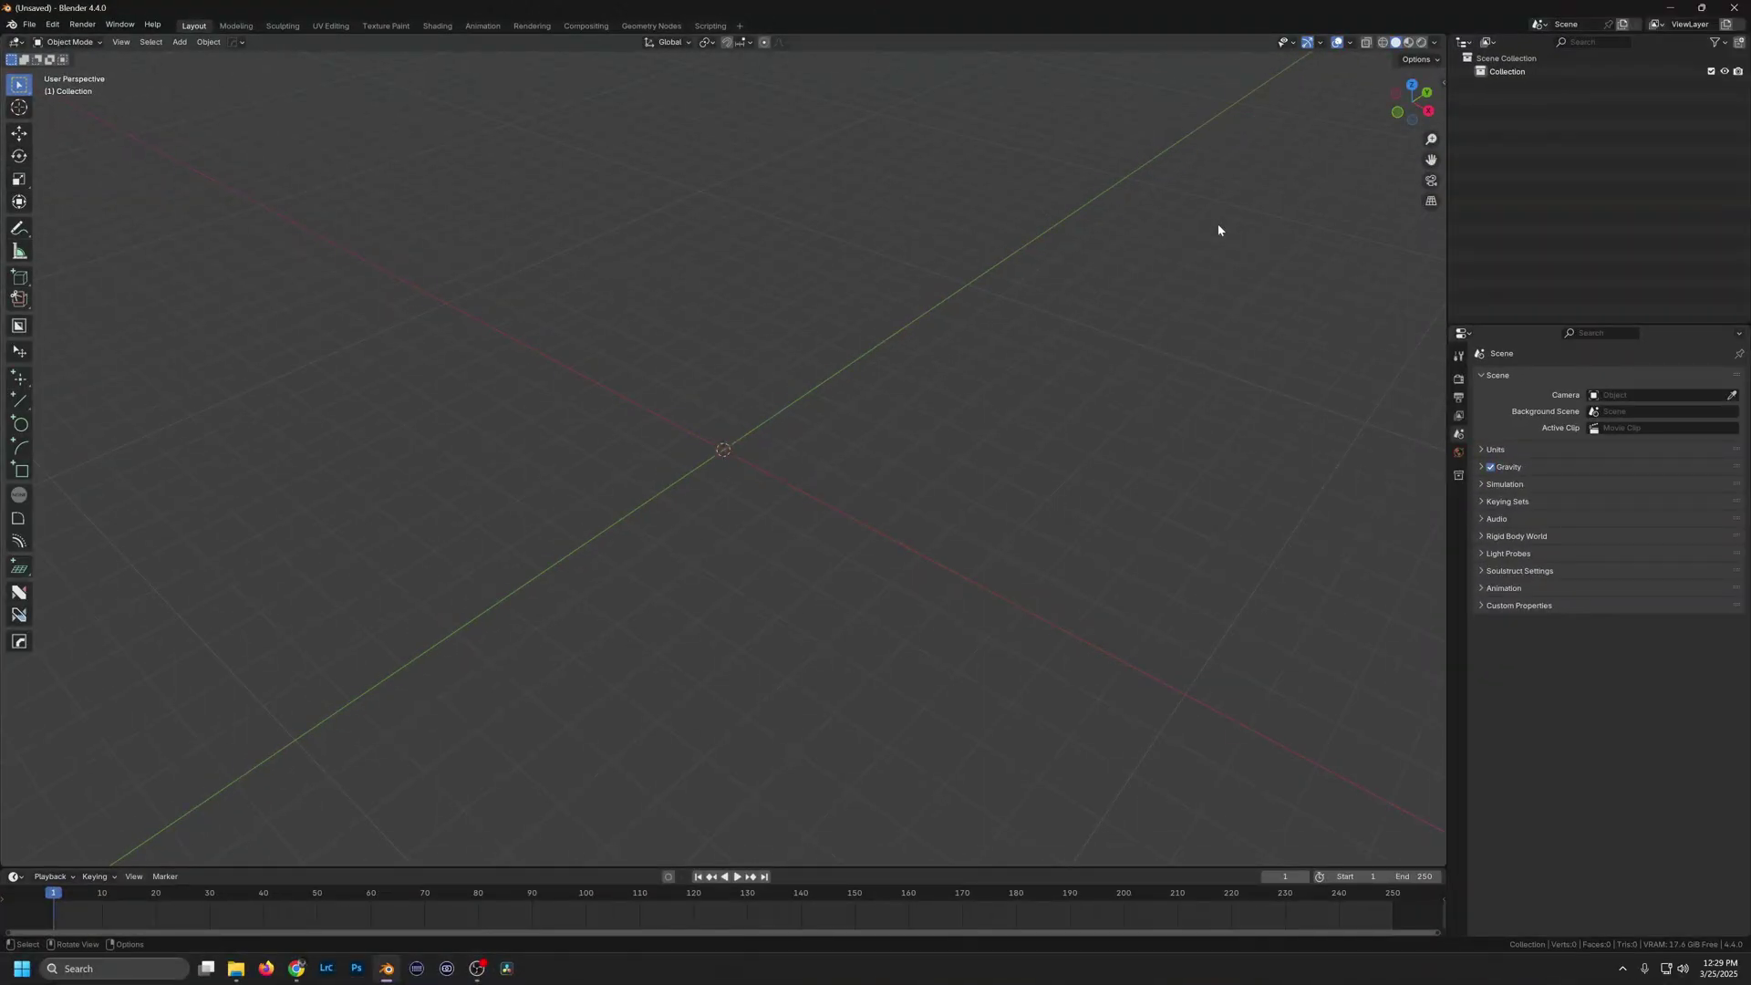
{"action": "key", "text": "n"}
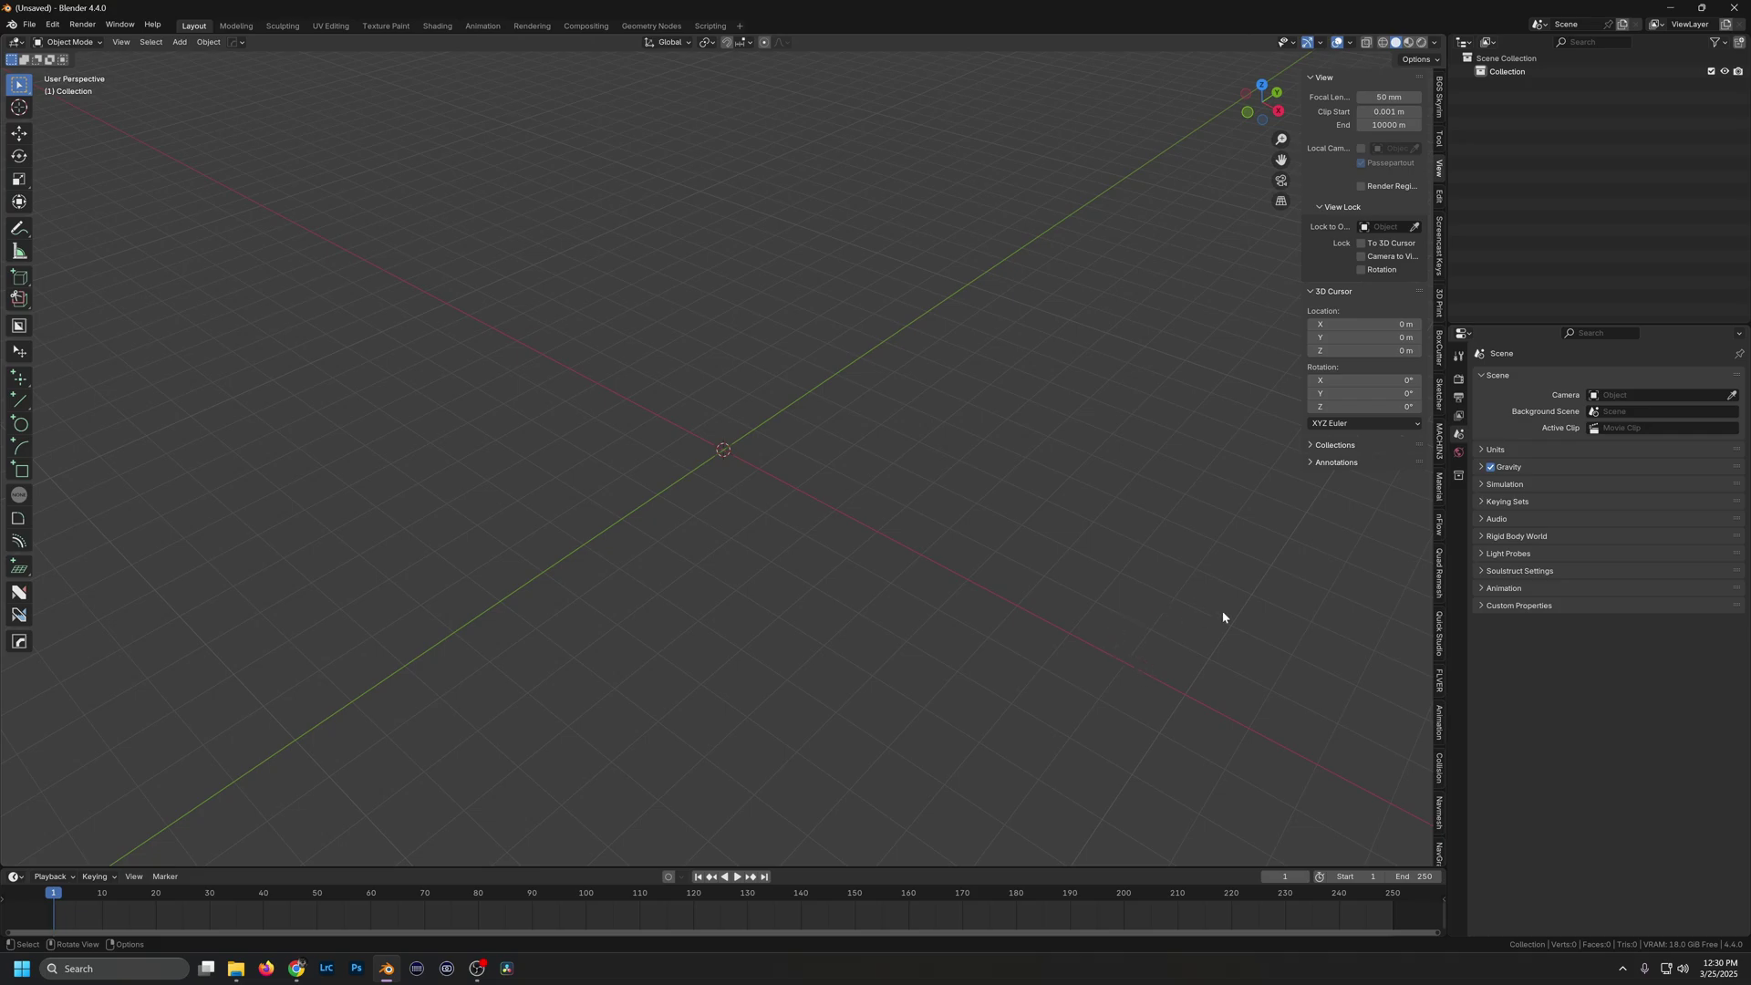
{"action": "left_click", "coordinate": [1437, 682]}
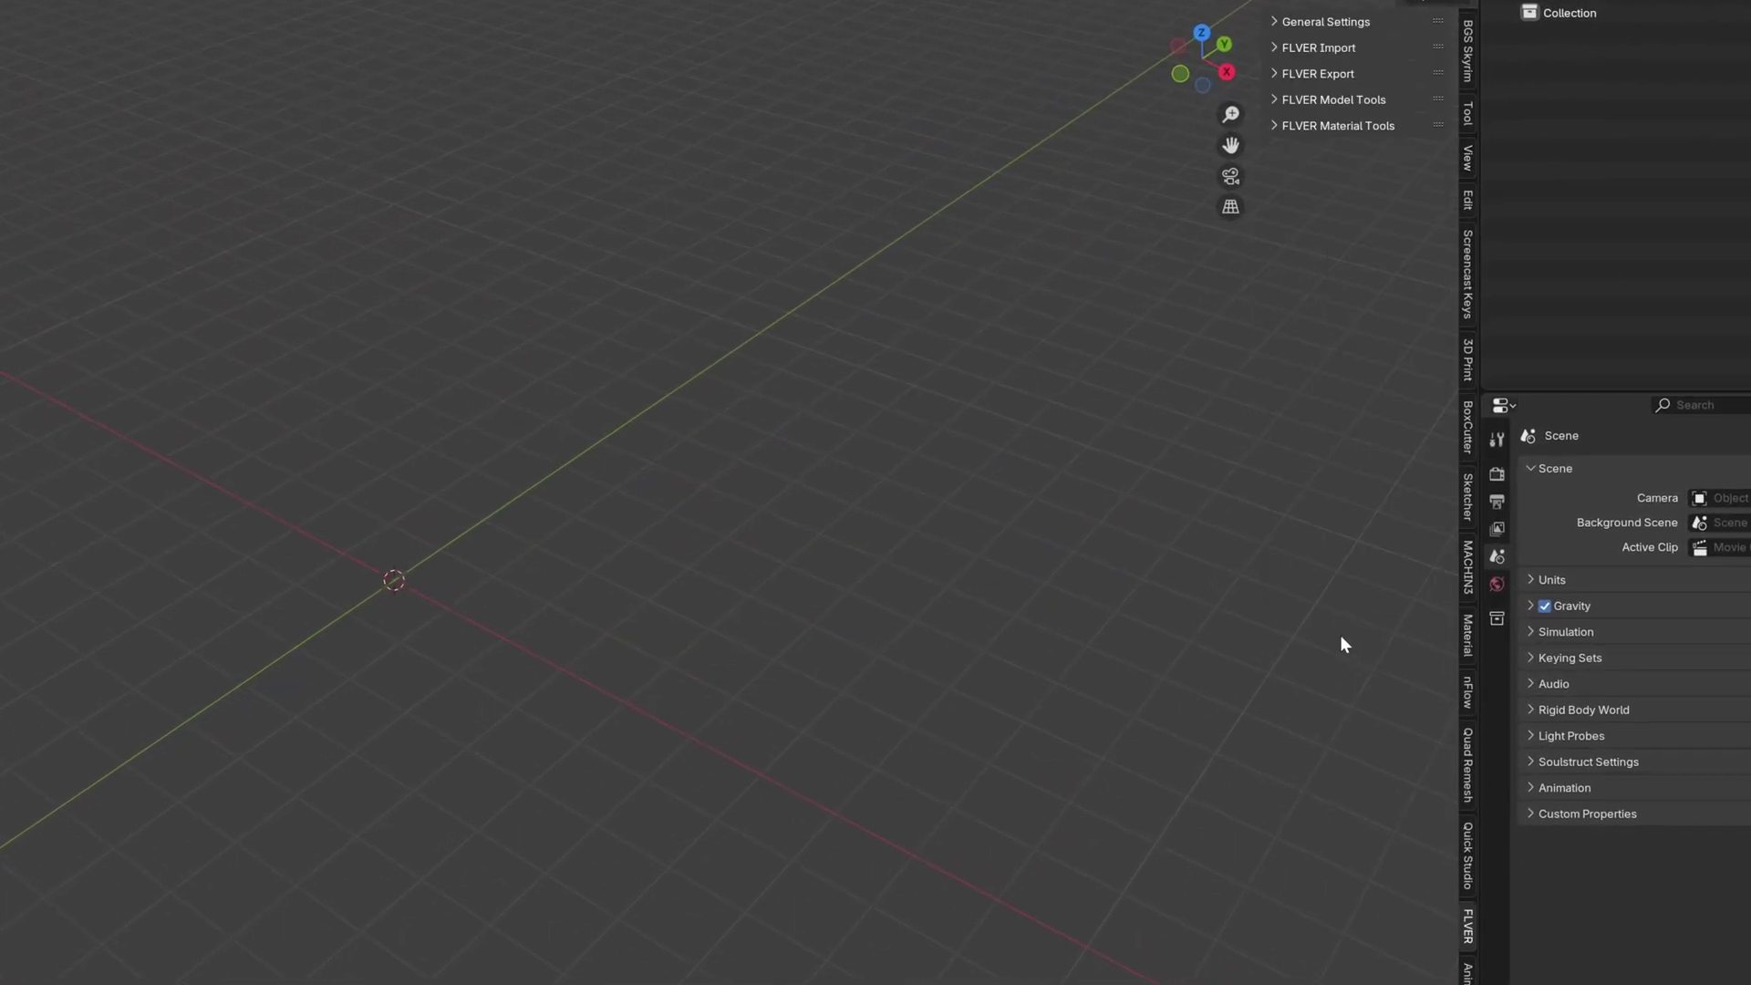
{"action": "left_click", "coordinate": [1275, 48]}
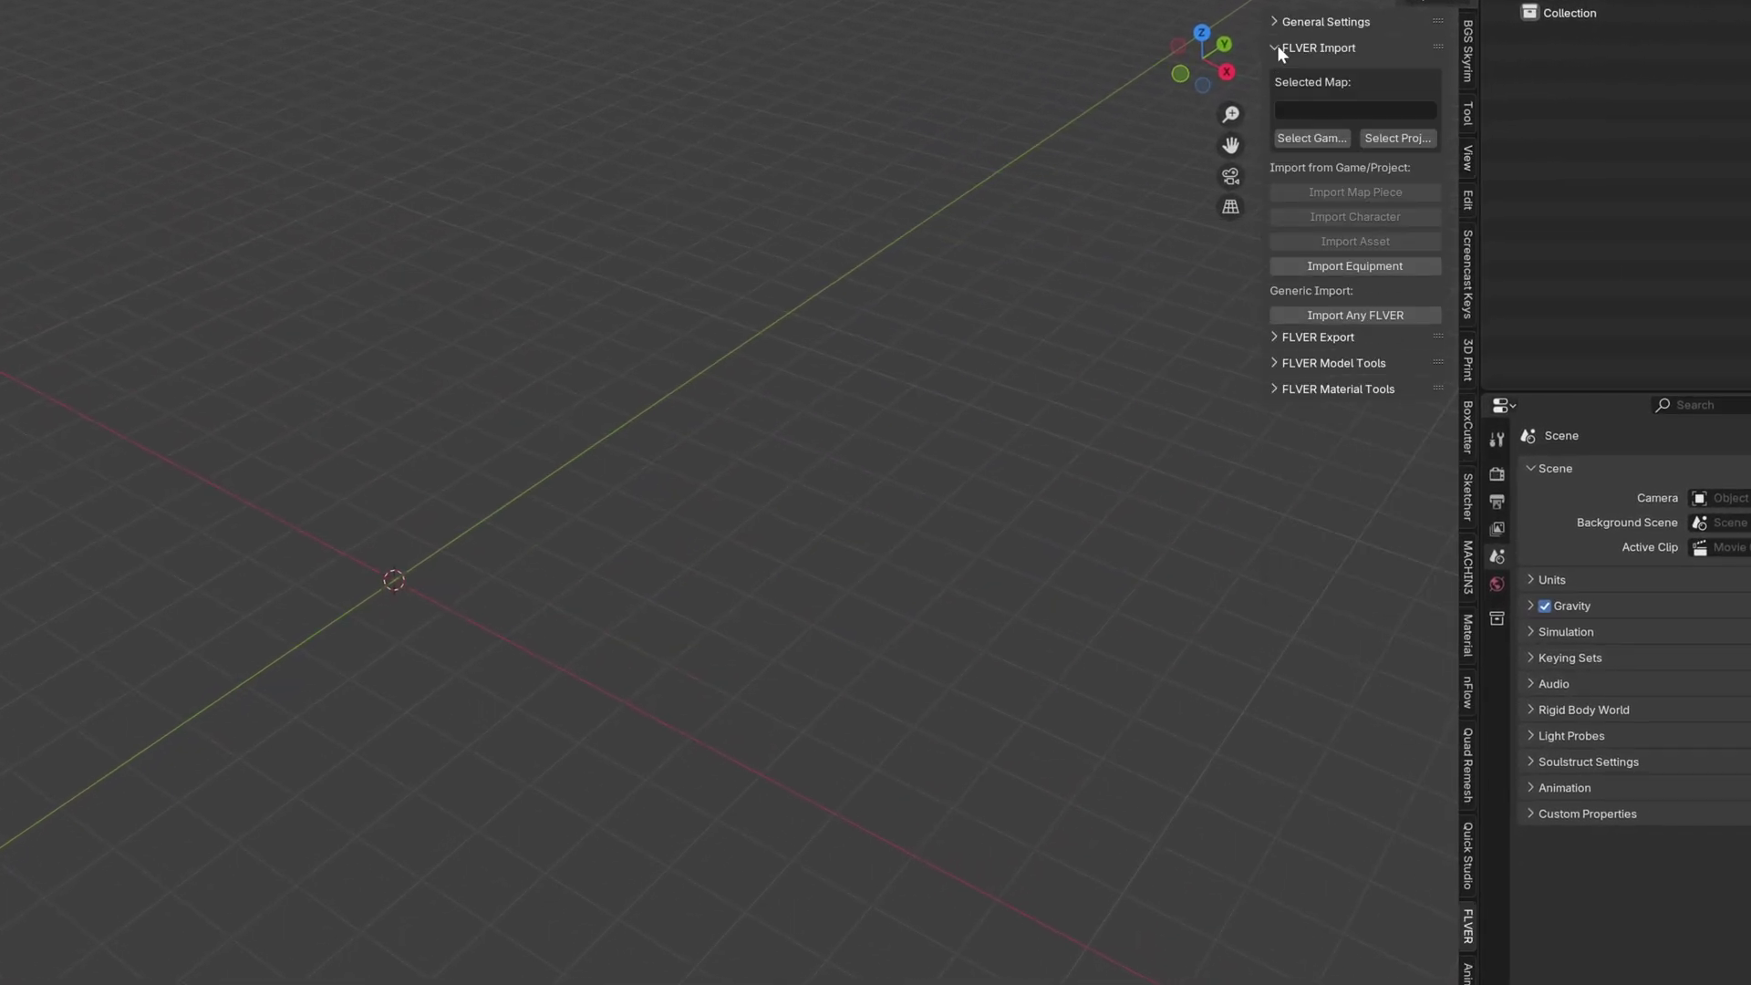
Import WP_A_0100.flver from E:\ER Model Swap\wp_a_0100-partsbnd-dcx.
{"action": "left_click", "coordinate": [1376, 319]}
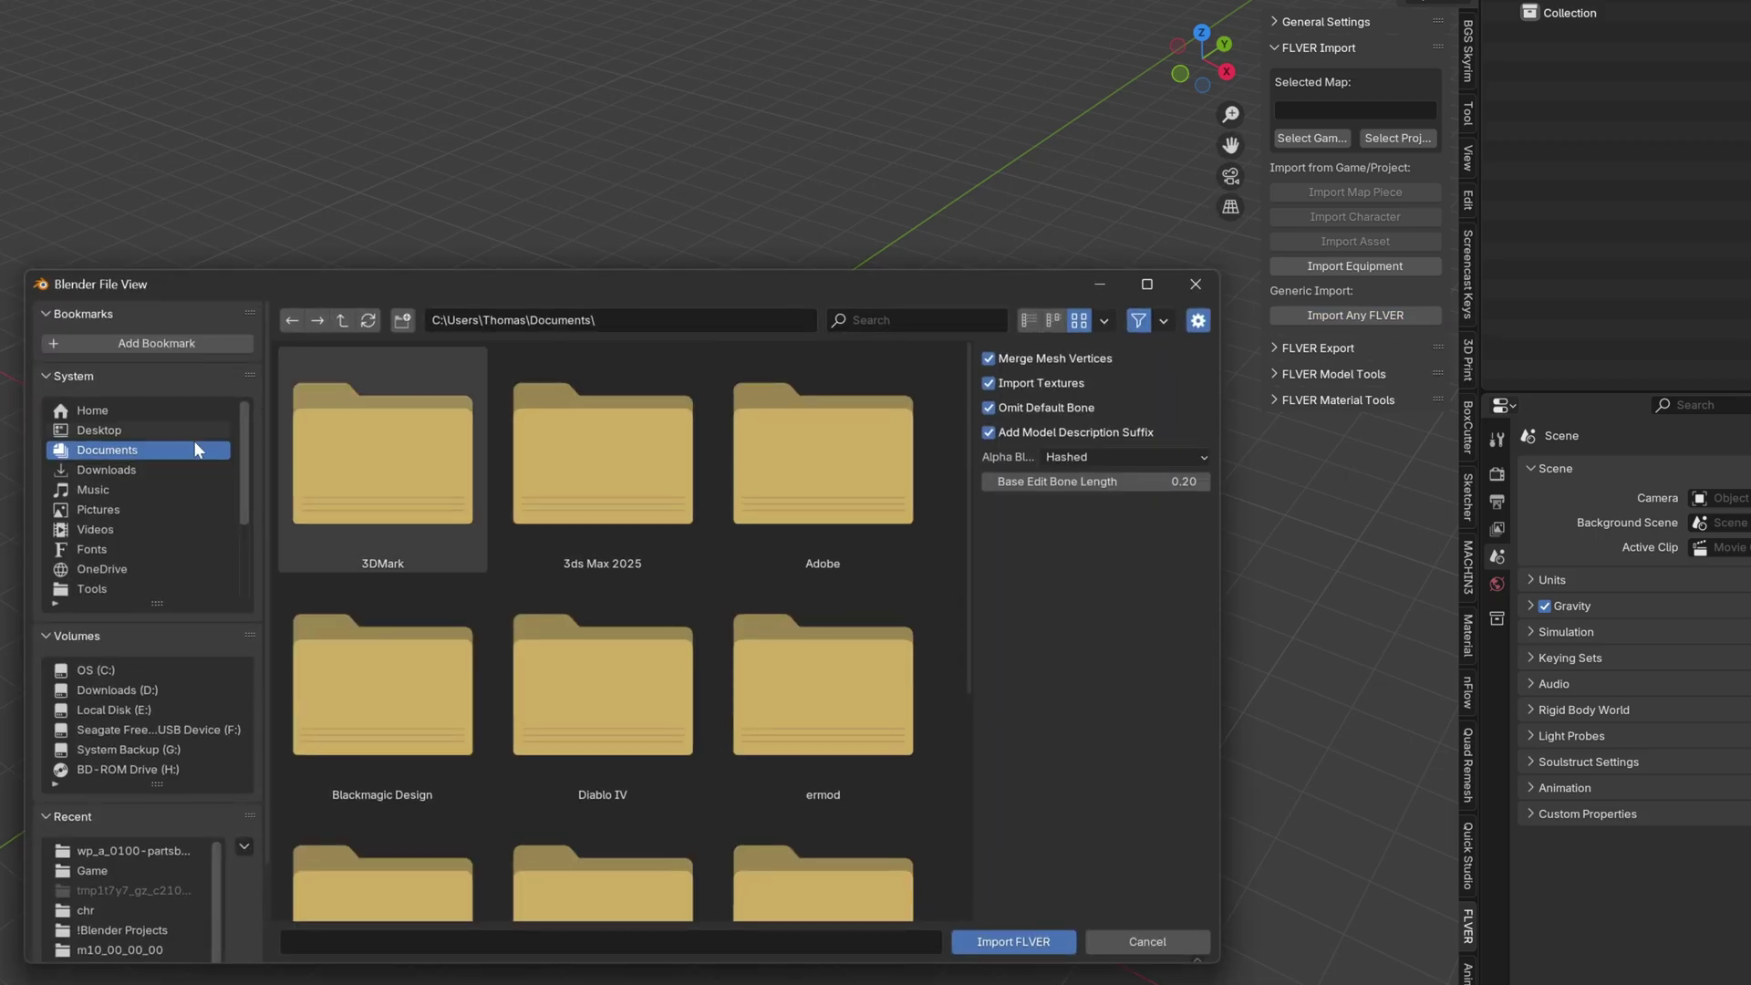
{"action": "scroll", "coordinate": [181, 521], "scroll_direction": "down", "scroll_amount": 2}
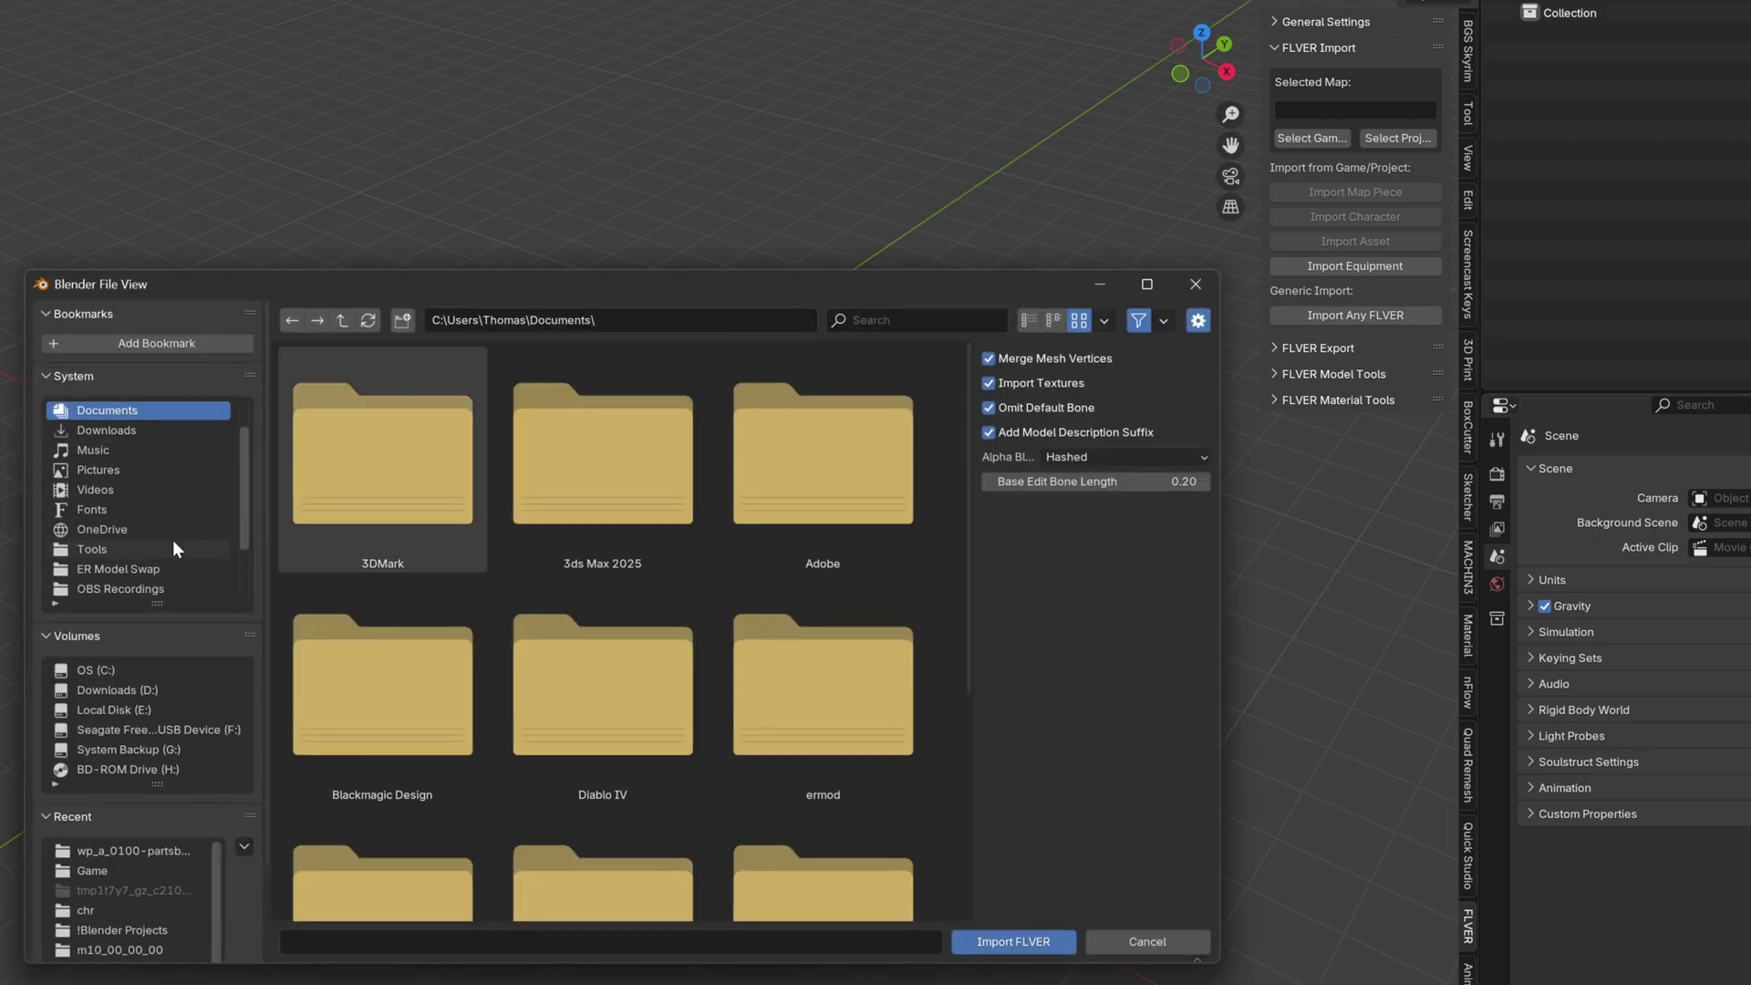
{"action": "left_click", "coordinate": [126, 567]}
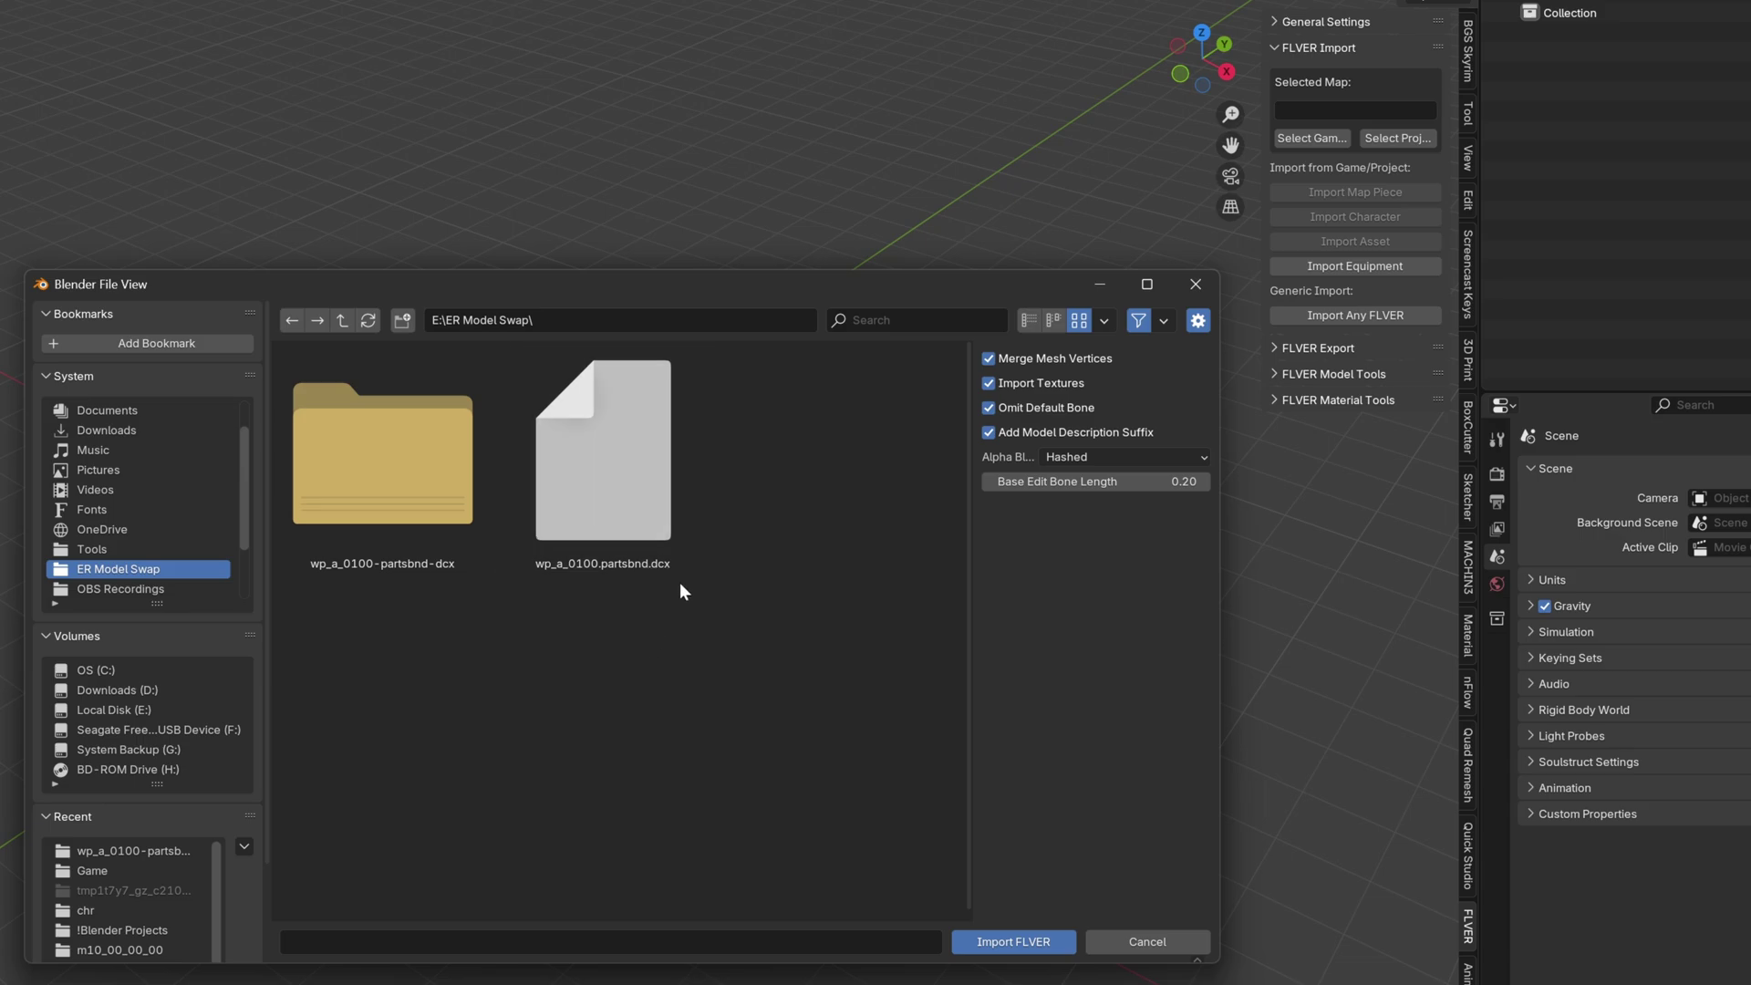
{"action": "double_click", "coordinate": [390, 489]}
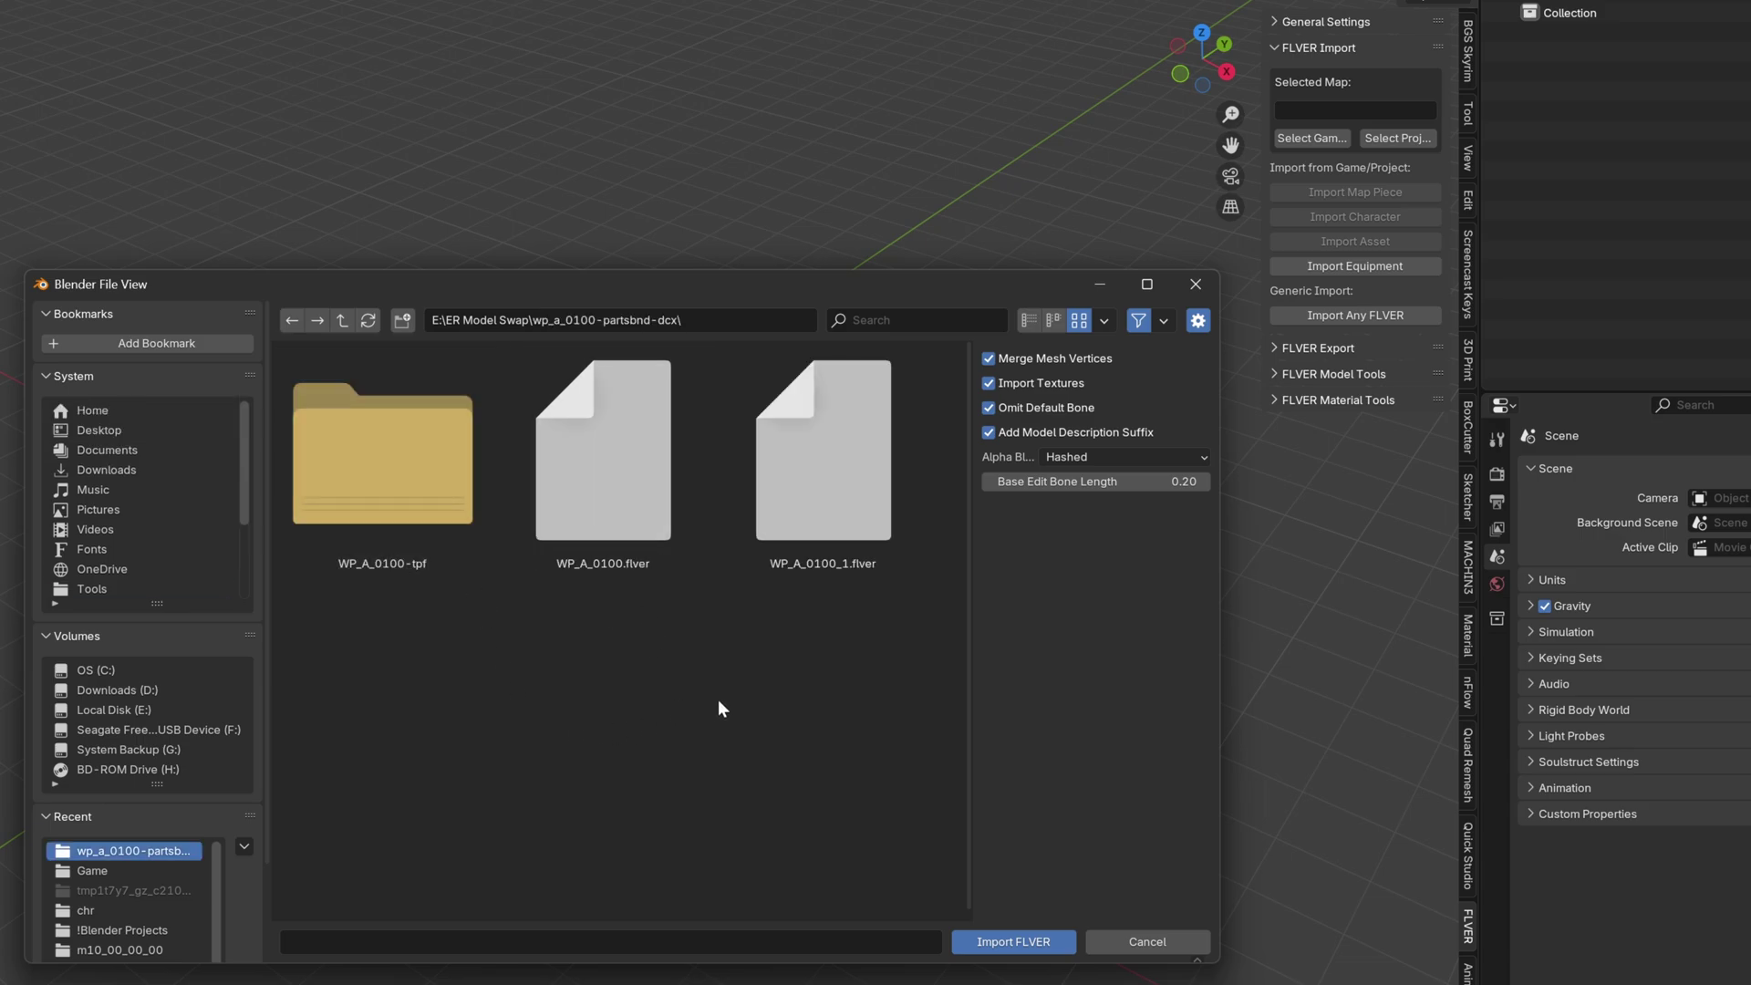
{"action": "left_click", "coordinate": [635, 511]}
{"action": "left_click", "coordinate": [1011, 940]}
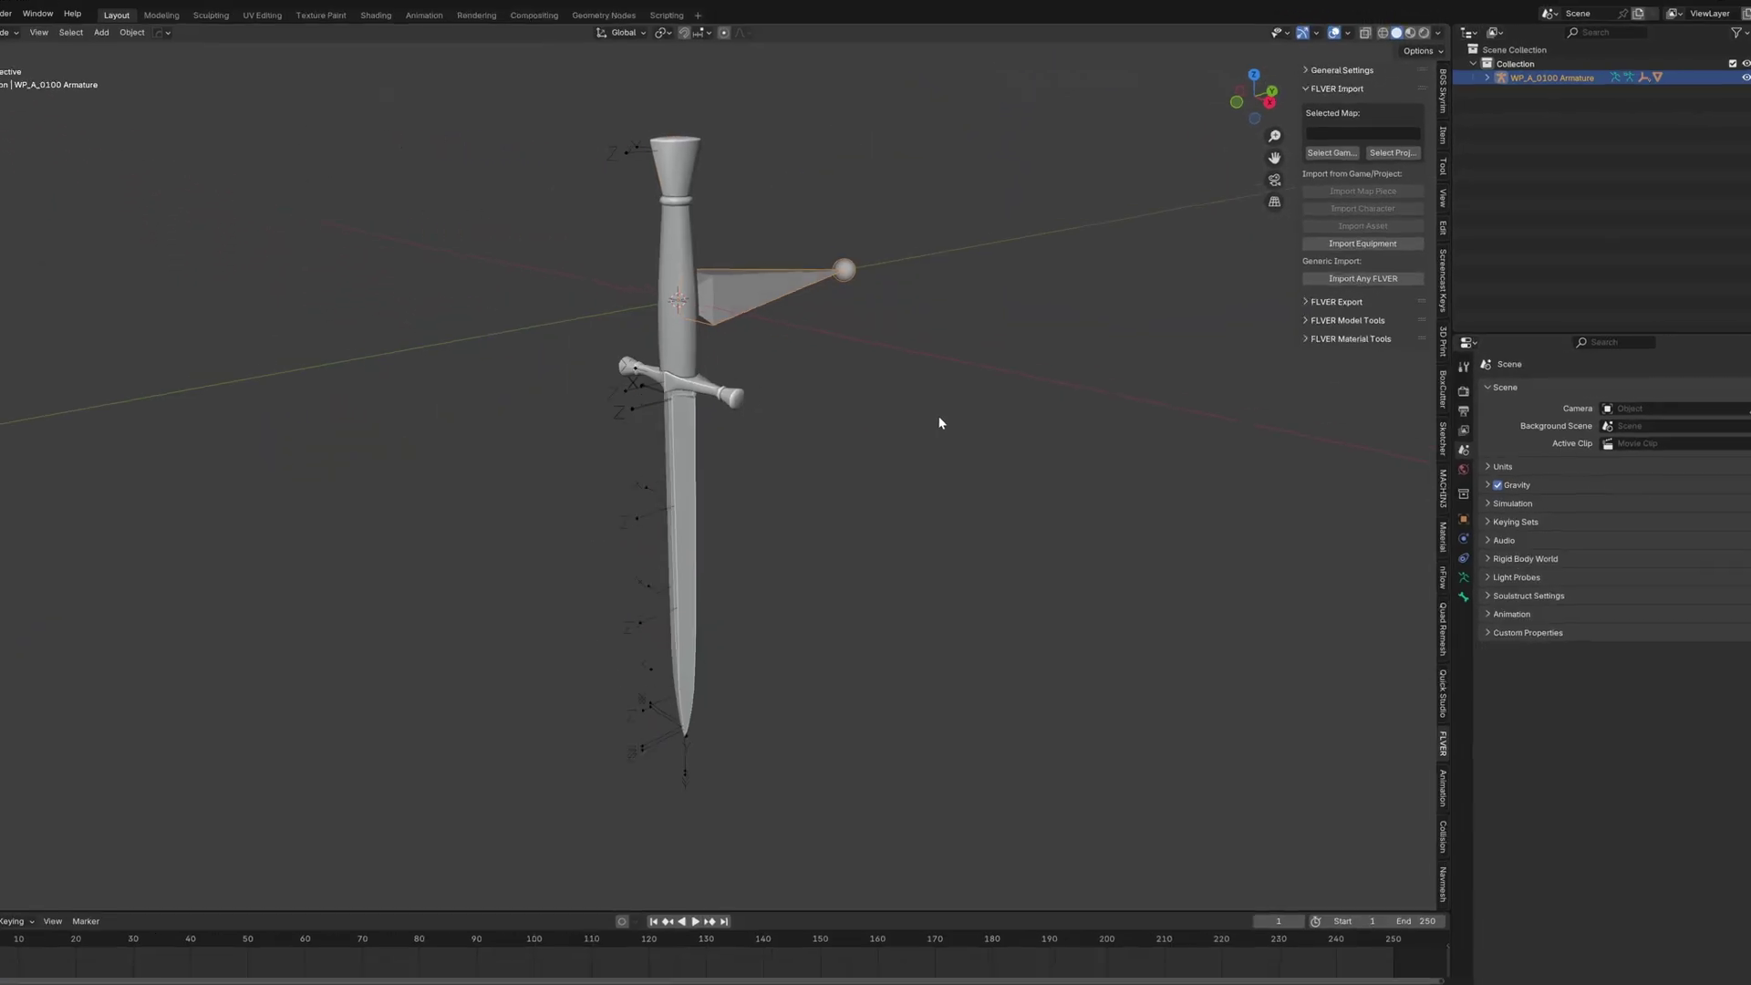
Deselect everything and switch the viewport to Material Preview shading.
{"action": "left_click", "coordinate": [535, 340]}
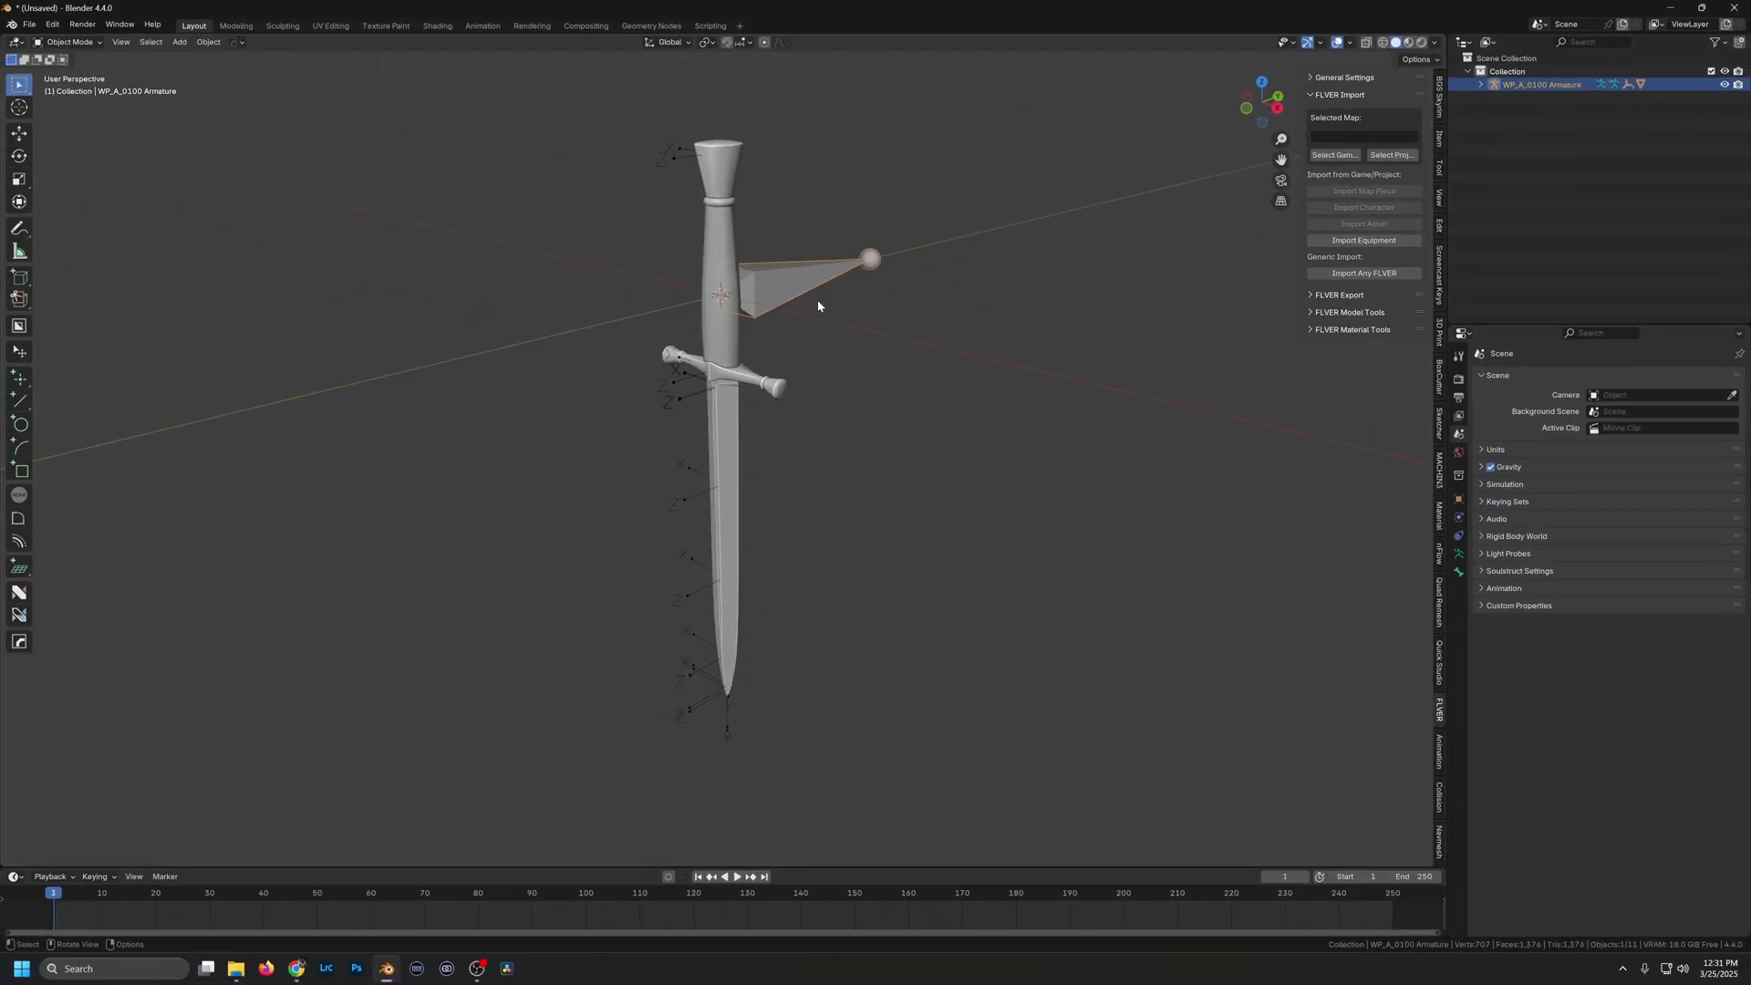
{"action": "left_click", "coordinate": [853, 367]}
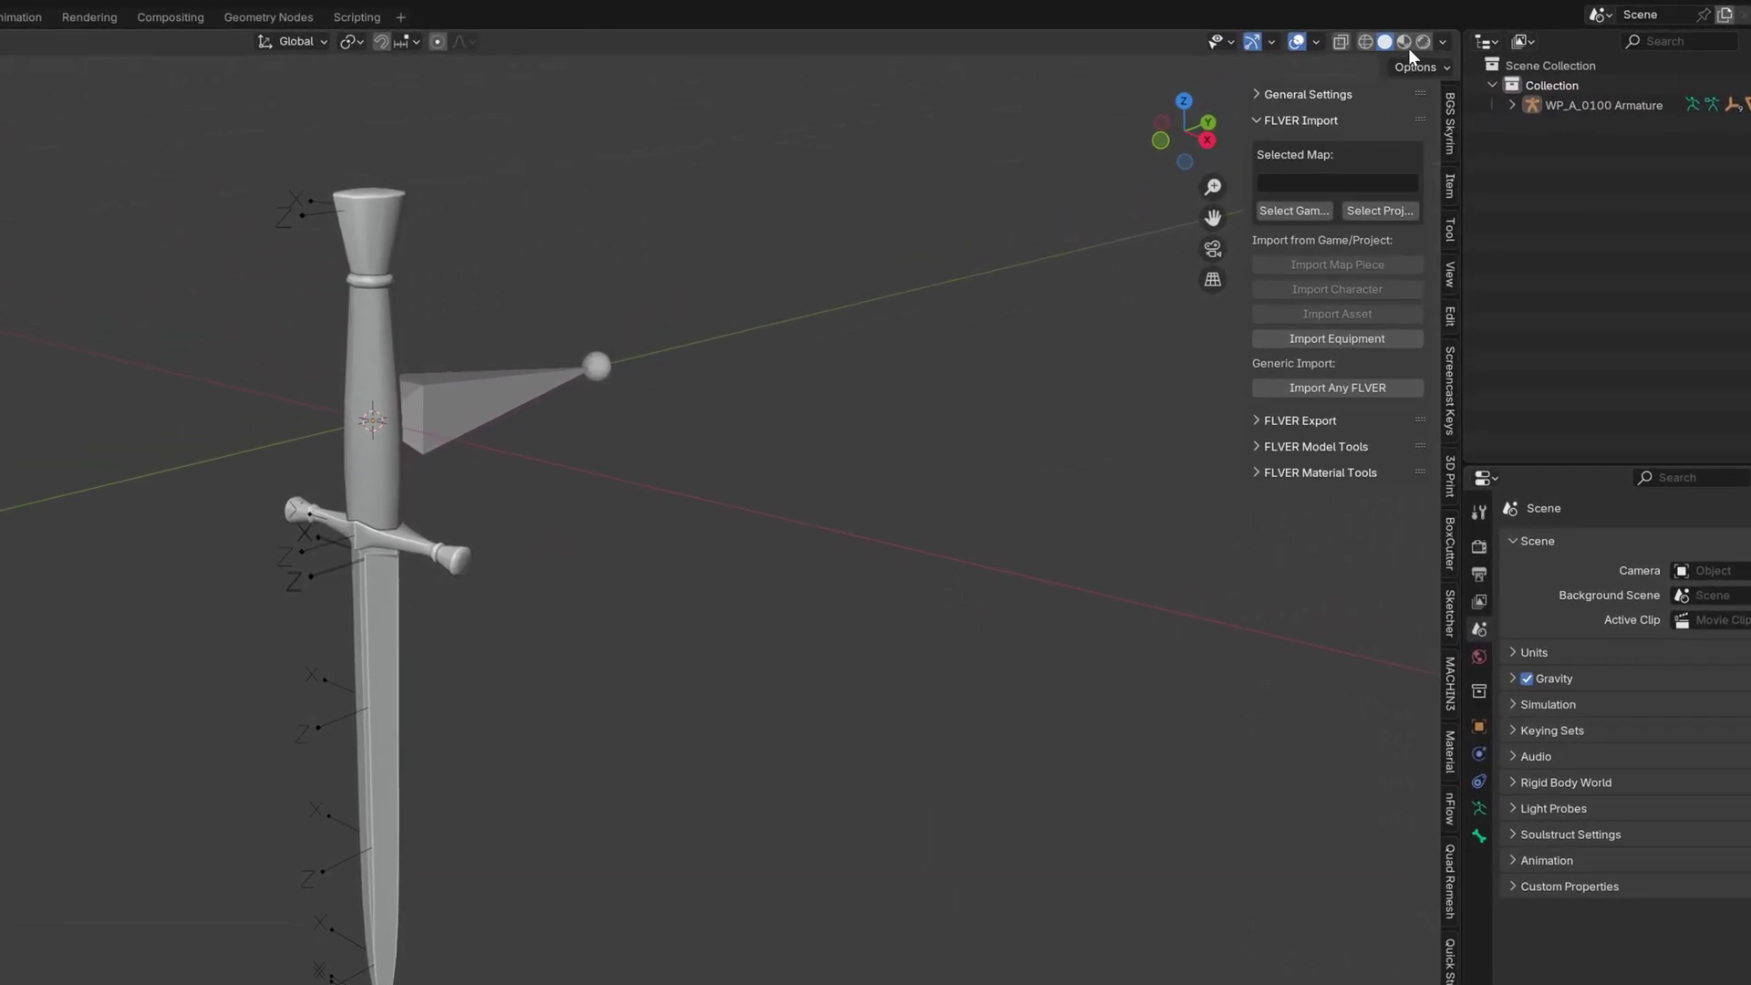
{"action": "left_click", "coordinate": [1404, 42]}
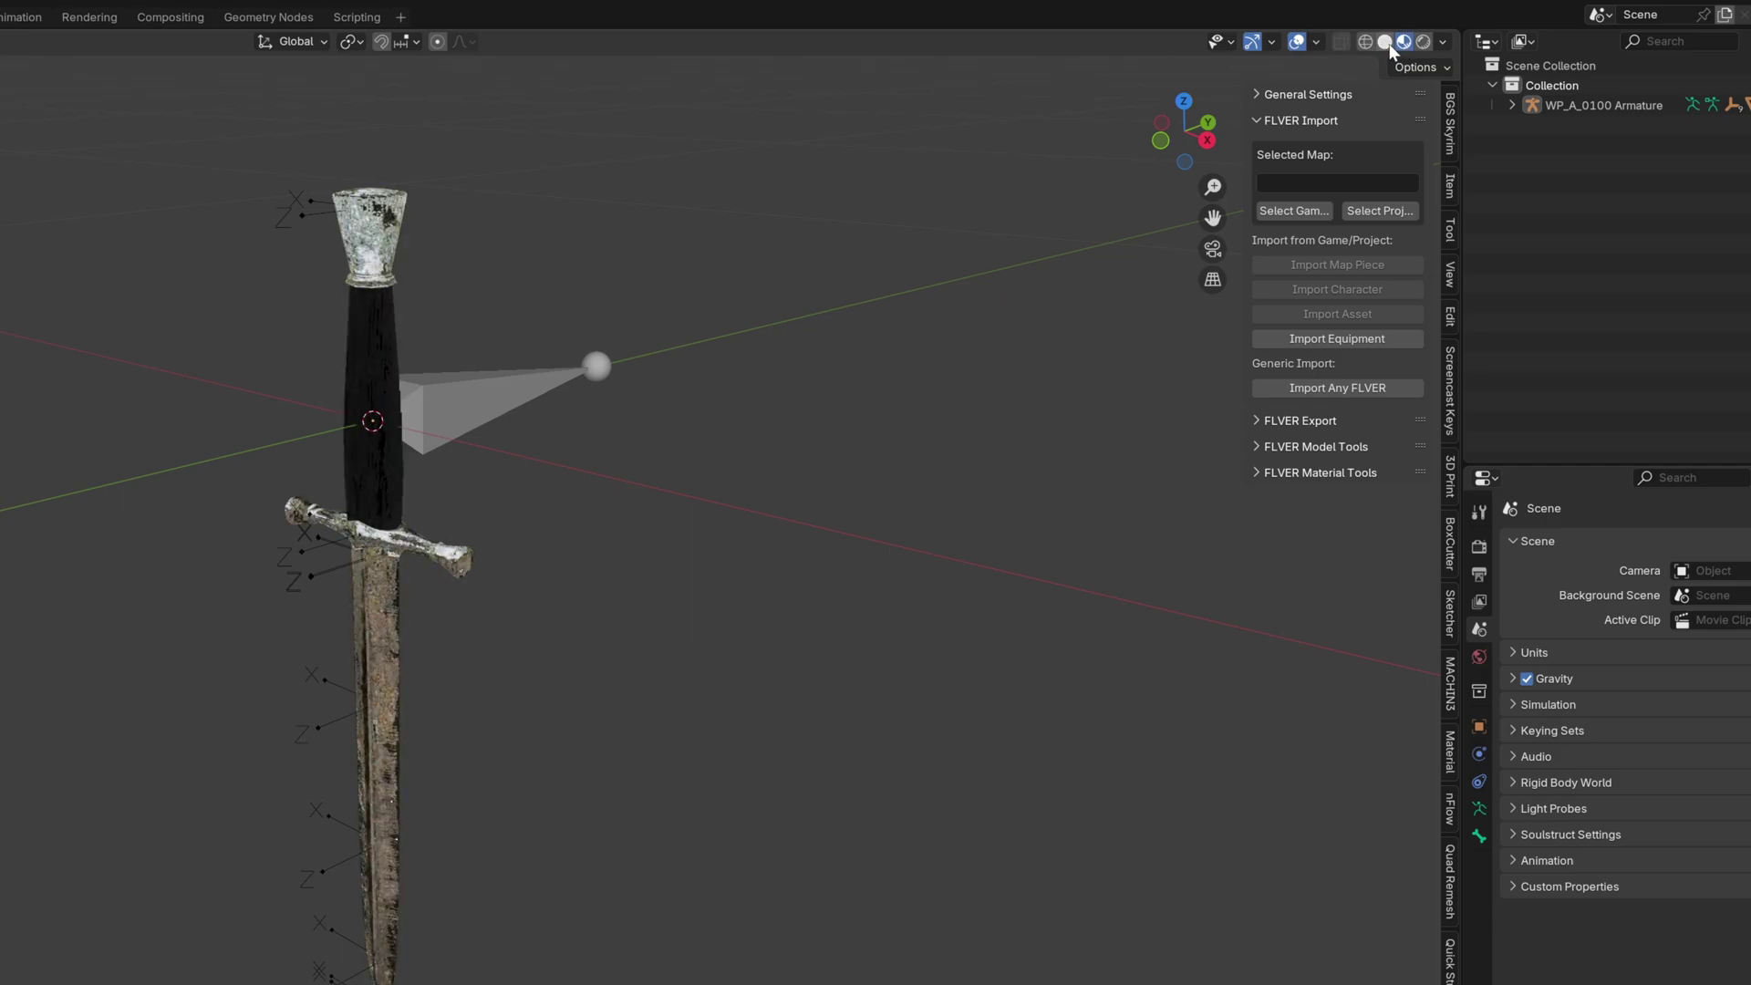
Show the dagger in Solid shading from Front view with X-Ray on, and select it.
{"action": "mouse_move", "coordinate": [710, 379]}
{"action": "middle_mouse_down"}
{"action": "mouse_move", "coordinate": [742, 386]}
{"action": "mouse_move", "coordinate": [669, 408]}
{"action": "mouse_move", "coordinate": [808, 396]}
{"action": "mouse_move", "coordinate": [693, 381]}
{"action": "middle_mouse_up"}
{"action": "left_click", "coordinate": [1385, 42]}
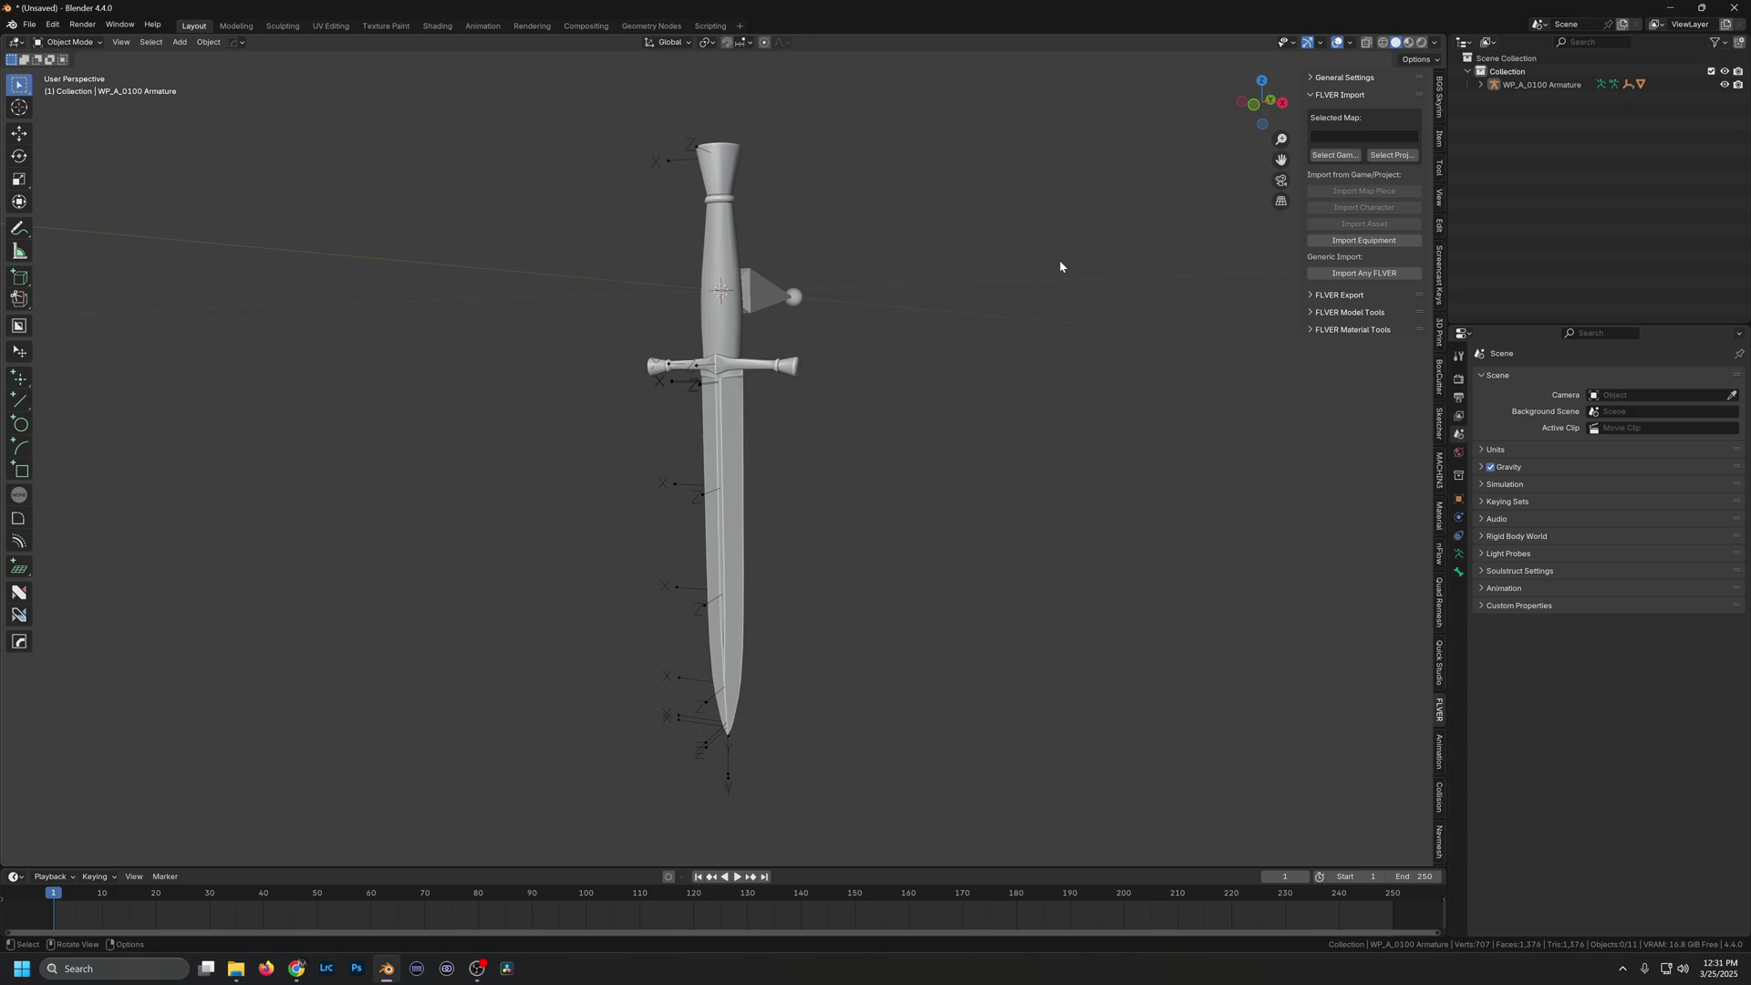
{"action": "key", "text": "KP_1"}
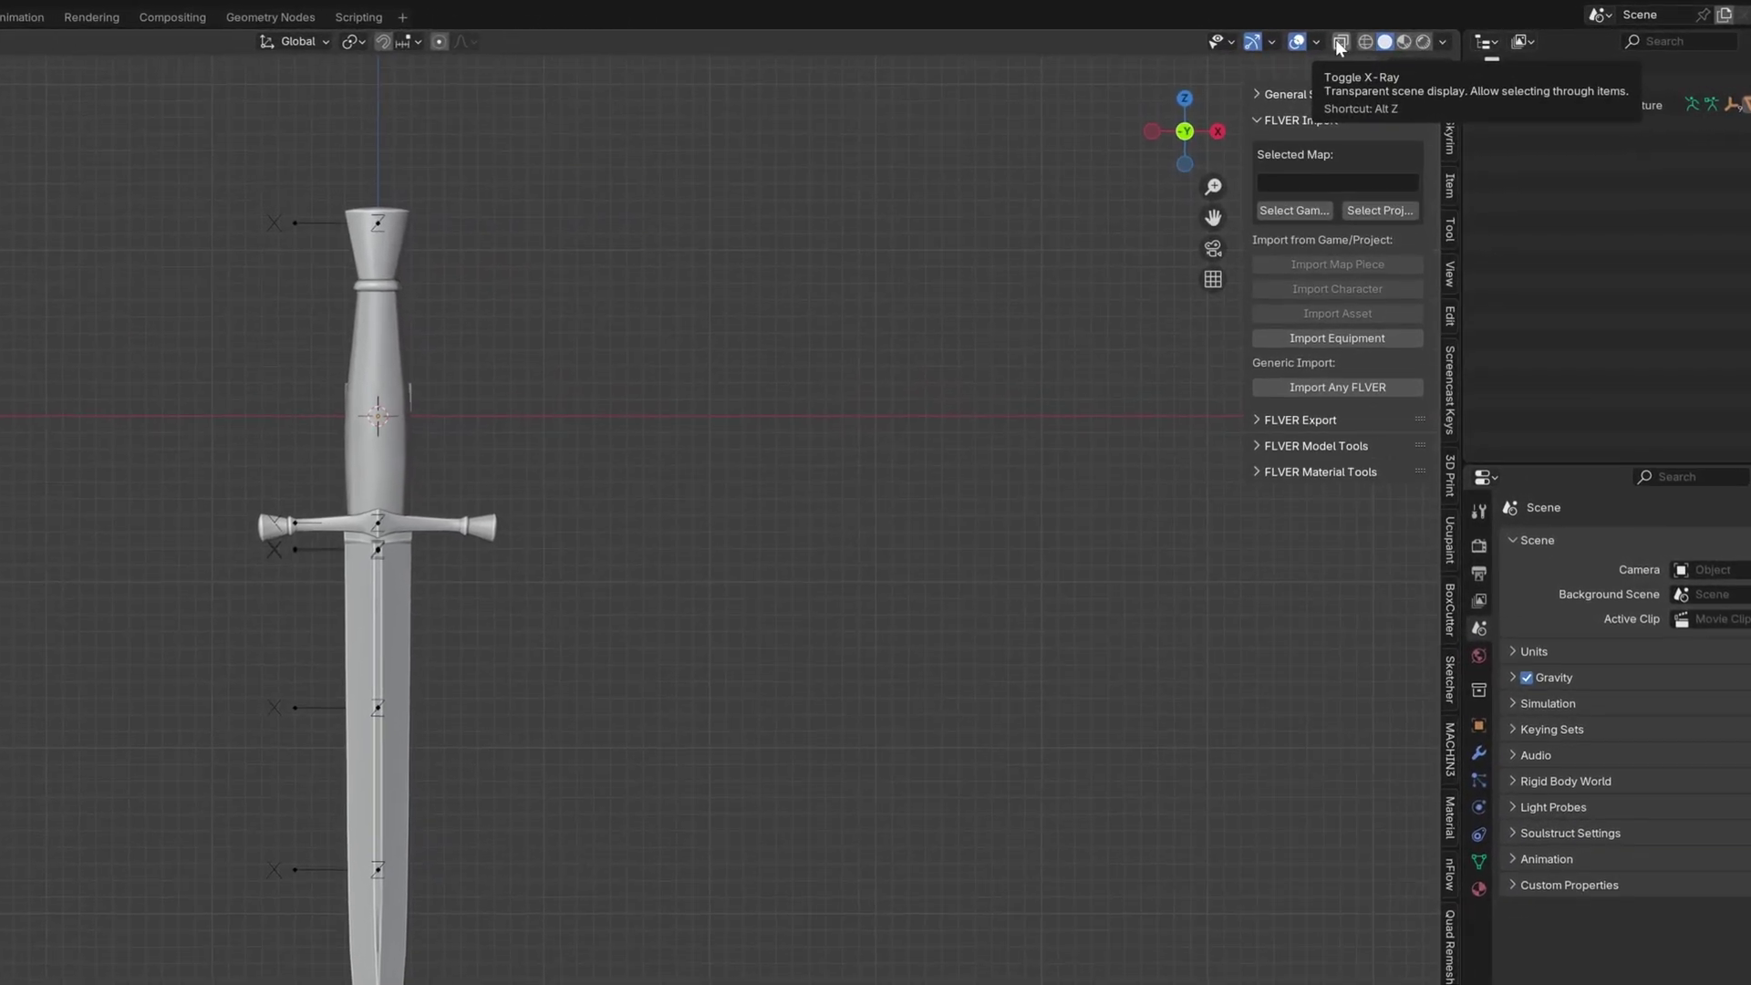
{"action": "left_click", "coordinate": [1339, 46]}
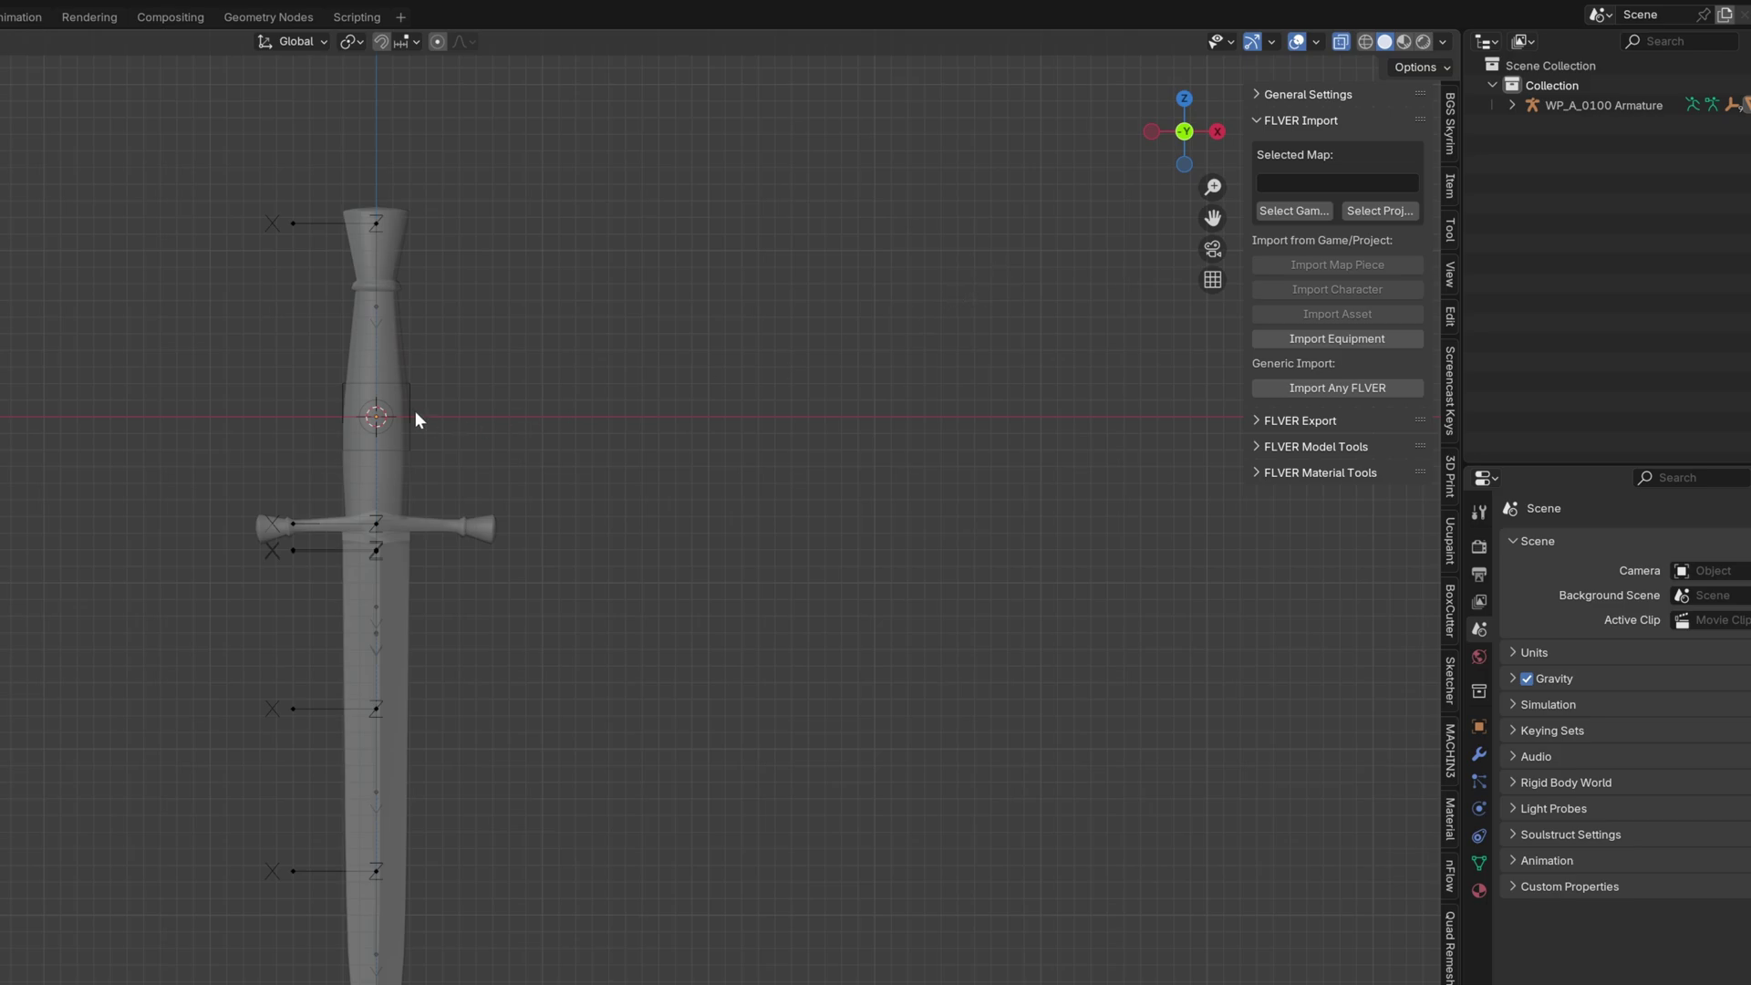
{"action": "left_click", "coordinate": [395, 352]}
Enter Edit Mode, deselect all, enable X-Ray, and select four blade edge loops in Edge mode.
{"action": "key", "text": "Tab"}
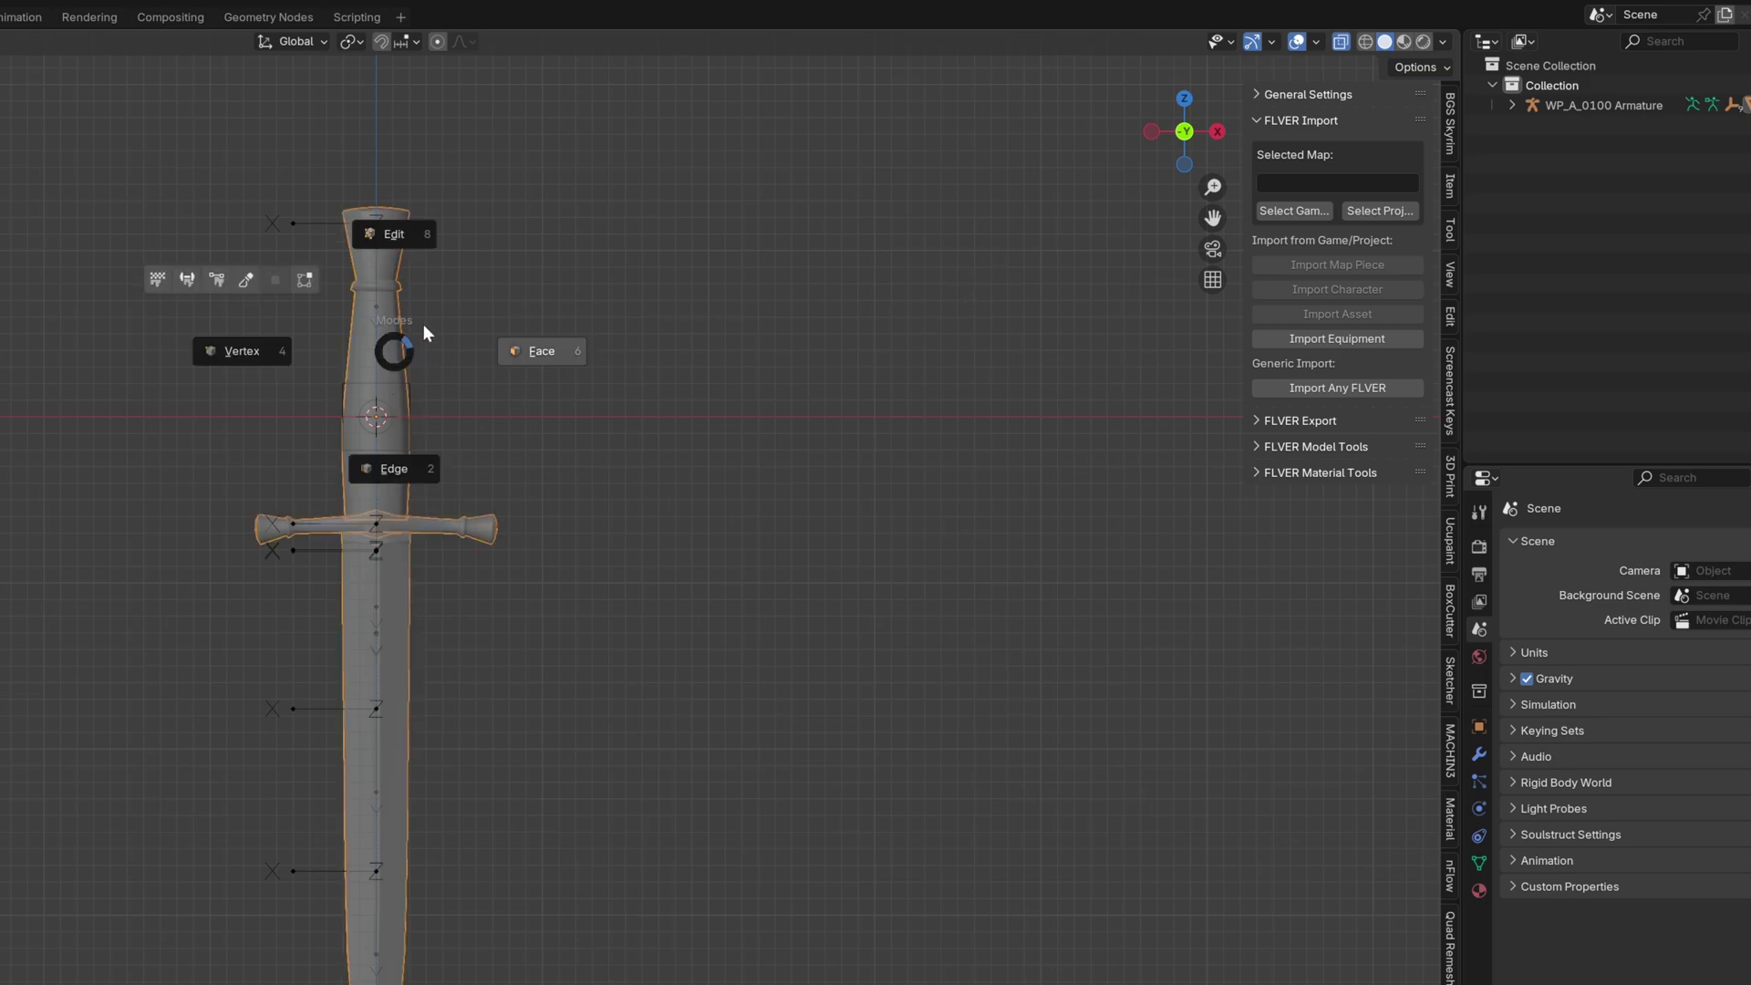
{"action": "left_click", "coordinate": [258, 349]}
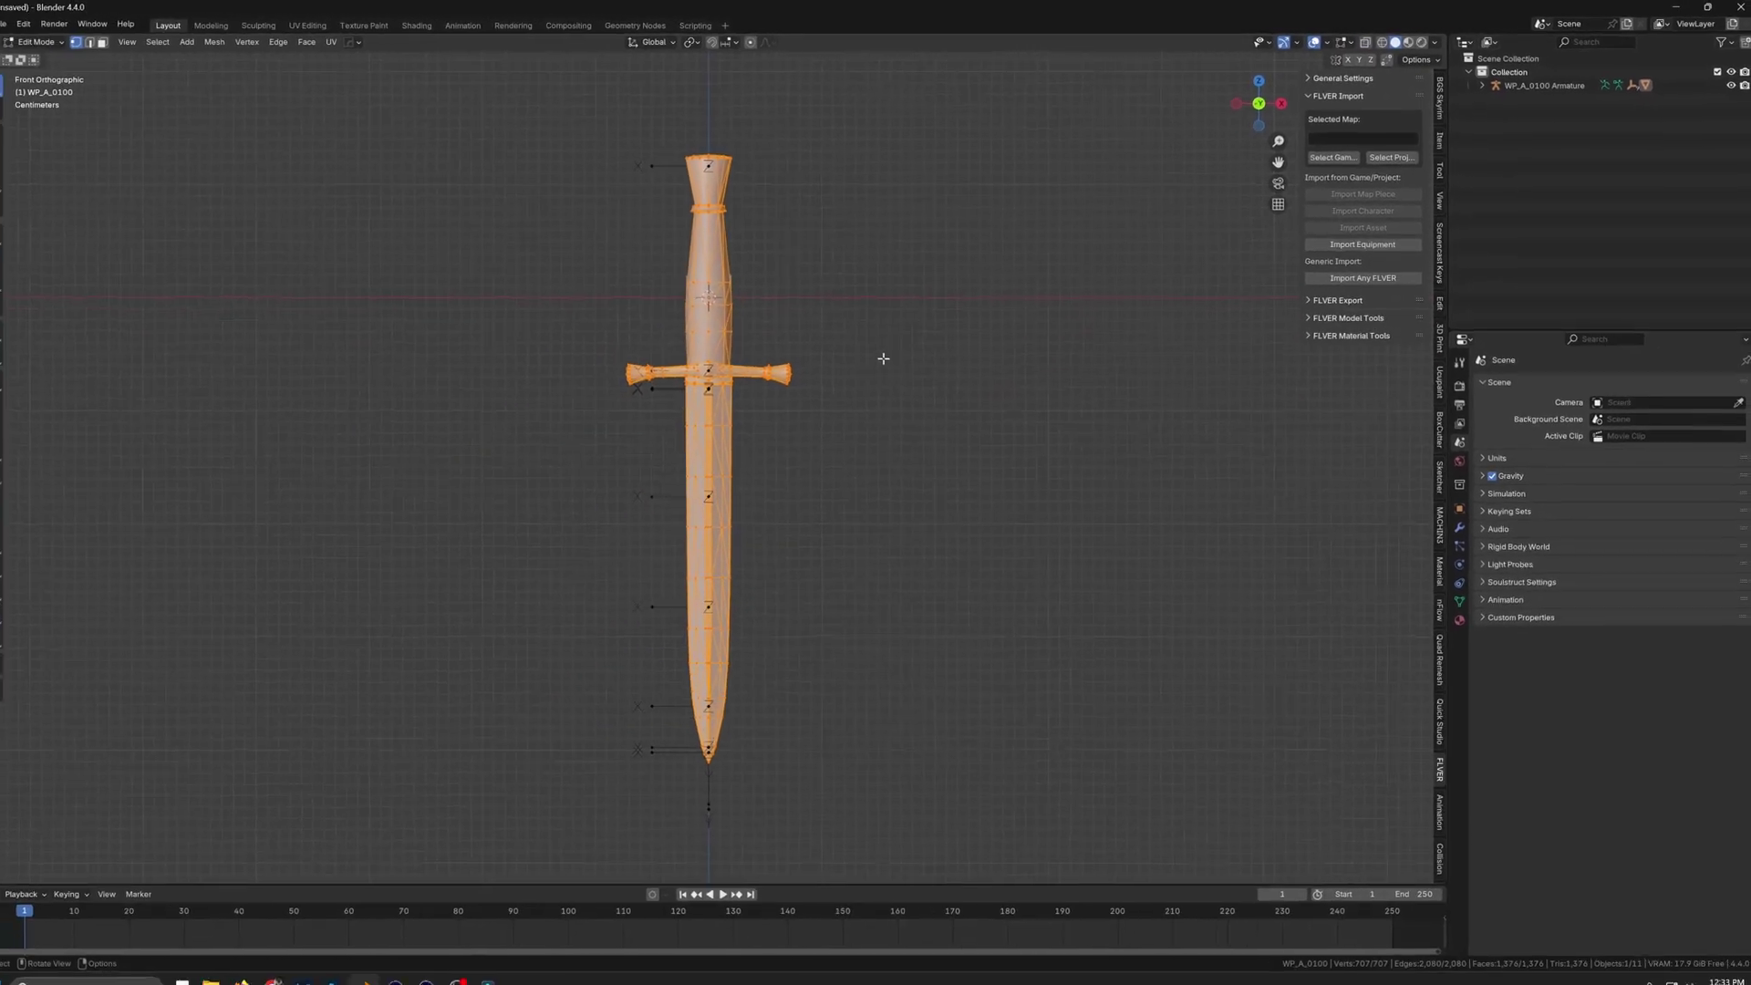
{"action": "key", "text": "alt+a"}
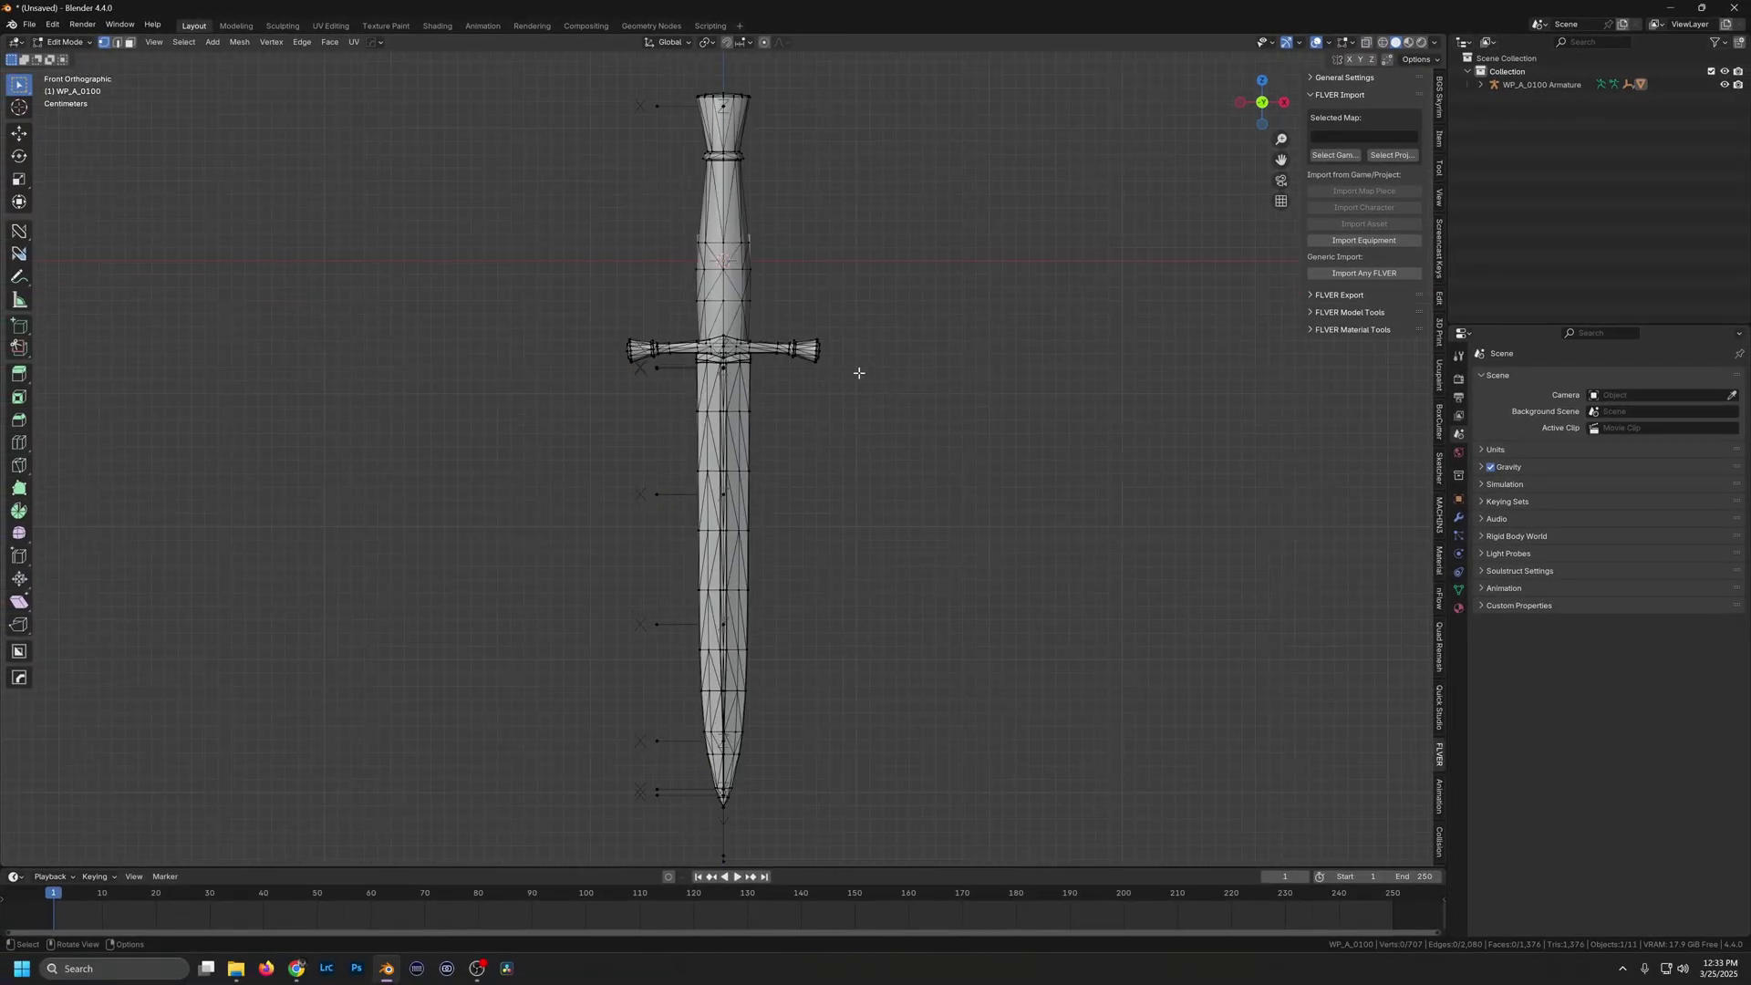
{"action": "left_click", "coordinate": [1366, 42]}
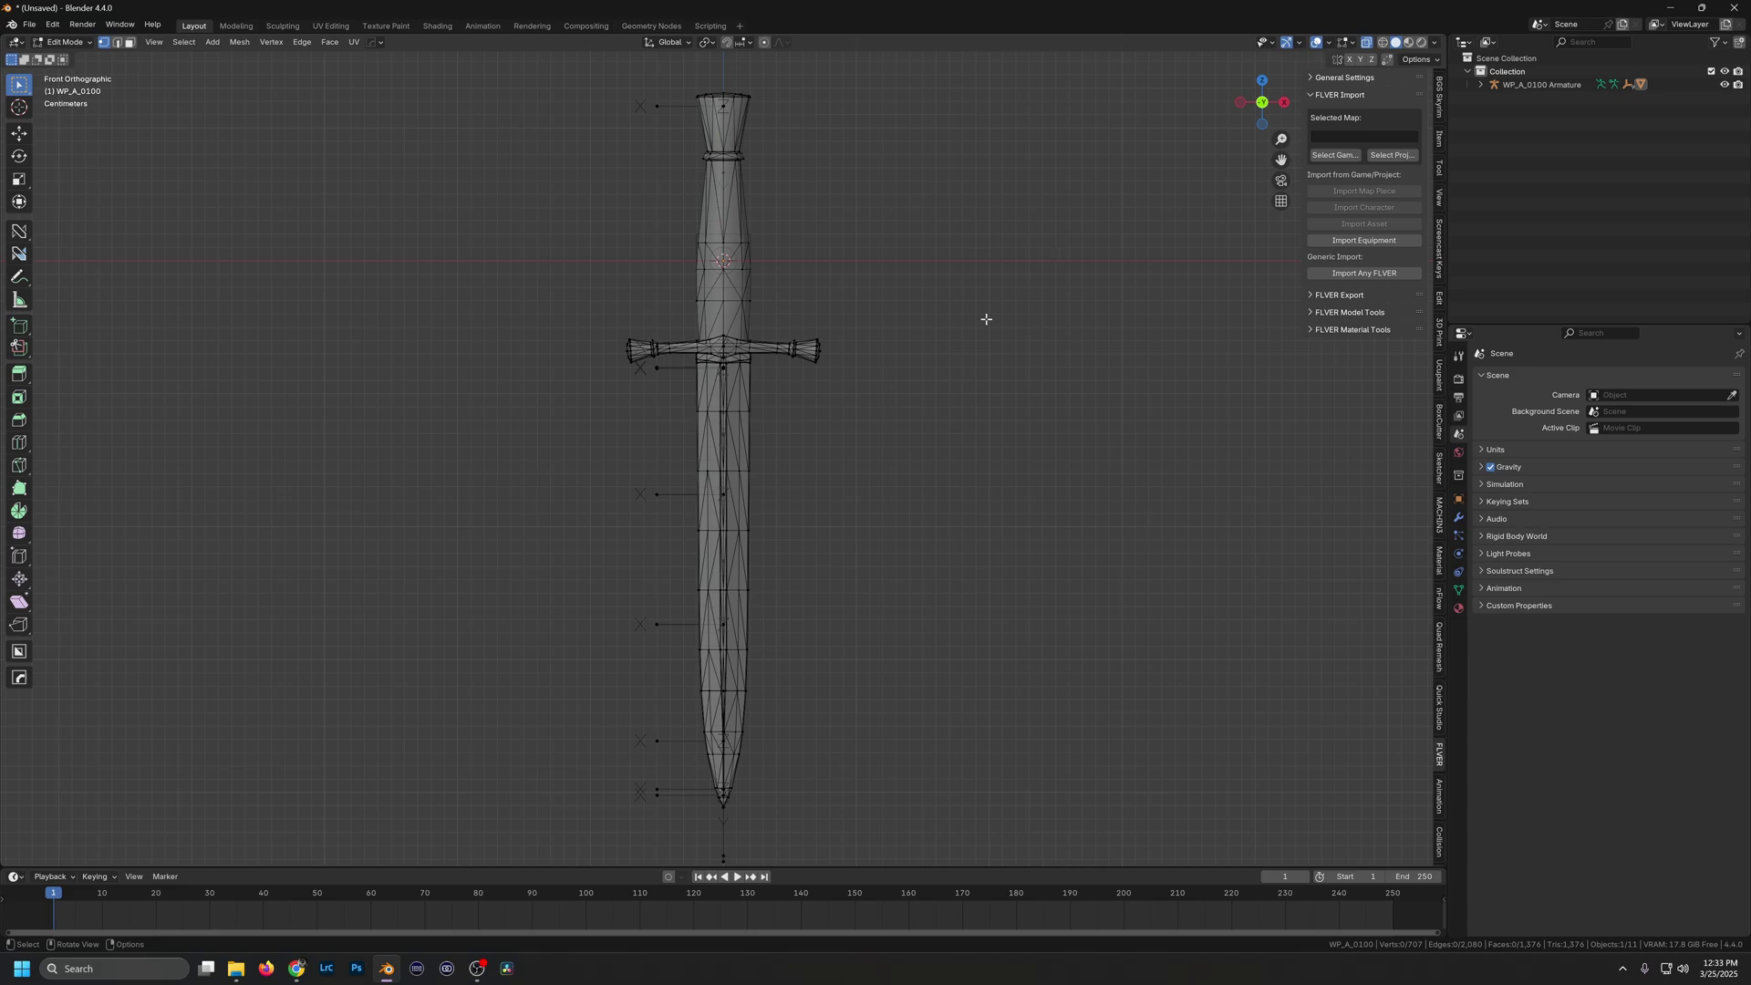
{"action": "key", "text": "Tab"}
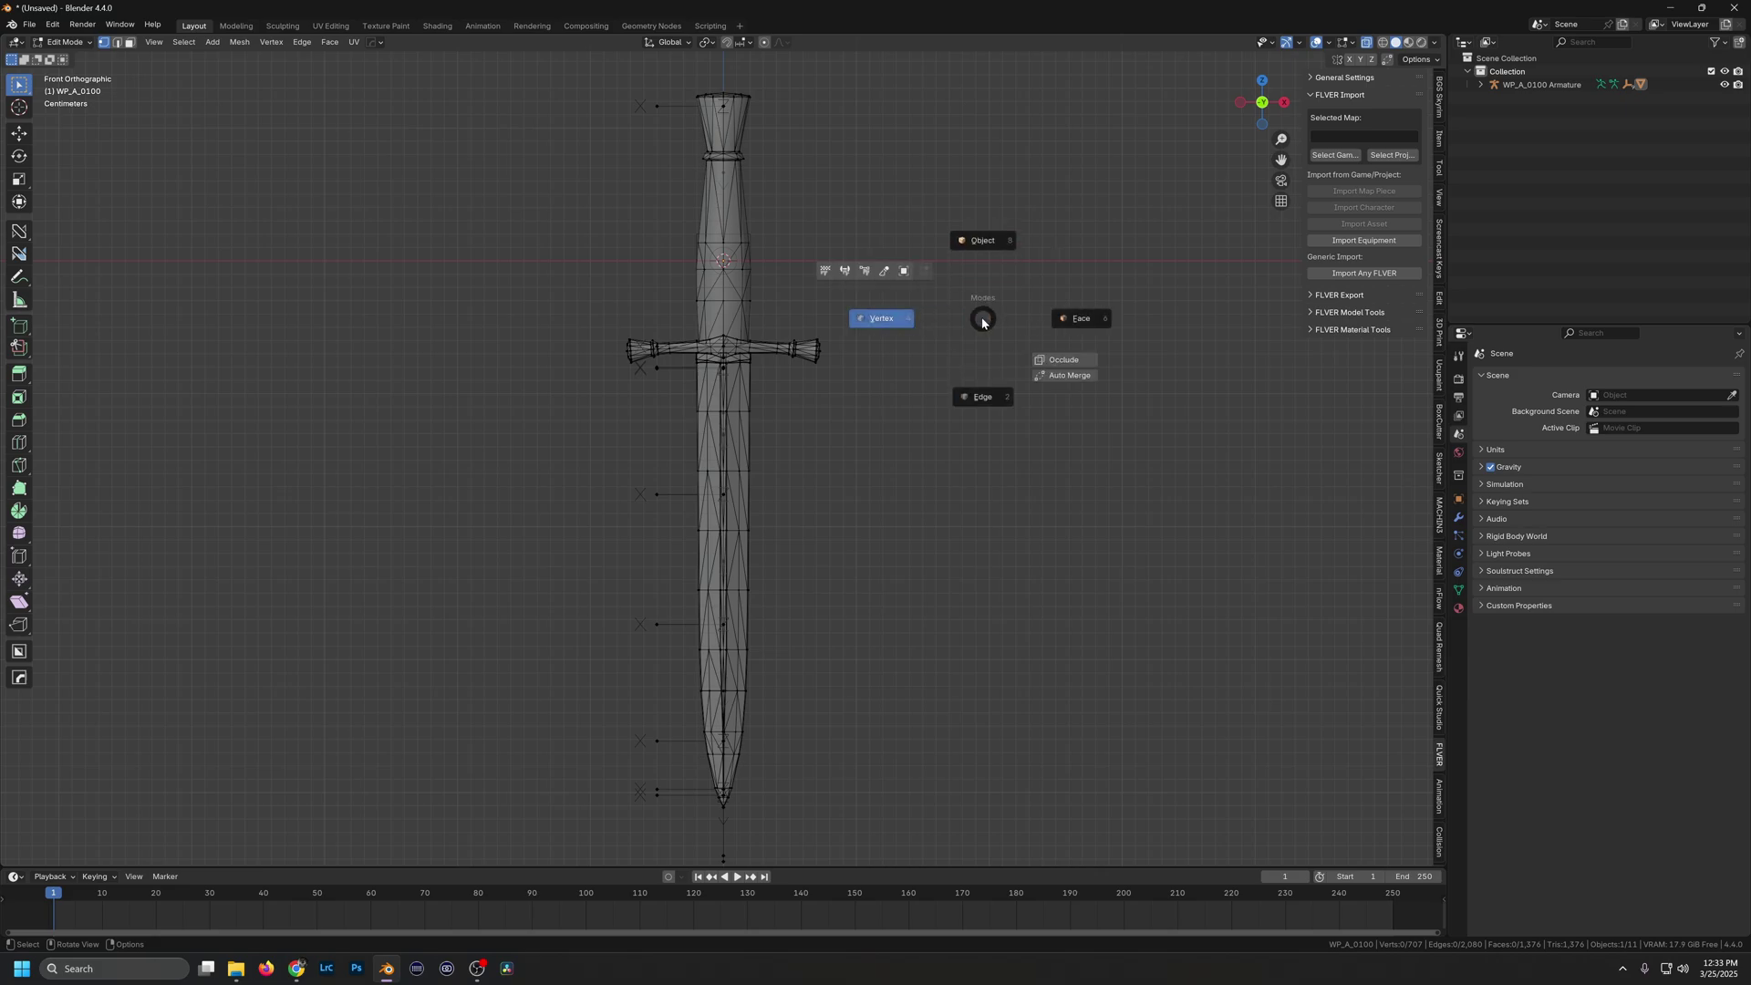
{"action": "left_click", "coordinate": [1001, 397]}
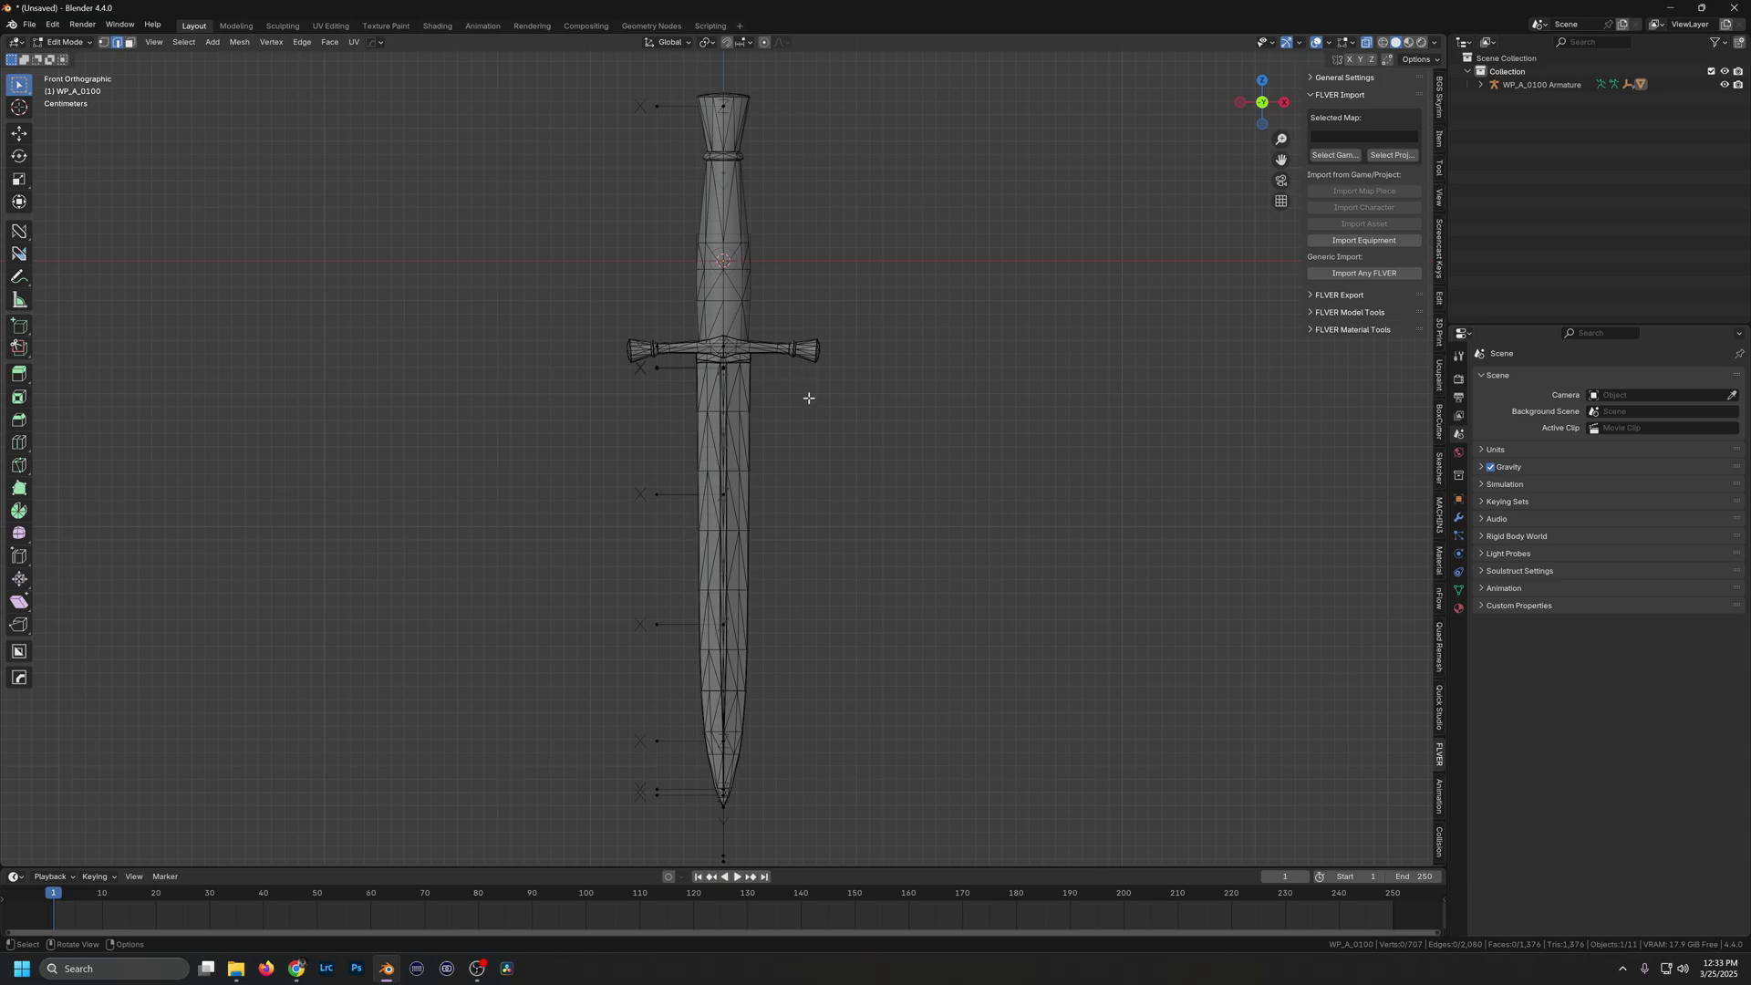
{"action": "key", "text": "ctrl+r"}
Scale the selected blade loops inward along X as a first attempt.
{"action": "key", "text": "s"}
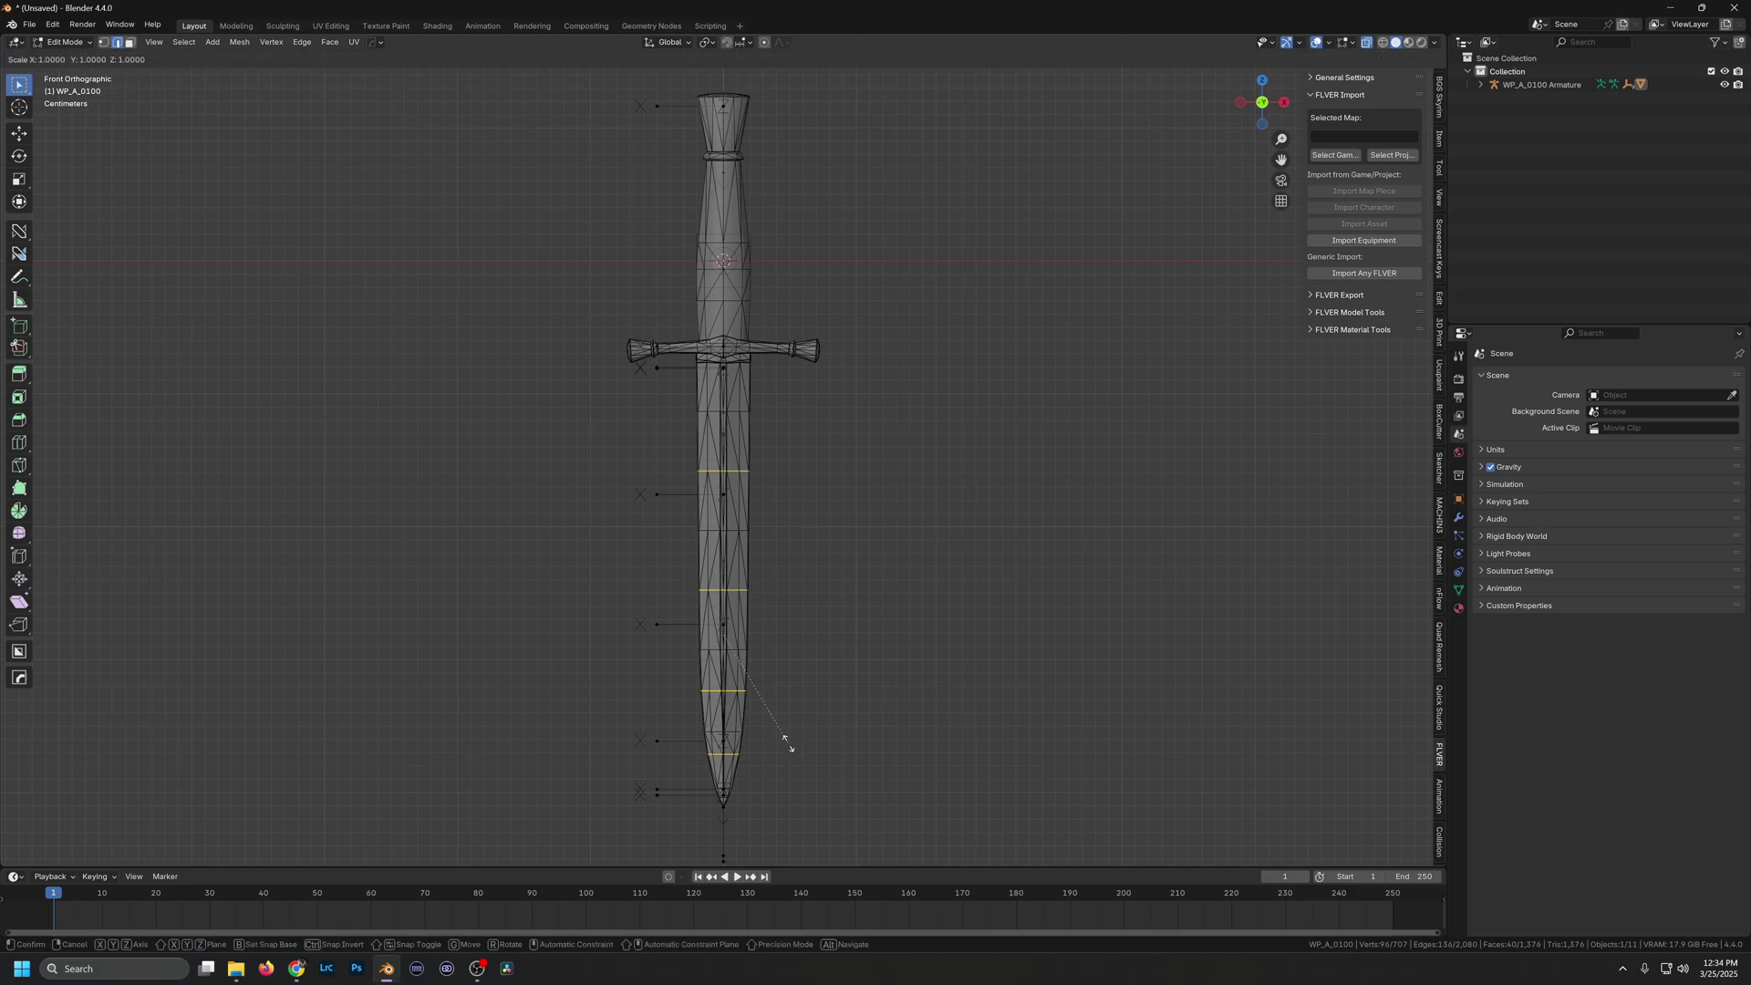
{"action": "key", "text": "x"}
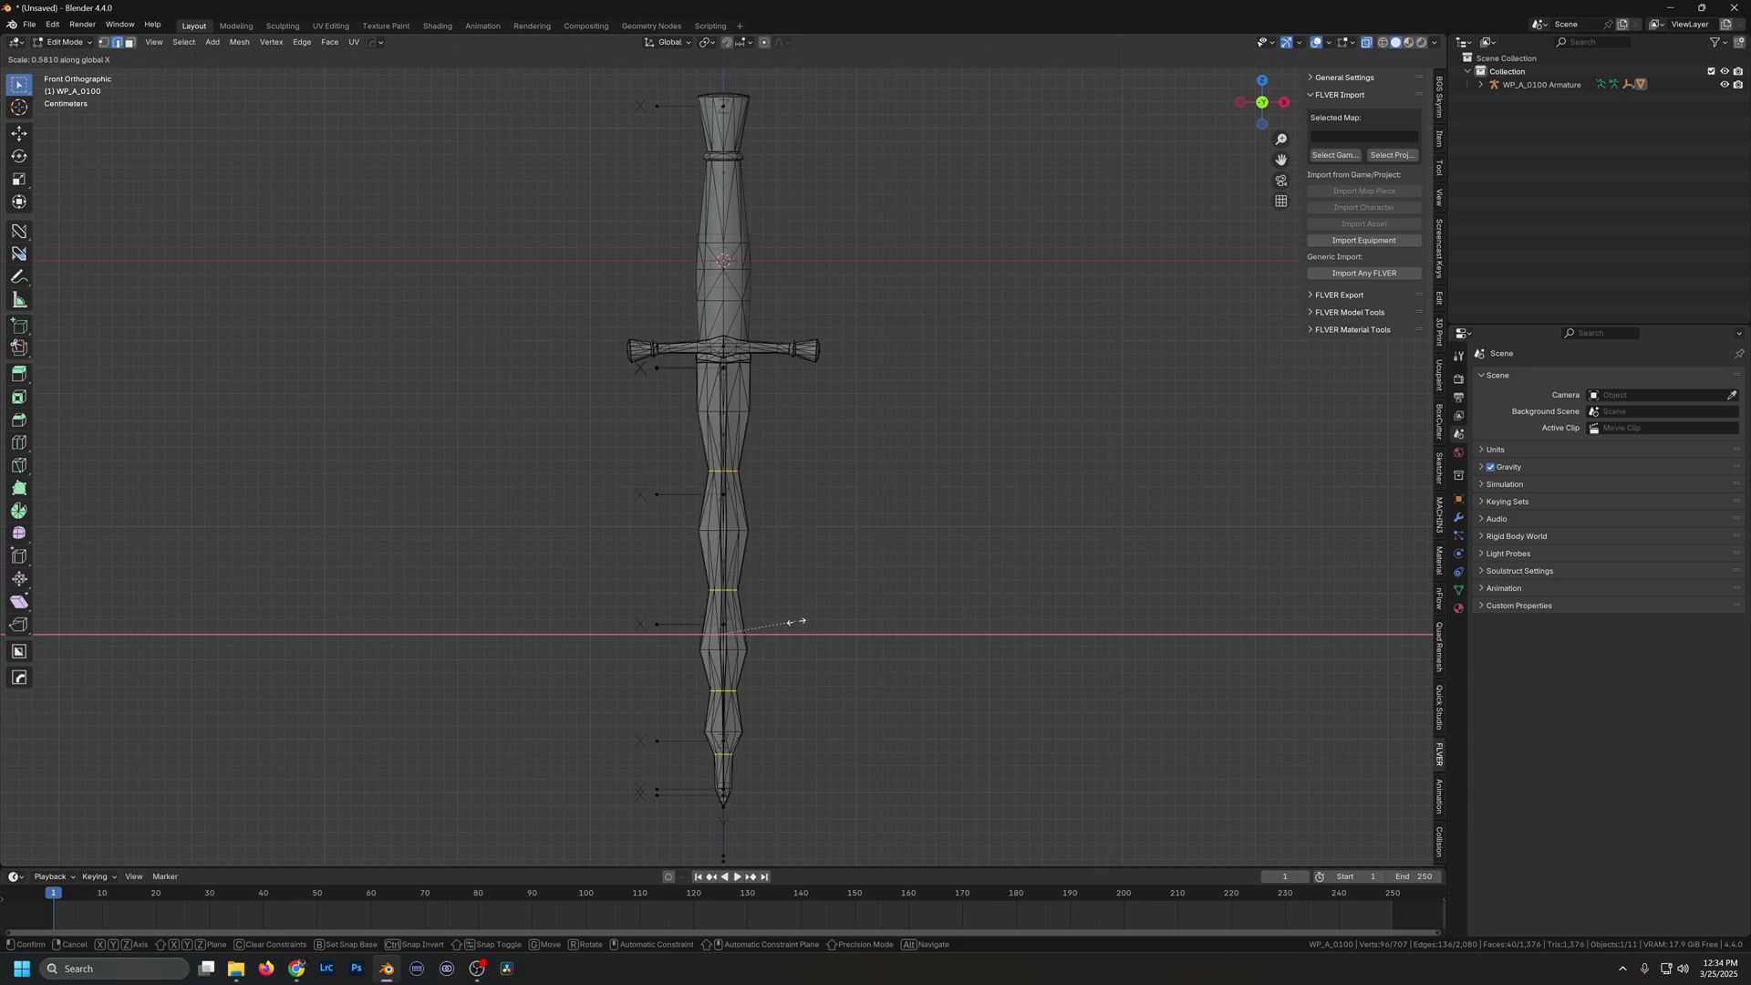
{"action": "left_click", "coordinate": [795, 622]}
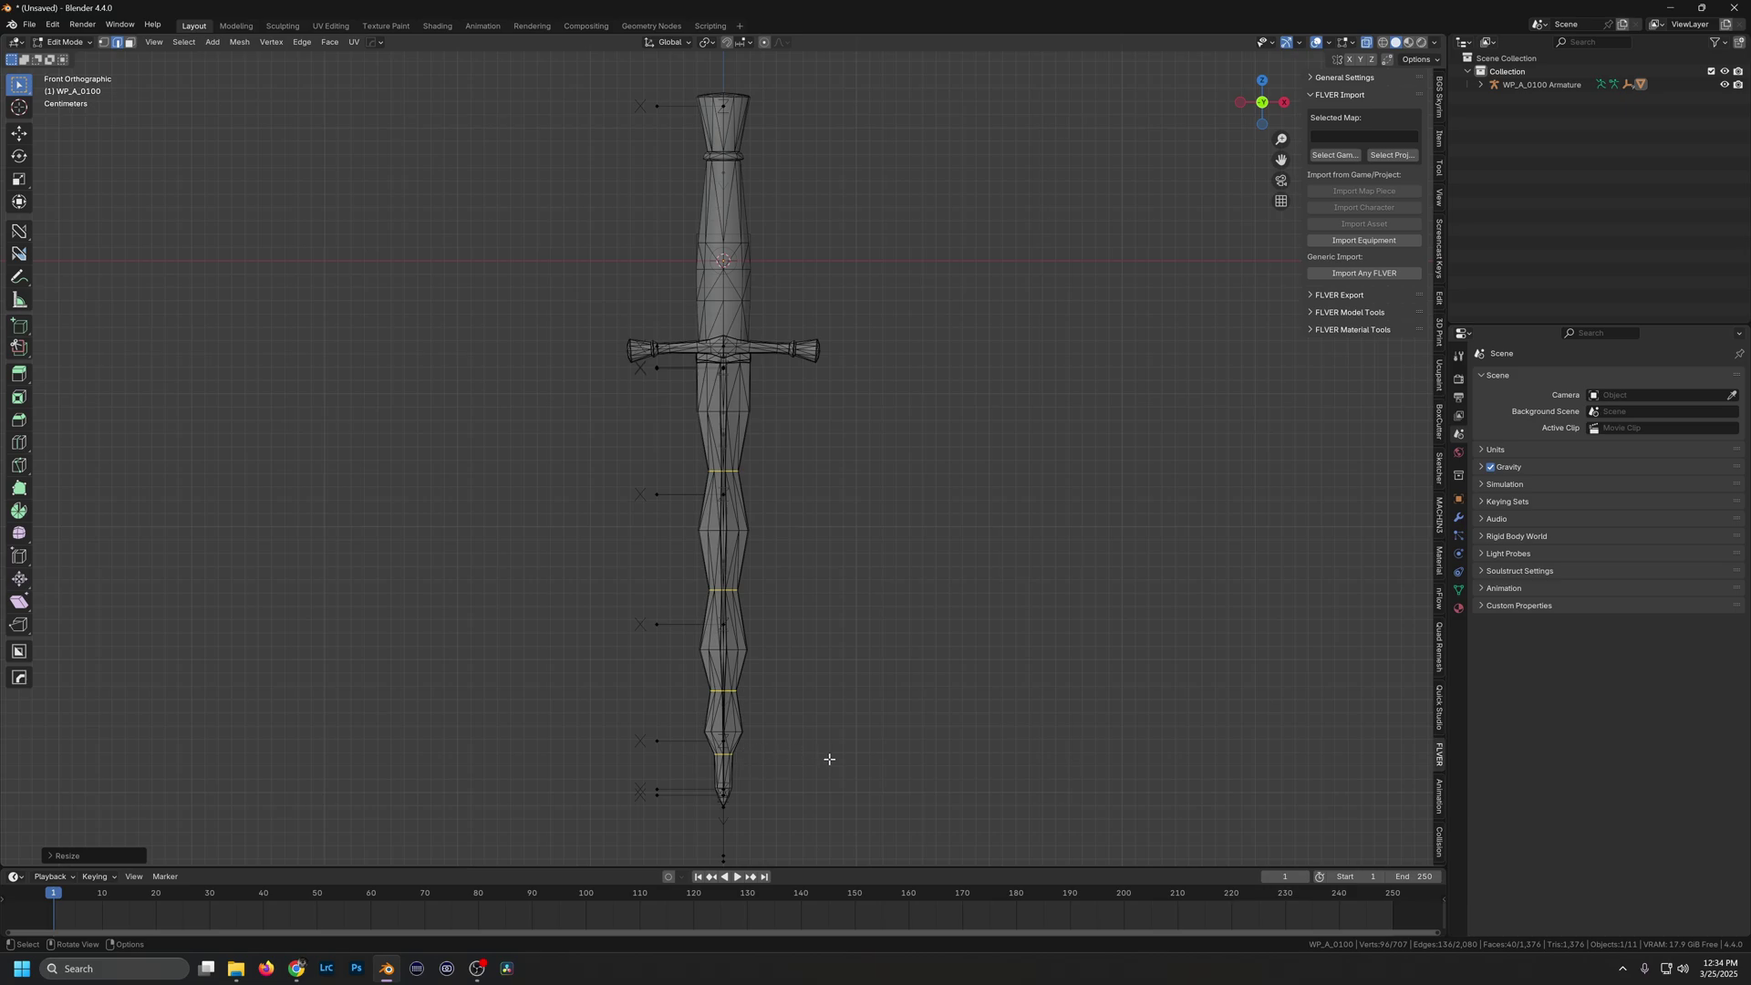
{"action": "key", "text": "ctrl"}
Undo that scale, drop the tip loop, and rescale the loops along X to about 0.57.
{"action": "key", "text": "ctrl+z"}
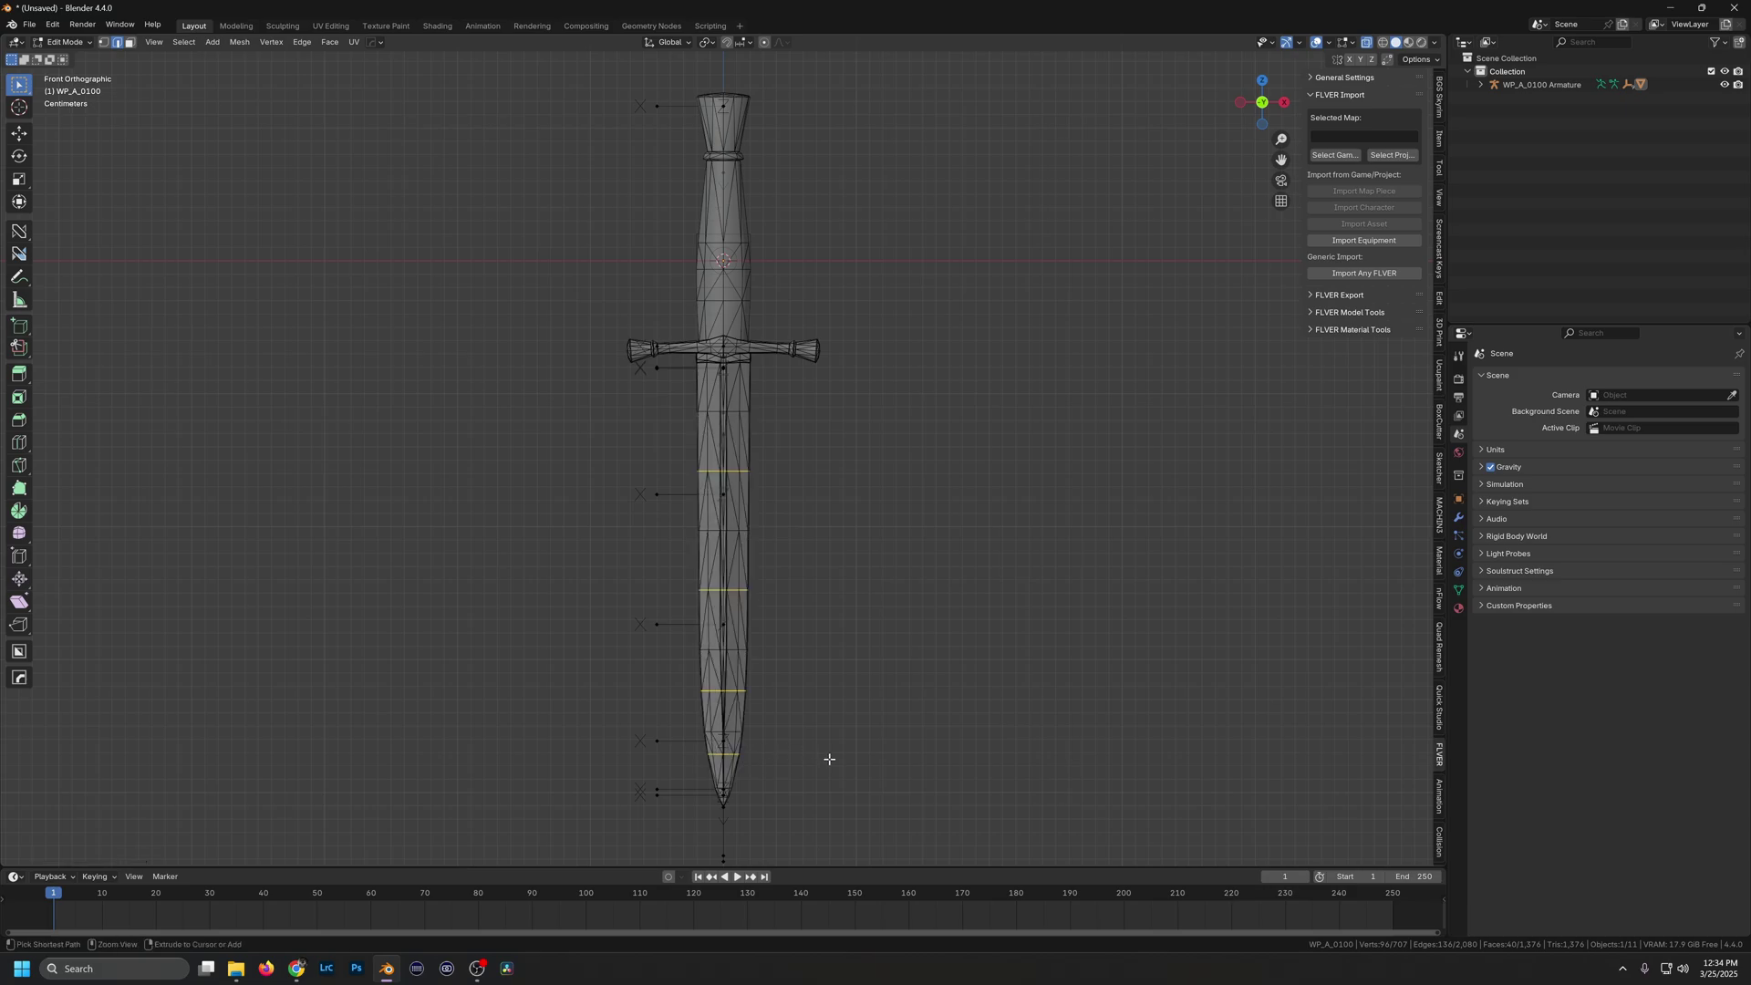
{"action": "key", "text": "ctrl+z"}
{"action": "key", "text": "s"}
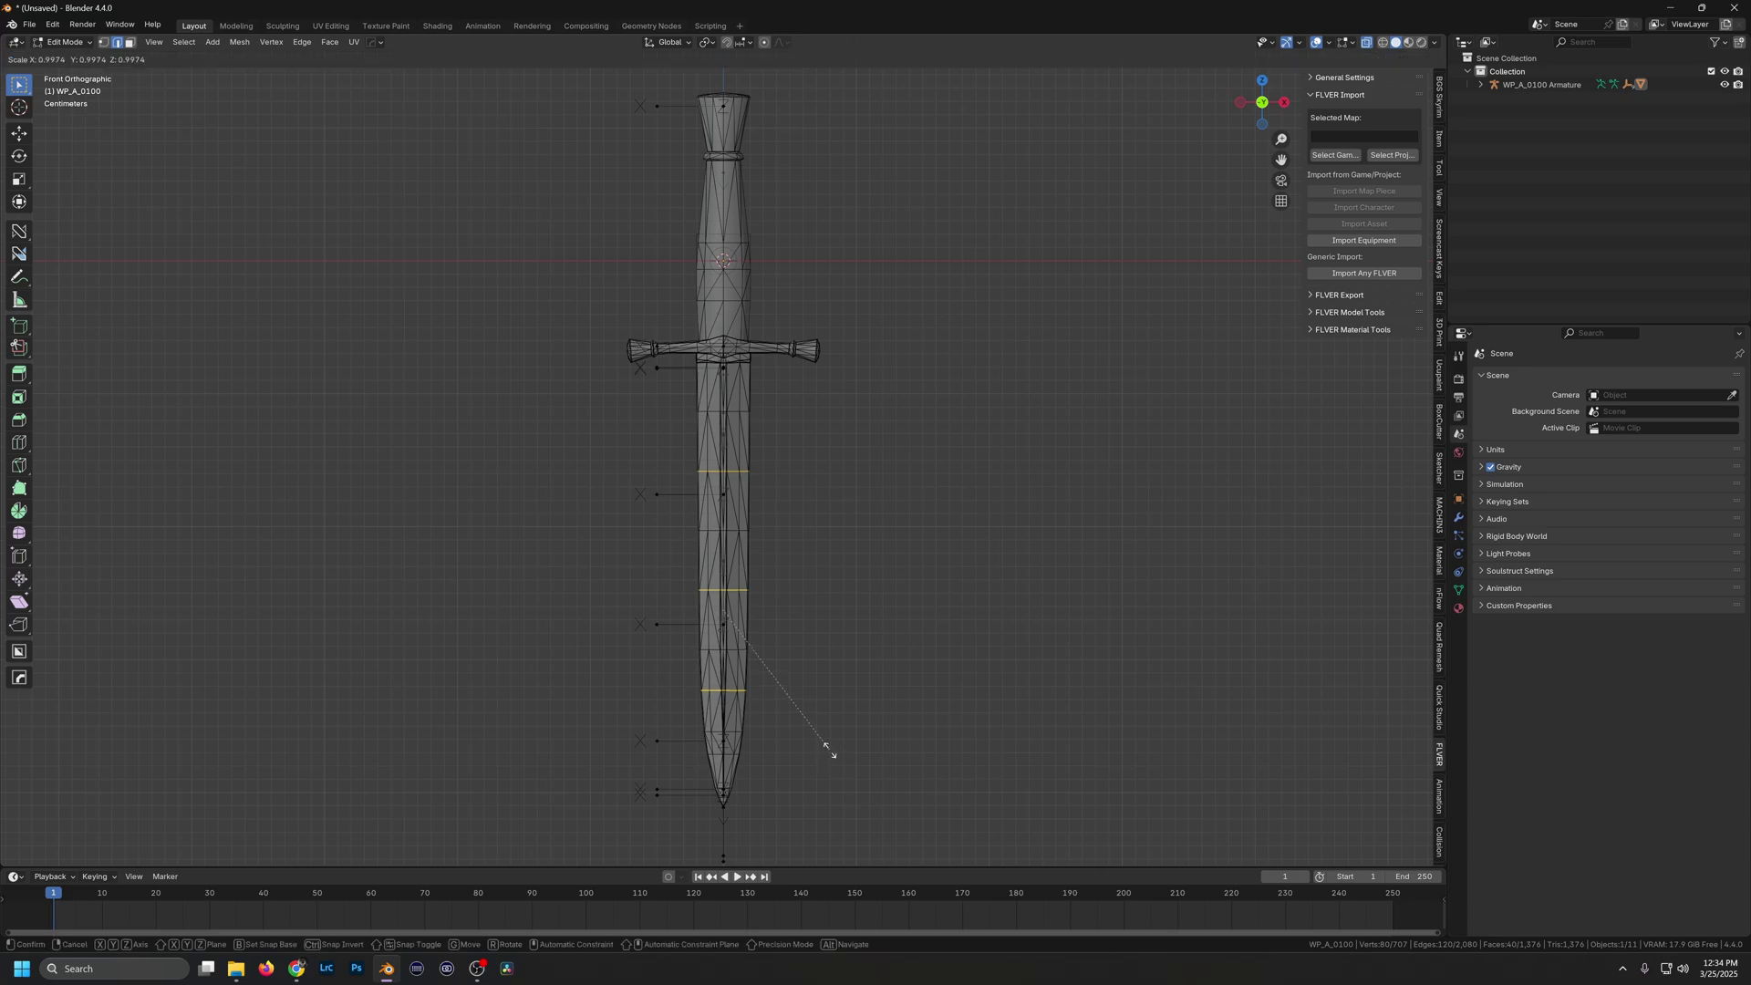
{"action": "key", "text": "x"}
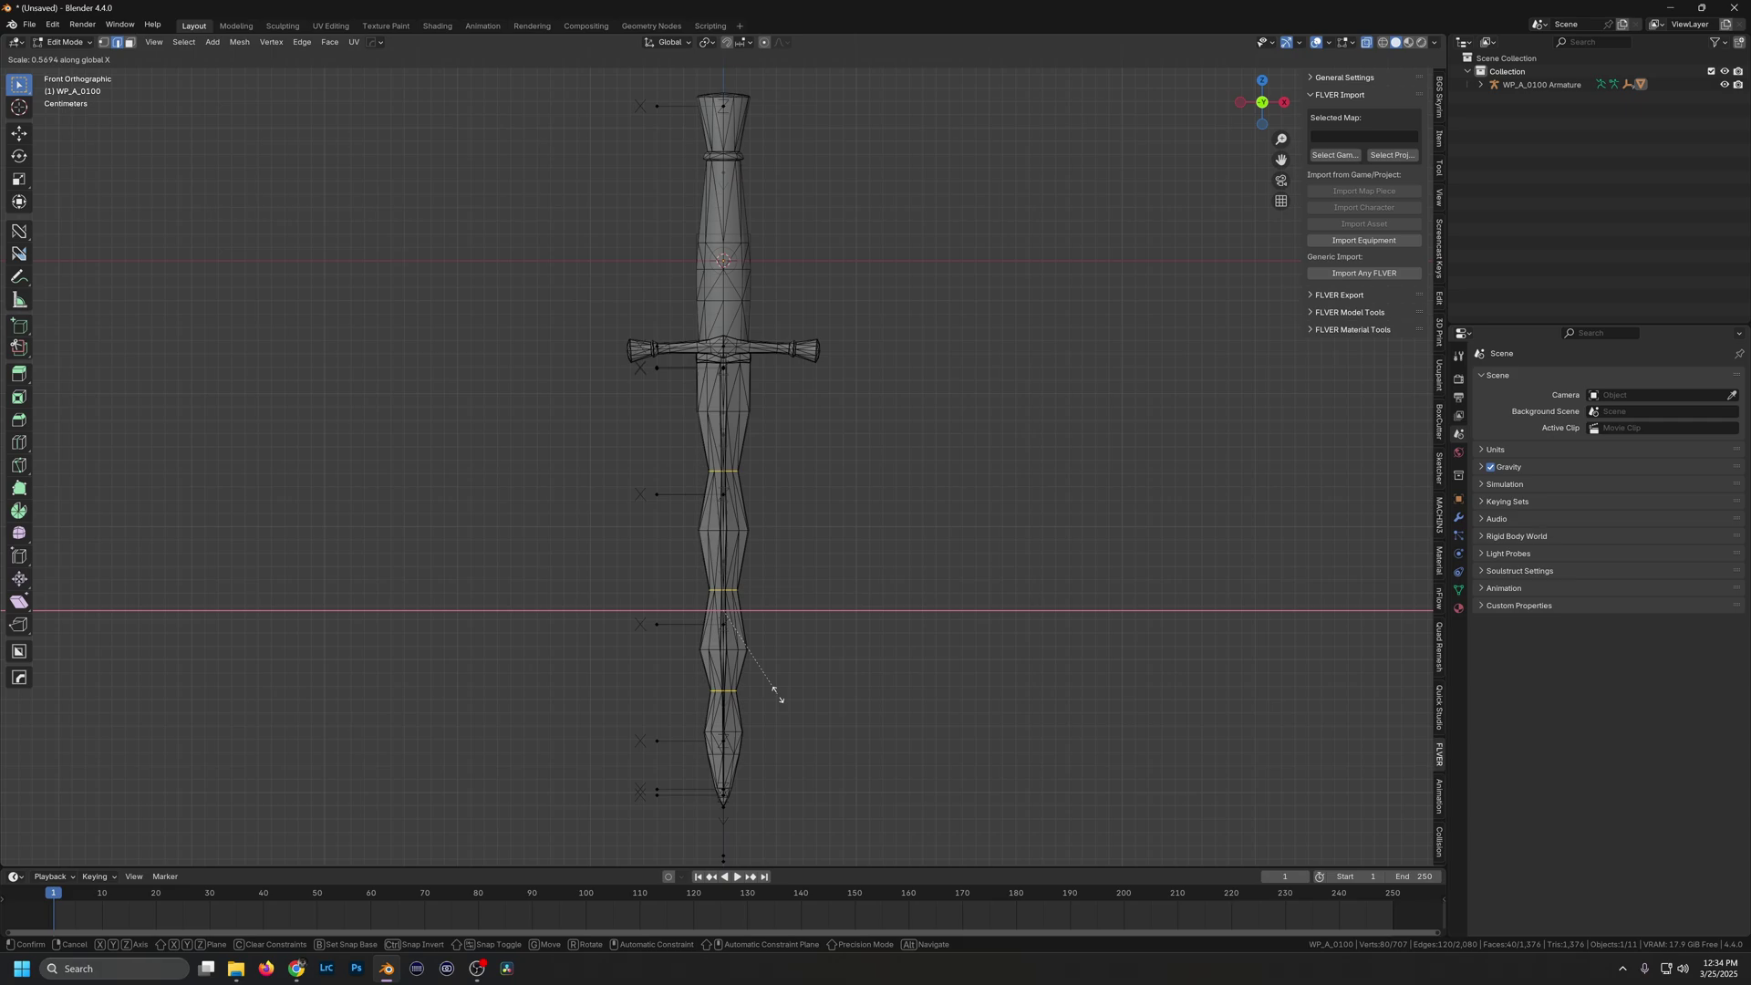
{"action": "left_click", "coordinate": [777, 694]}
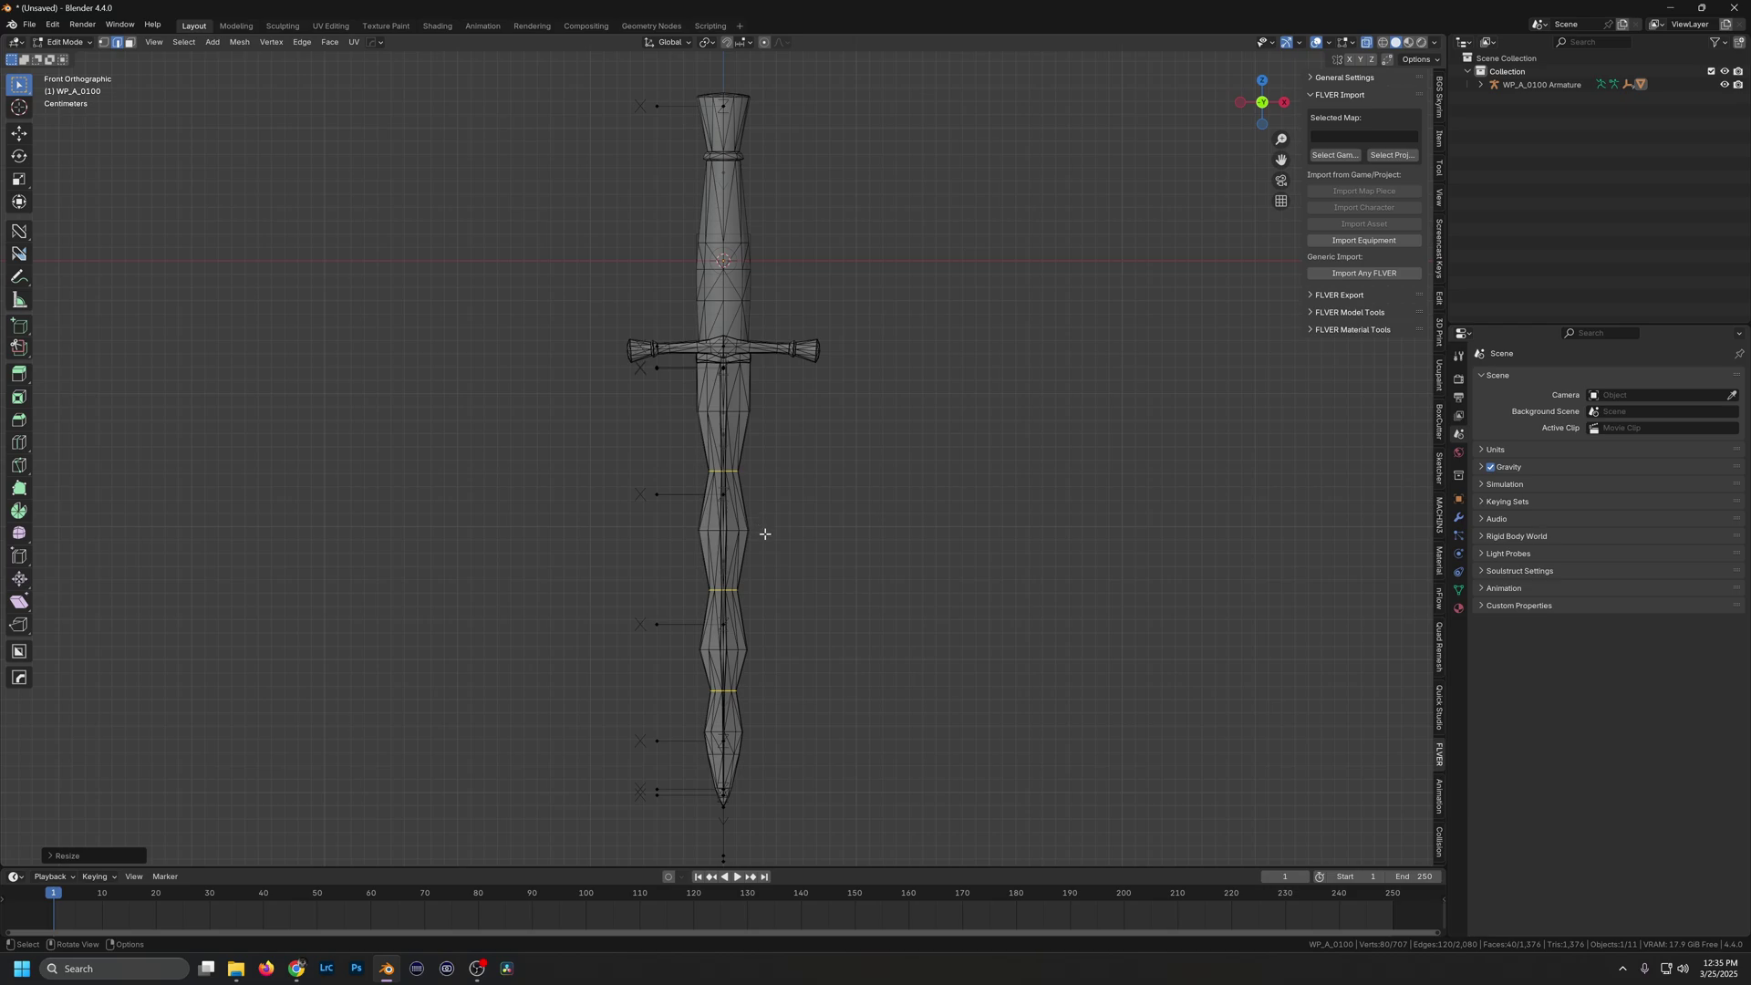
{"action": "scroll", "coordinate": [764, 534], "scroll_direction": "up", "scroll_amount": 2}
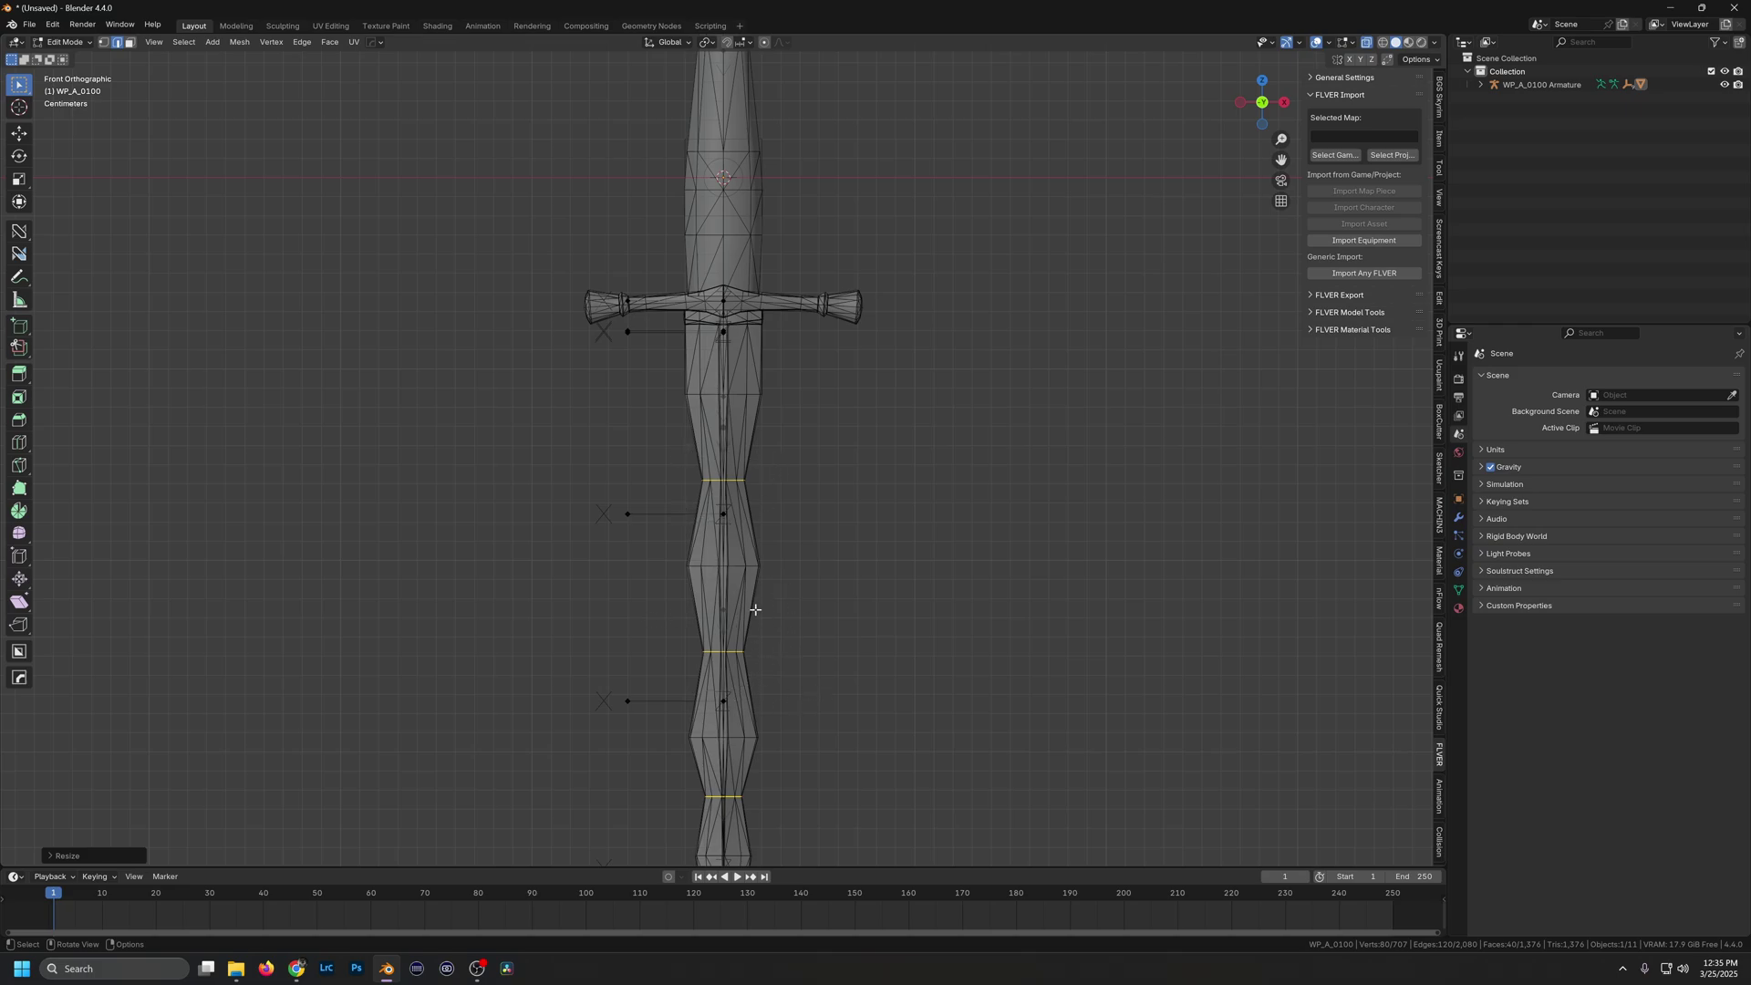
{"action": "scroll", "coordinate": [755, 609], "scroll_direction": "down", "scroll_amount": 2}
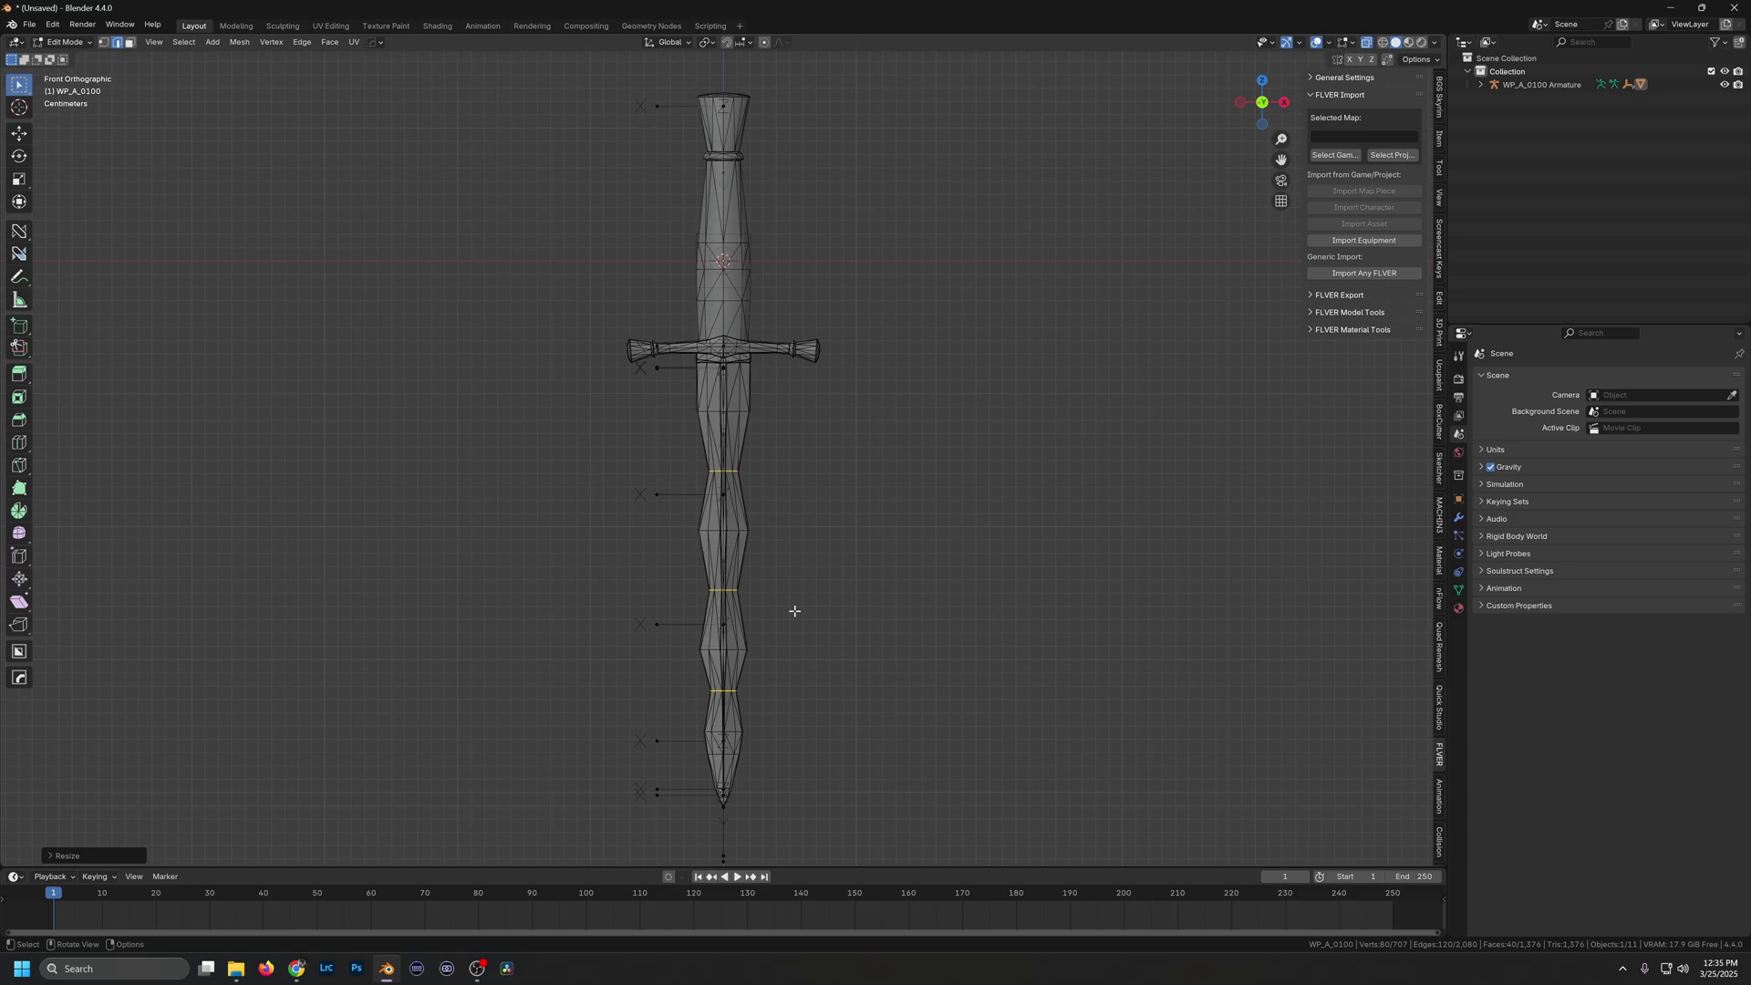
Return to Object Mode and view the wavy dagger in Material Preview from several angles.
{"action": "key", "text": "ctrl+Tab"}
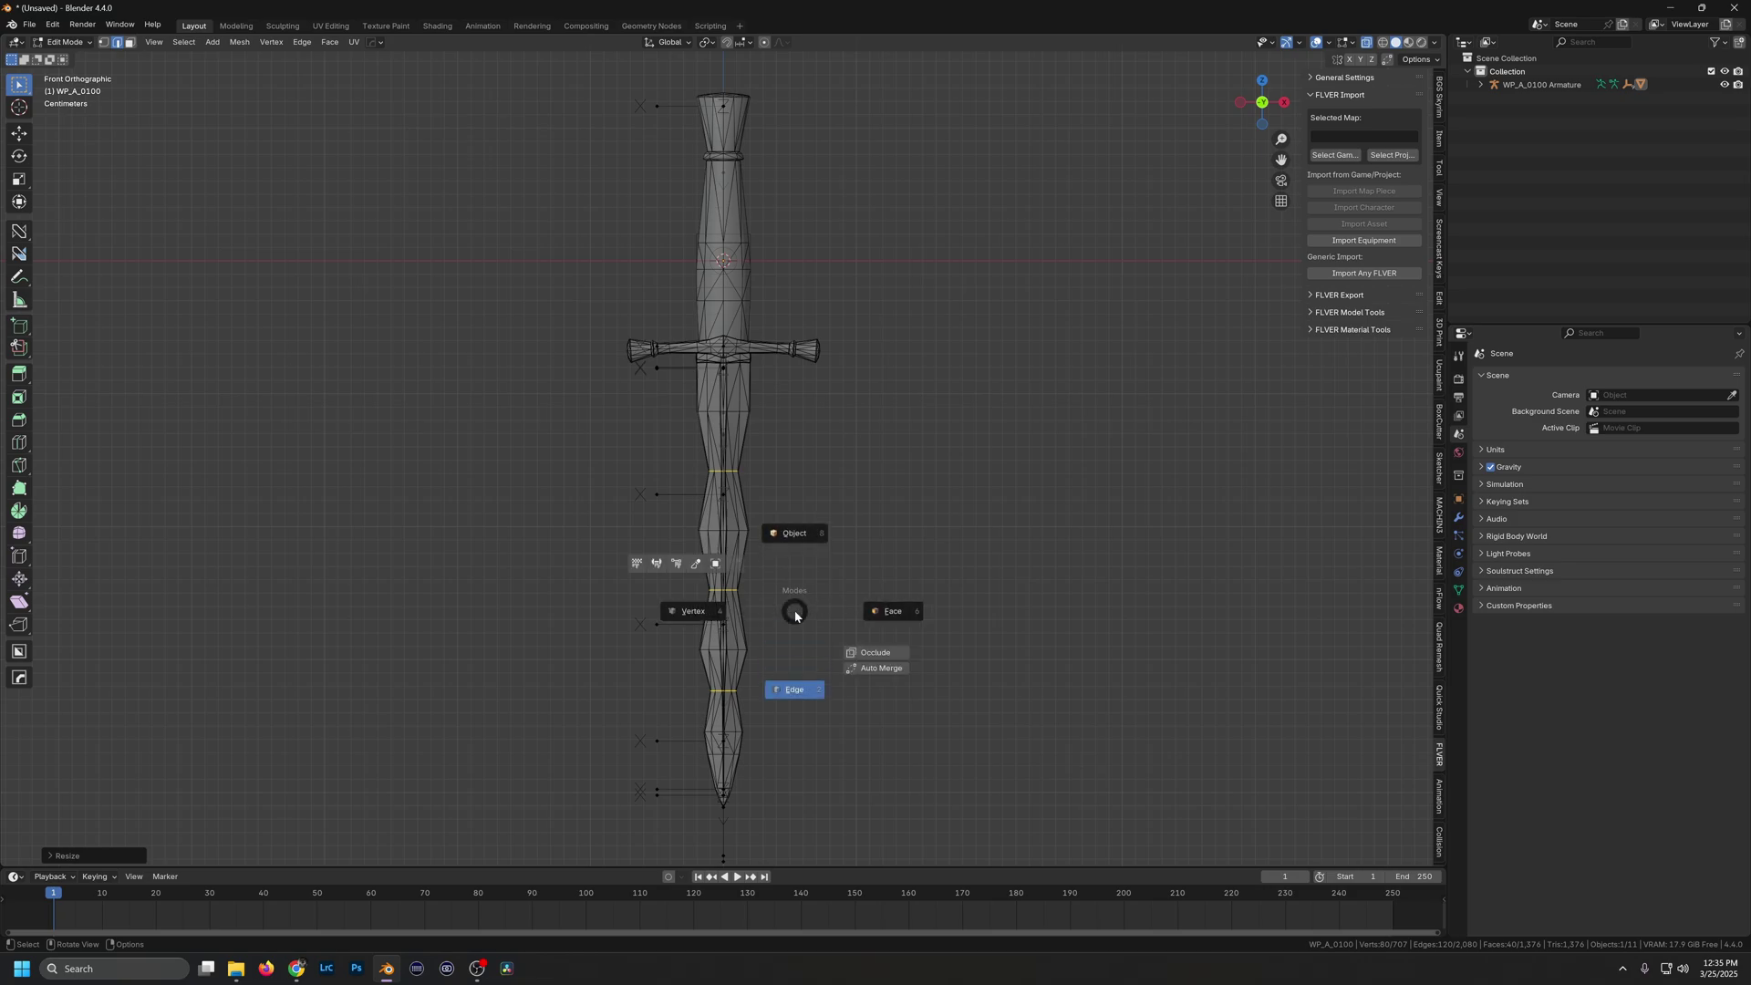
{"action": "left_click", "coordinate": [799, 539]}
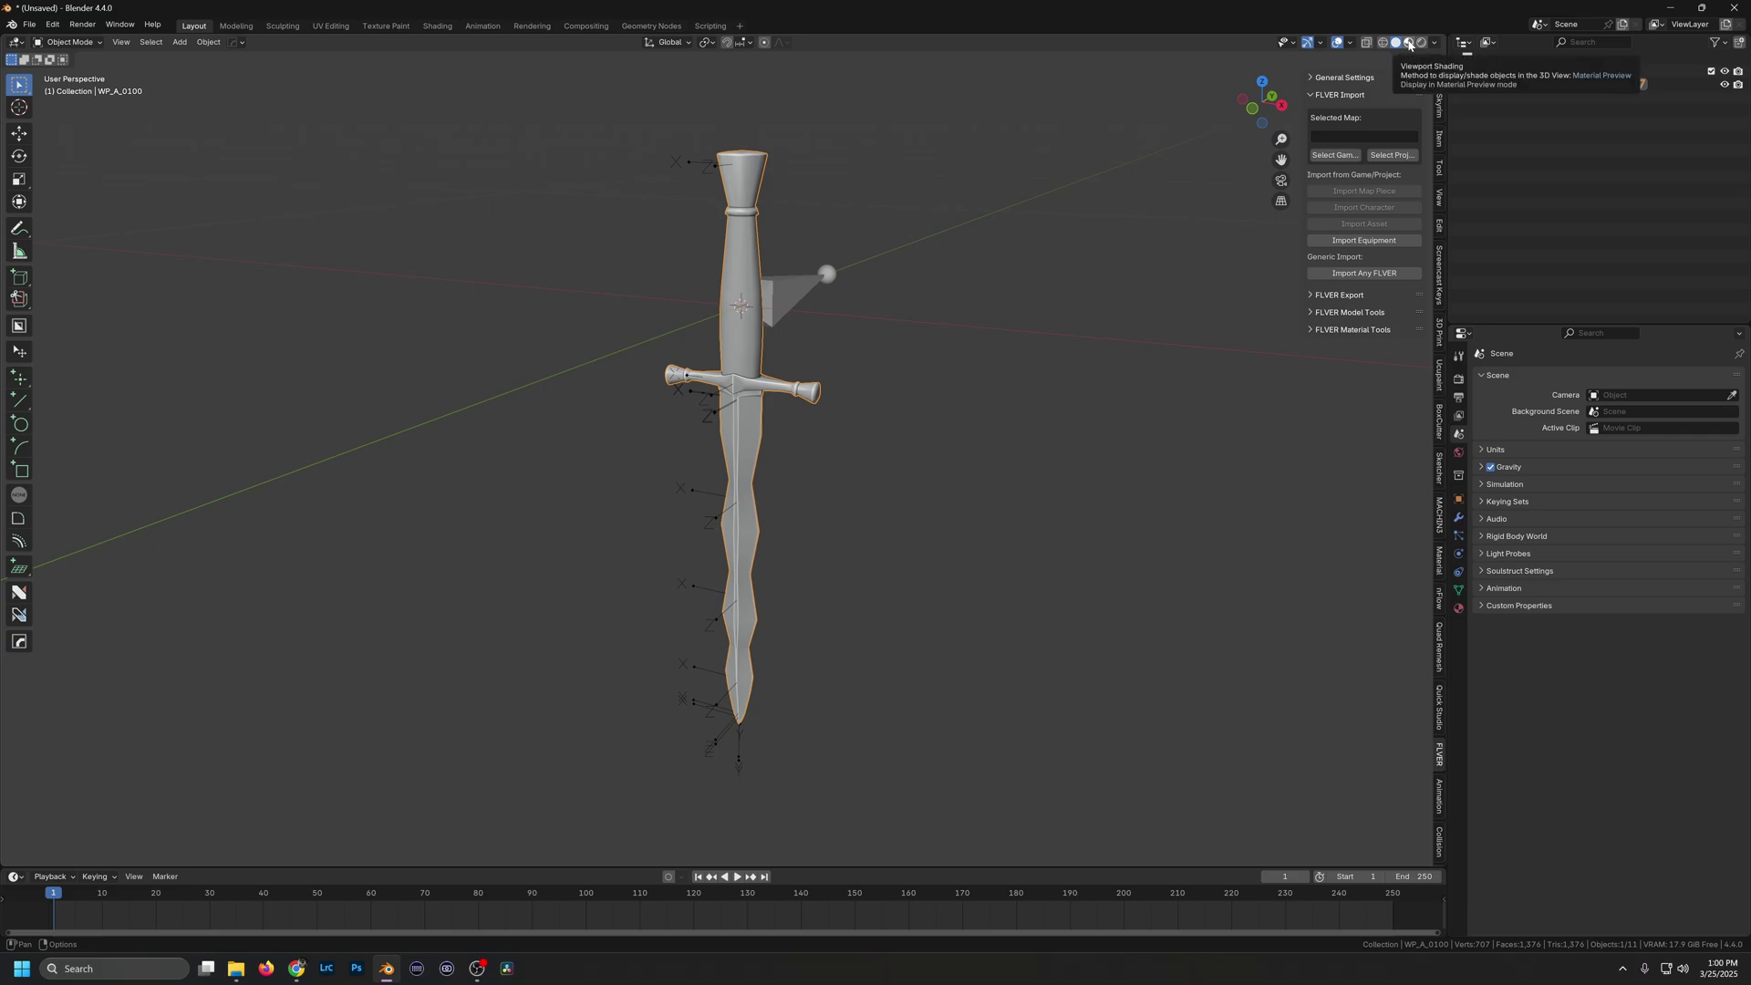
{"action": "left_click", "coordinate": [1405, 45]}
{"action": "mouse_move", "coordinate": [955, 434]}
{"action": "middle_mouse_down"}
{"action": "mouse_move", "coordinate": [970, 419]}
{"action": "mouse_move", "coordinate": [949, 453]}
{"action": "mouse_move", "coordinate": [927, 450]}
{"action": "mouse_move", "coordinate": [917, 424]}
{"action": "mouse_move", "coordinate": [949, 438]}
{"action": "middle_mouse_up"}
{"action": "scroll", "coordinate": [948, 449], "scroll_direction": "up", "scroll_amount": 5}
{"action": "scroll", "coordinate": [949, 437], "scroll_direction": "down", "scroll_amount": 2}
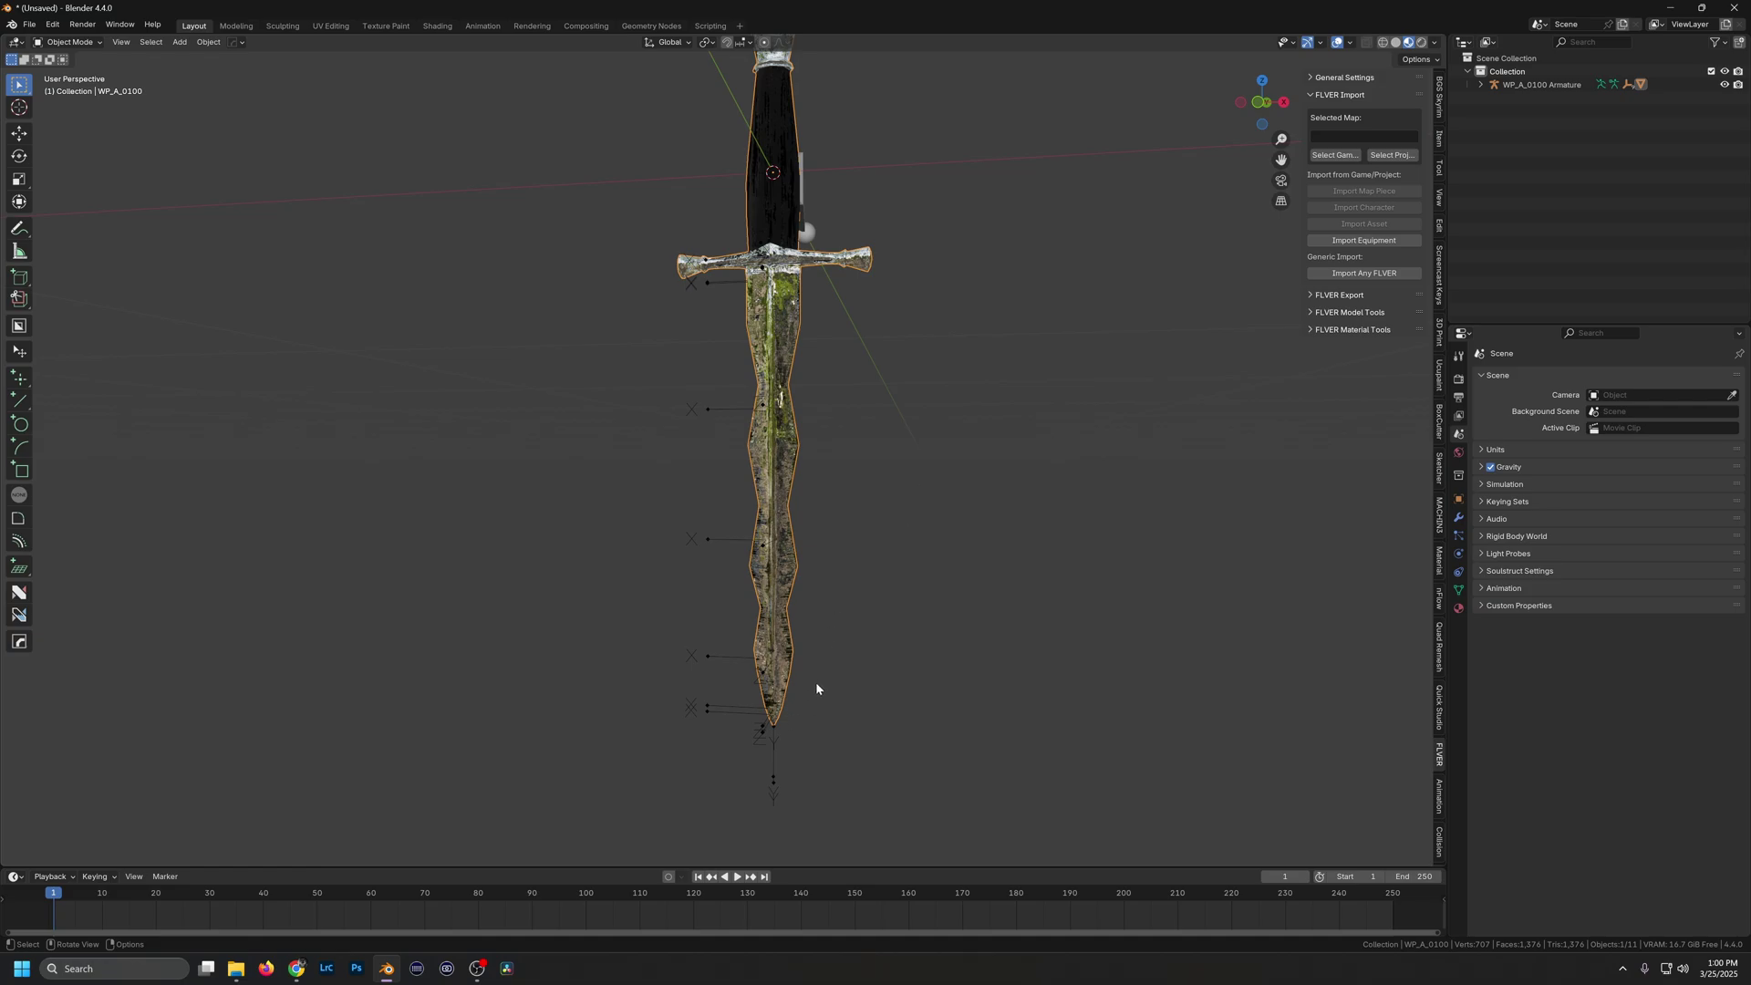
In Edit Mode, select the blade-tip vertices and start a vertical move, then cancel it so the tip stays in place.
{"action": "key", "text": "ctrl+Tab"}
{"action": "left_click", "coordinate": [717, 675]}
{"action": "left_click_drag", "start_coordinate": [722, 696], "coordinate": [771, 727]}
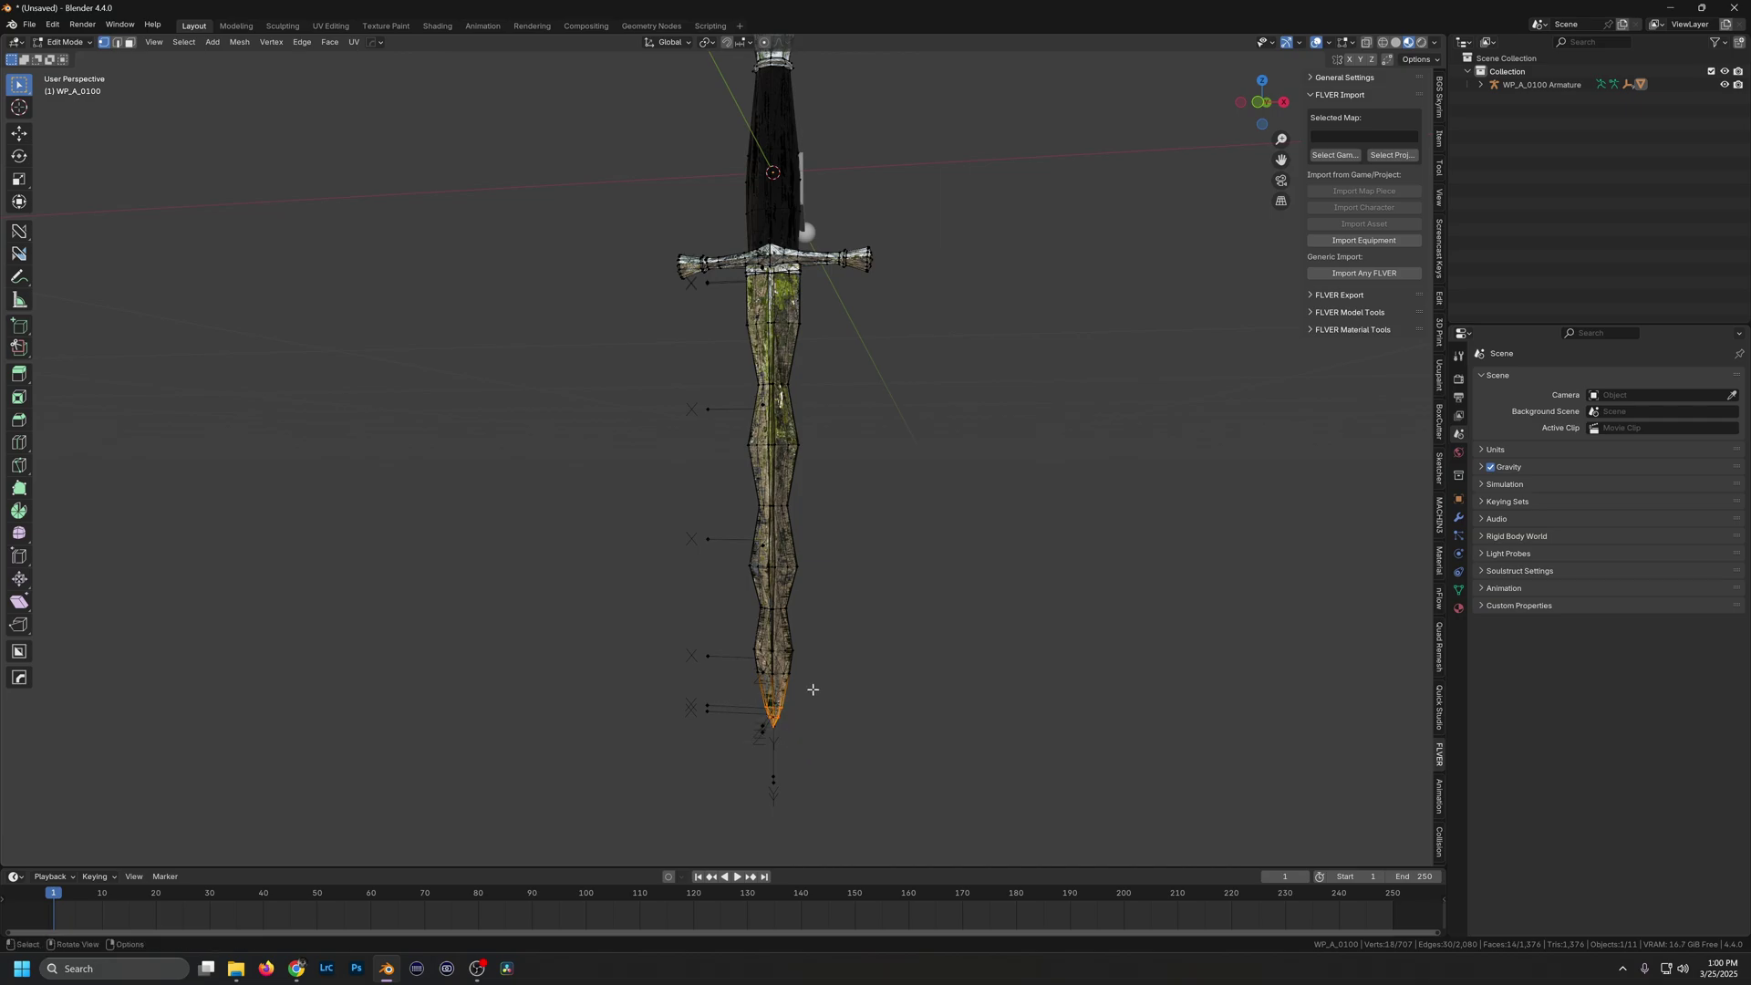
{"action": "key", "text": "g"}
{"action": "key", "text": "z"}
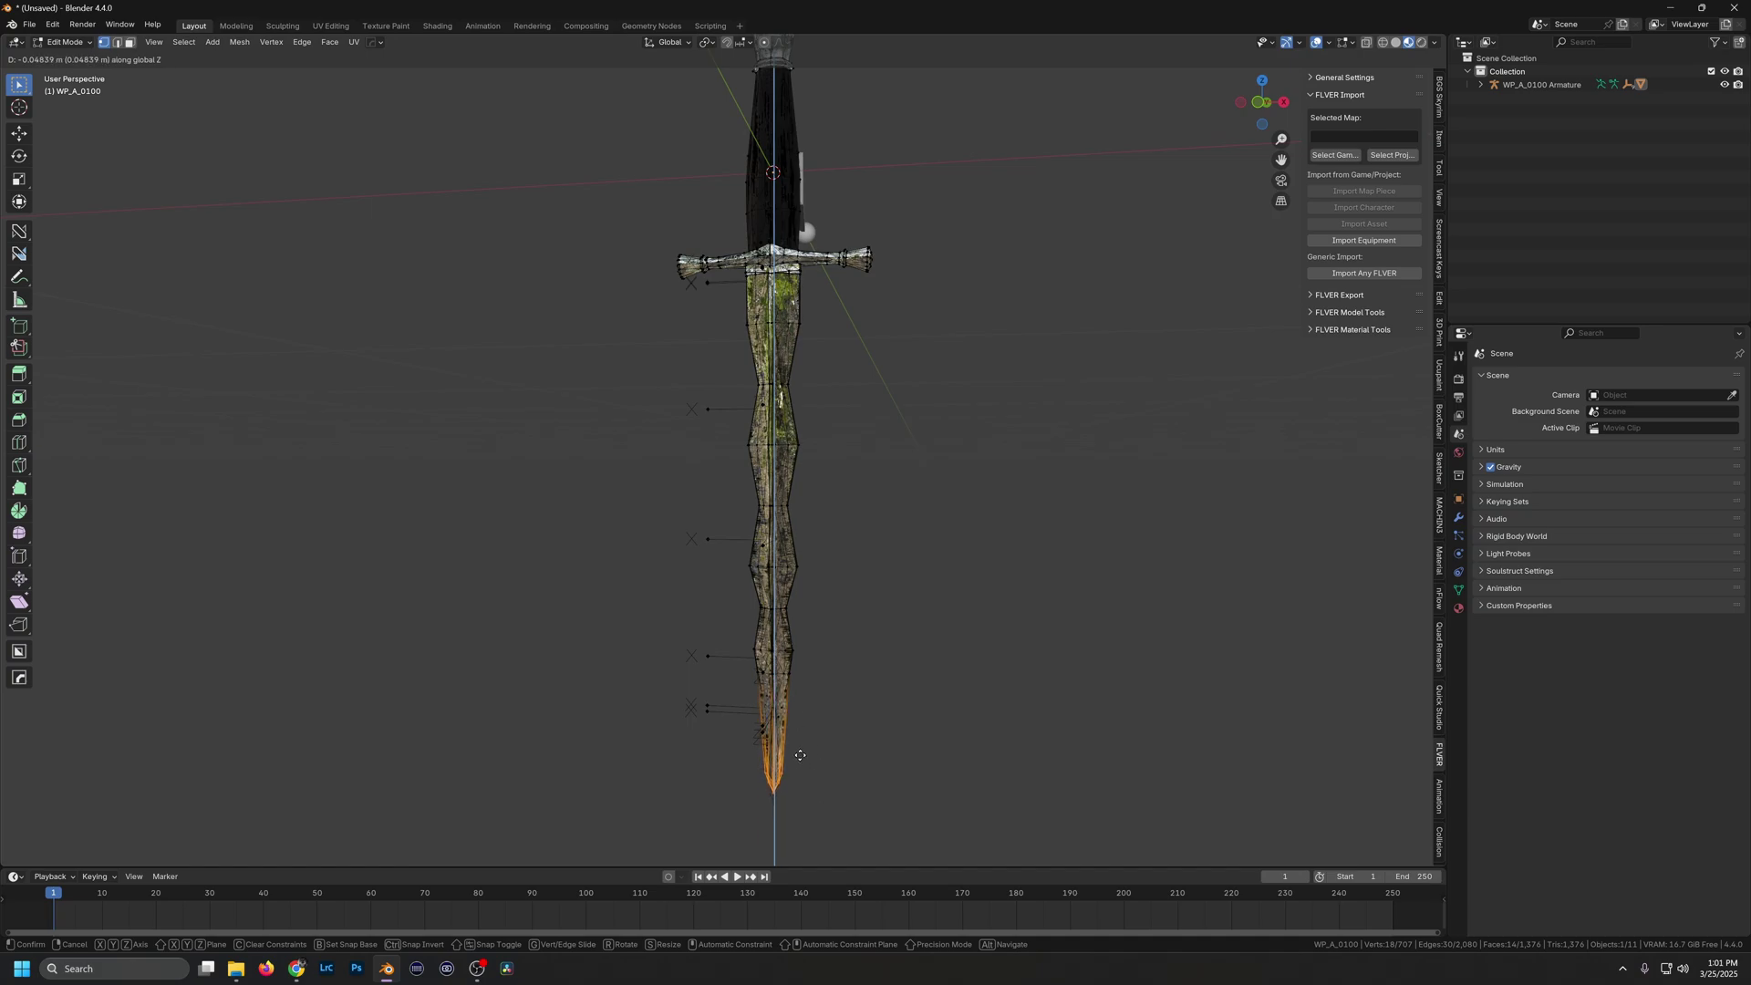
{"action": "key", "text": "Escape"}
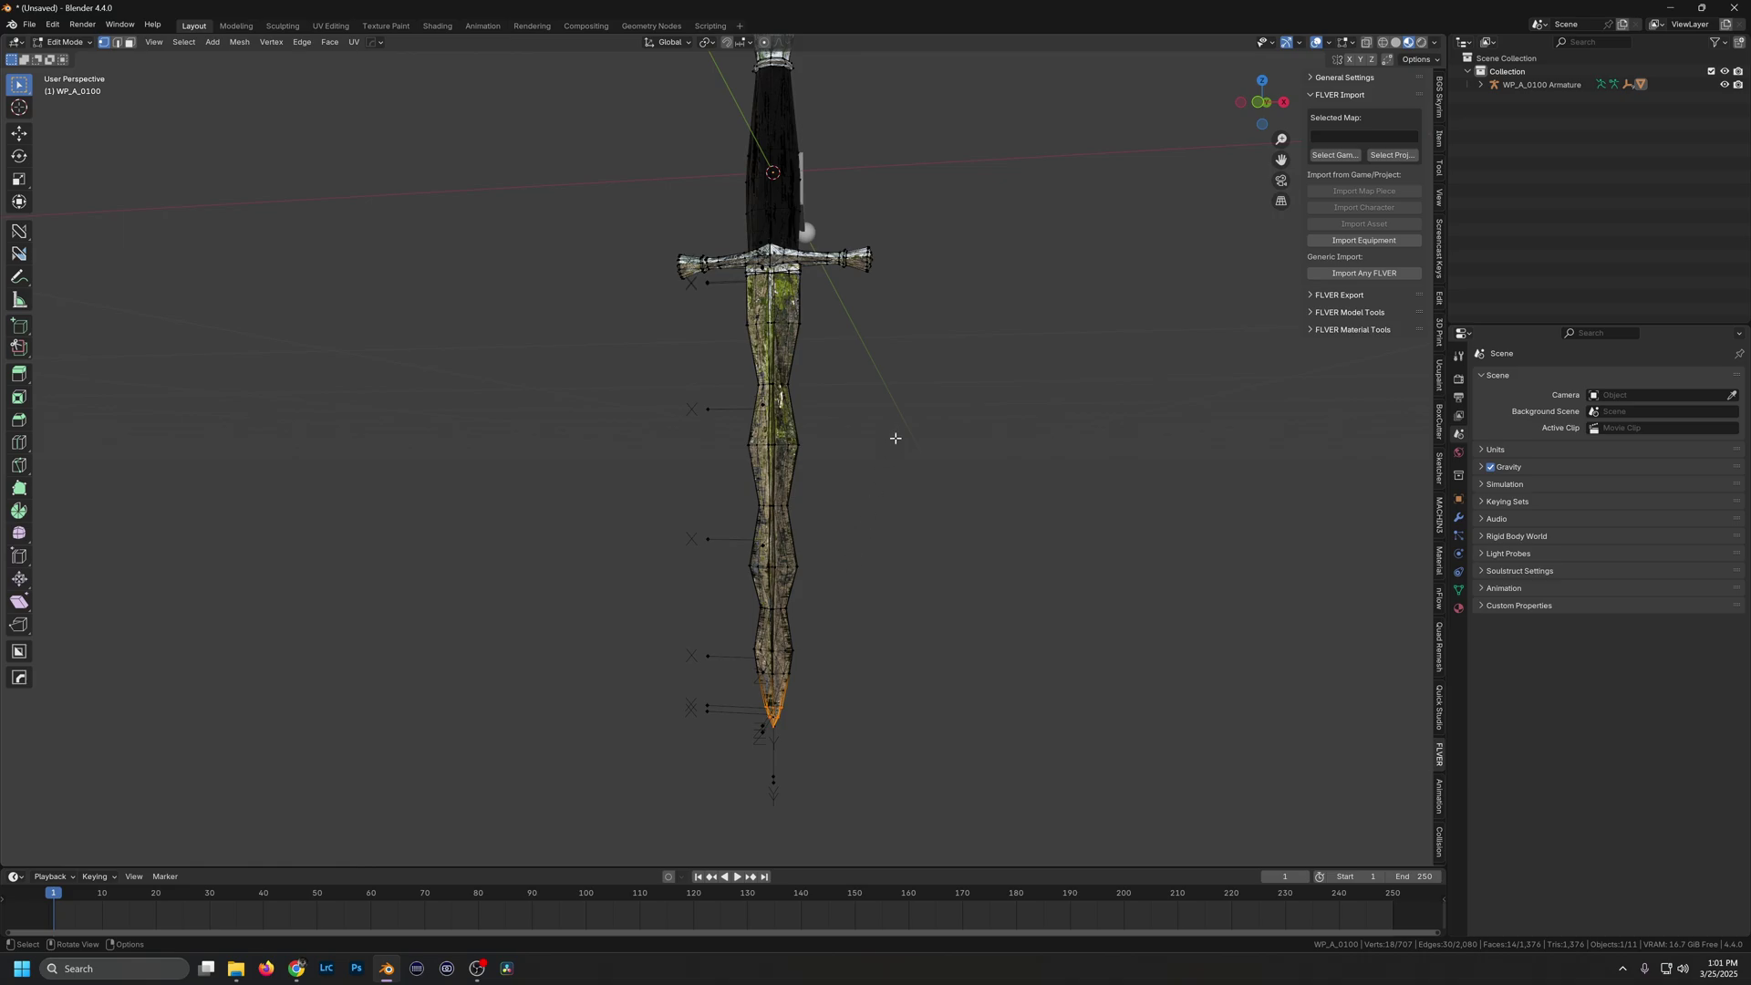
{"action": "mouse_move", "coordinate": [895, 434]}
{"action": "middle_mouse_down"}
{"action": "mouse_move", "coordinate": [813, 444]}
{"action": "mouse_move", "coordinate": [916, 445]}
{"action": "middle_mouse_up"}
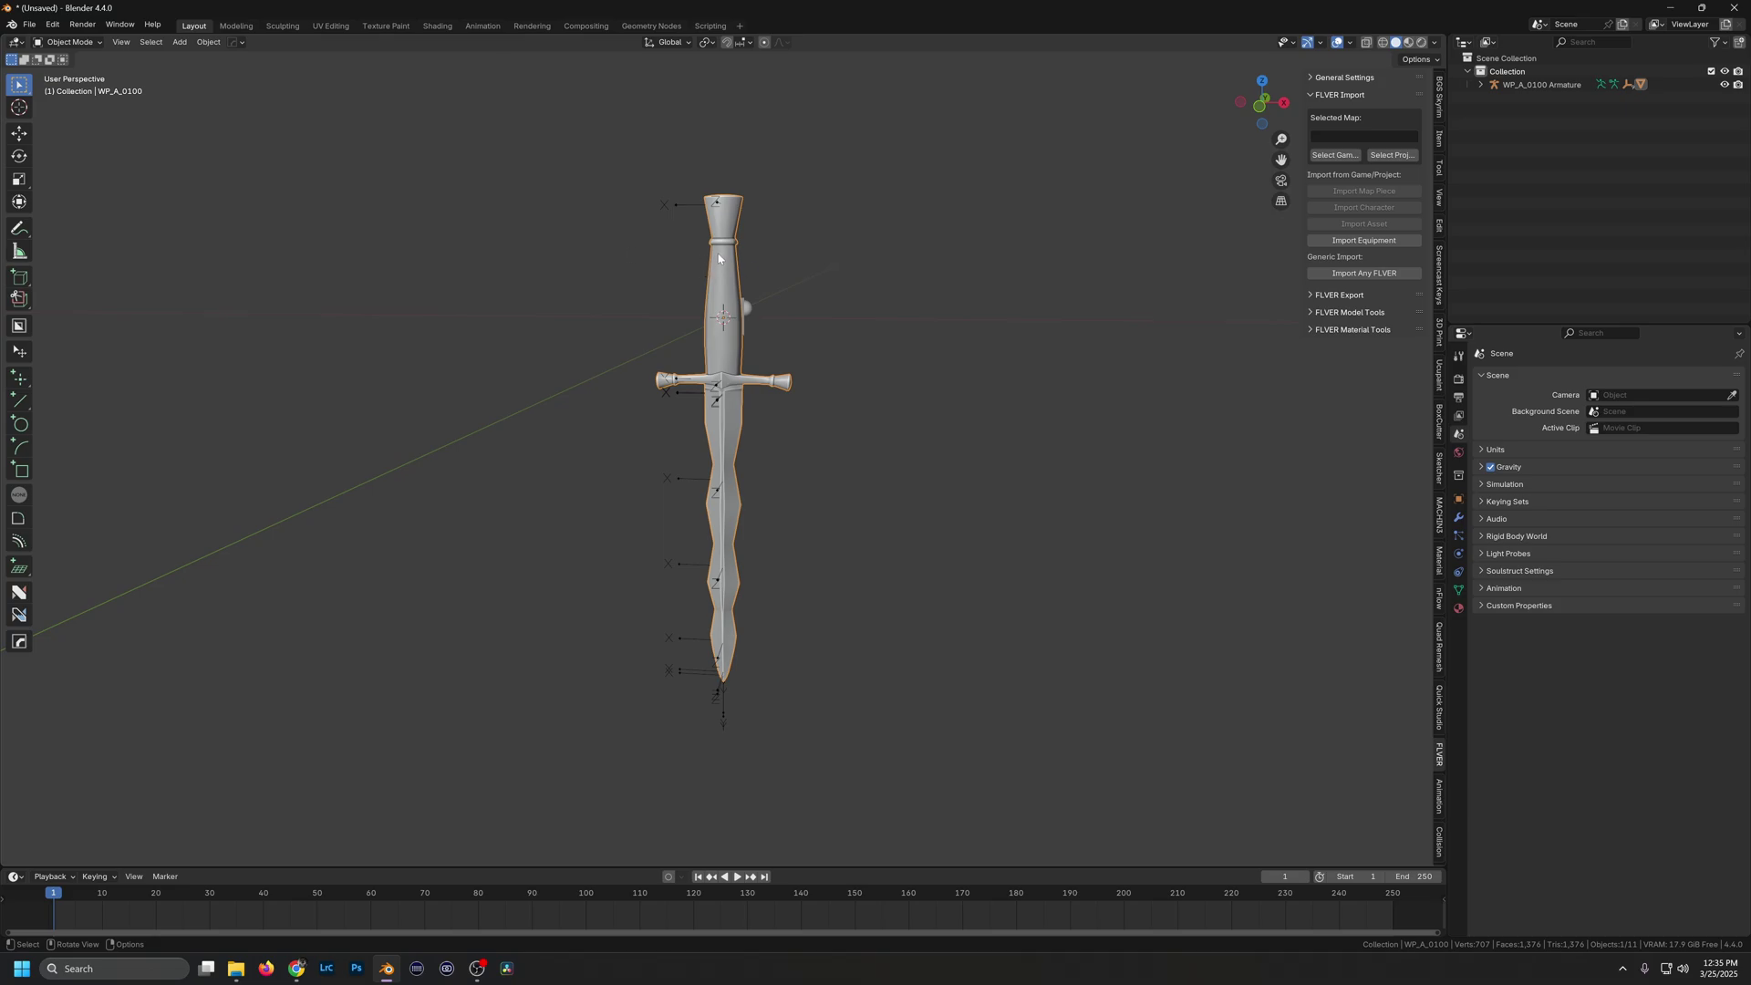
Export the wavy dagger via File > Export > FBX to the ER Model Swap bookmark as Untitled.fbx.
{"action": "left_click", "coordinate": [30, 25]}
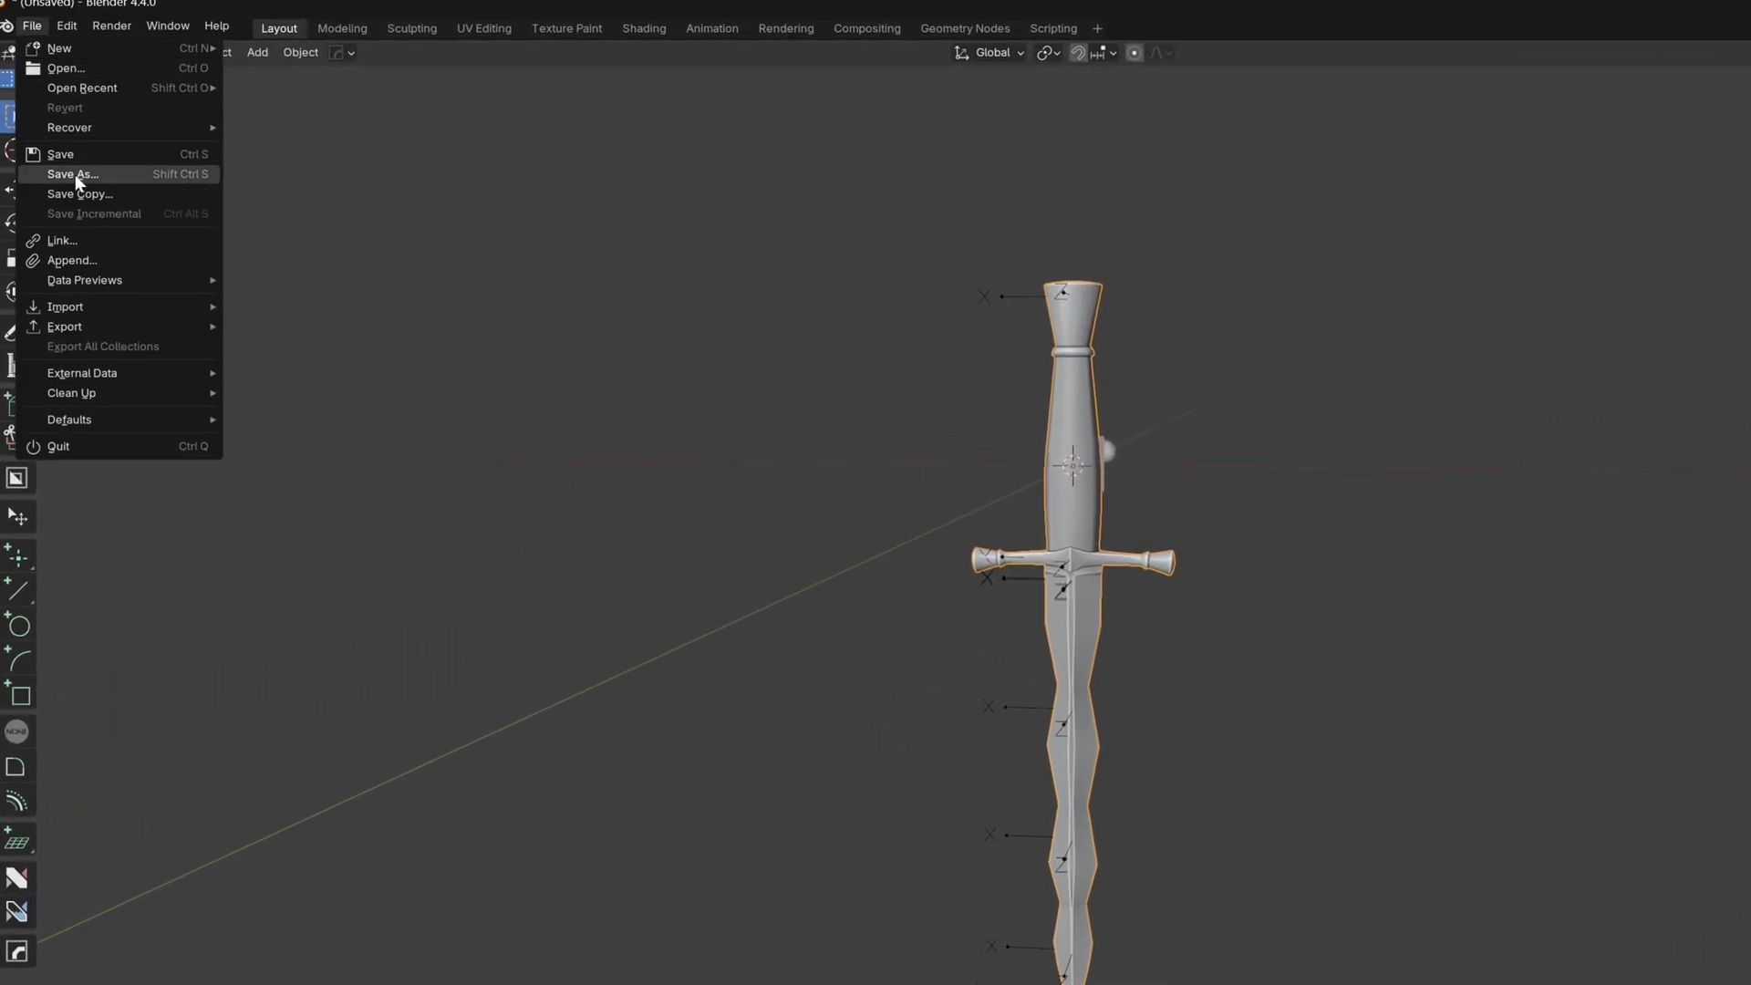
{"action": "mouse_move", "coordinate": [95, 326]}
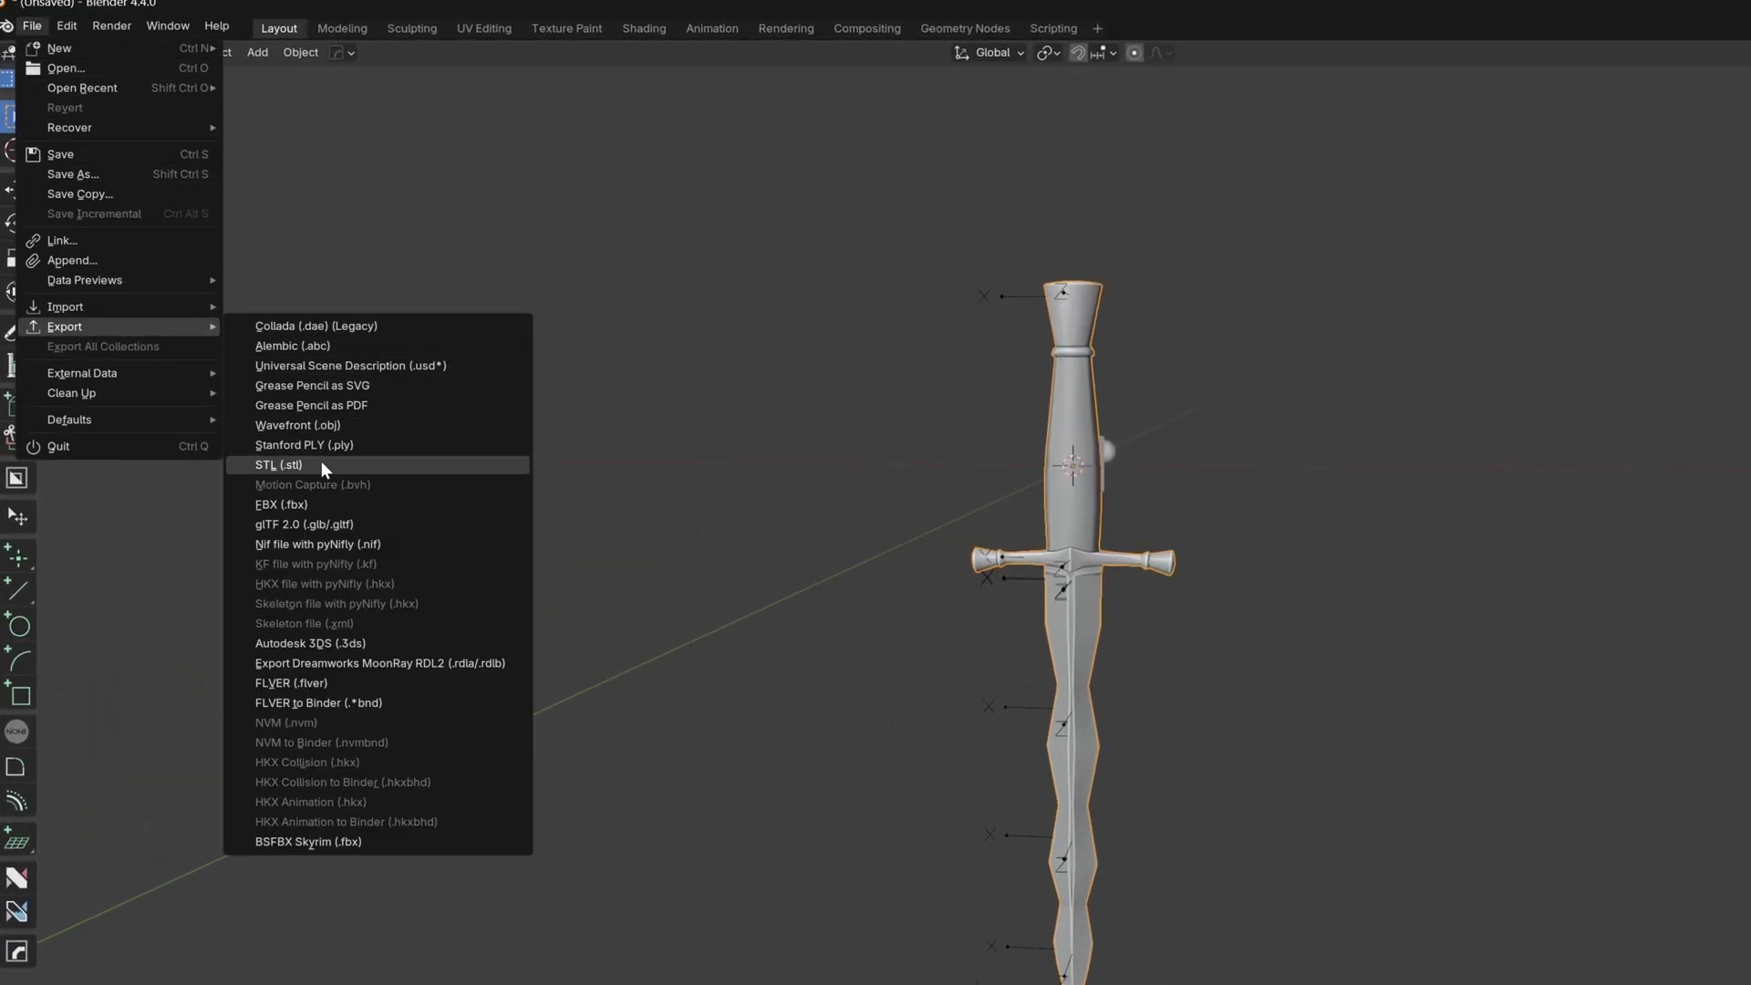
{"action": "left_click", "coordinate": [314, 507]}
{"action": "scroll", "coordinate": [839, 699], "scroll_direction": "down", "scroll_amount": 2}
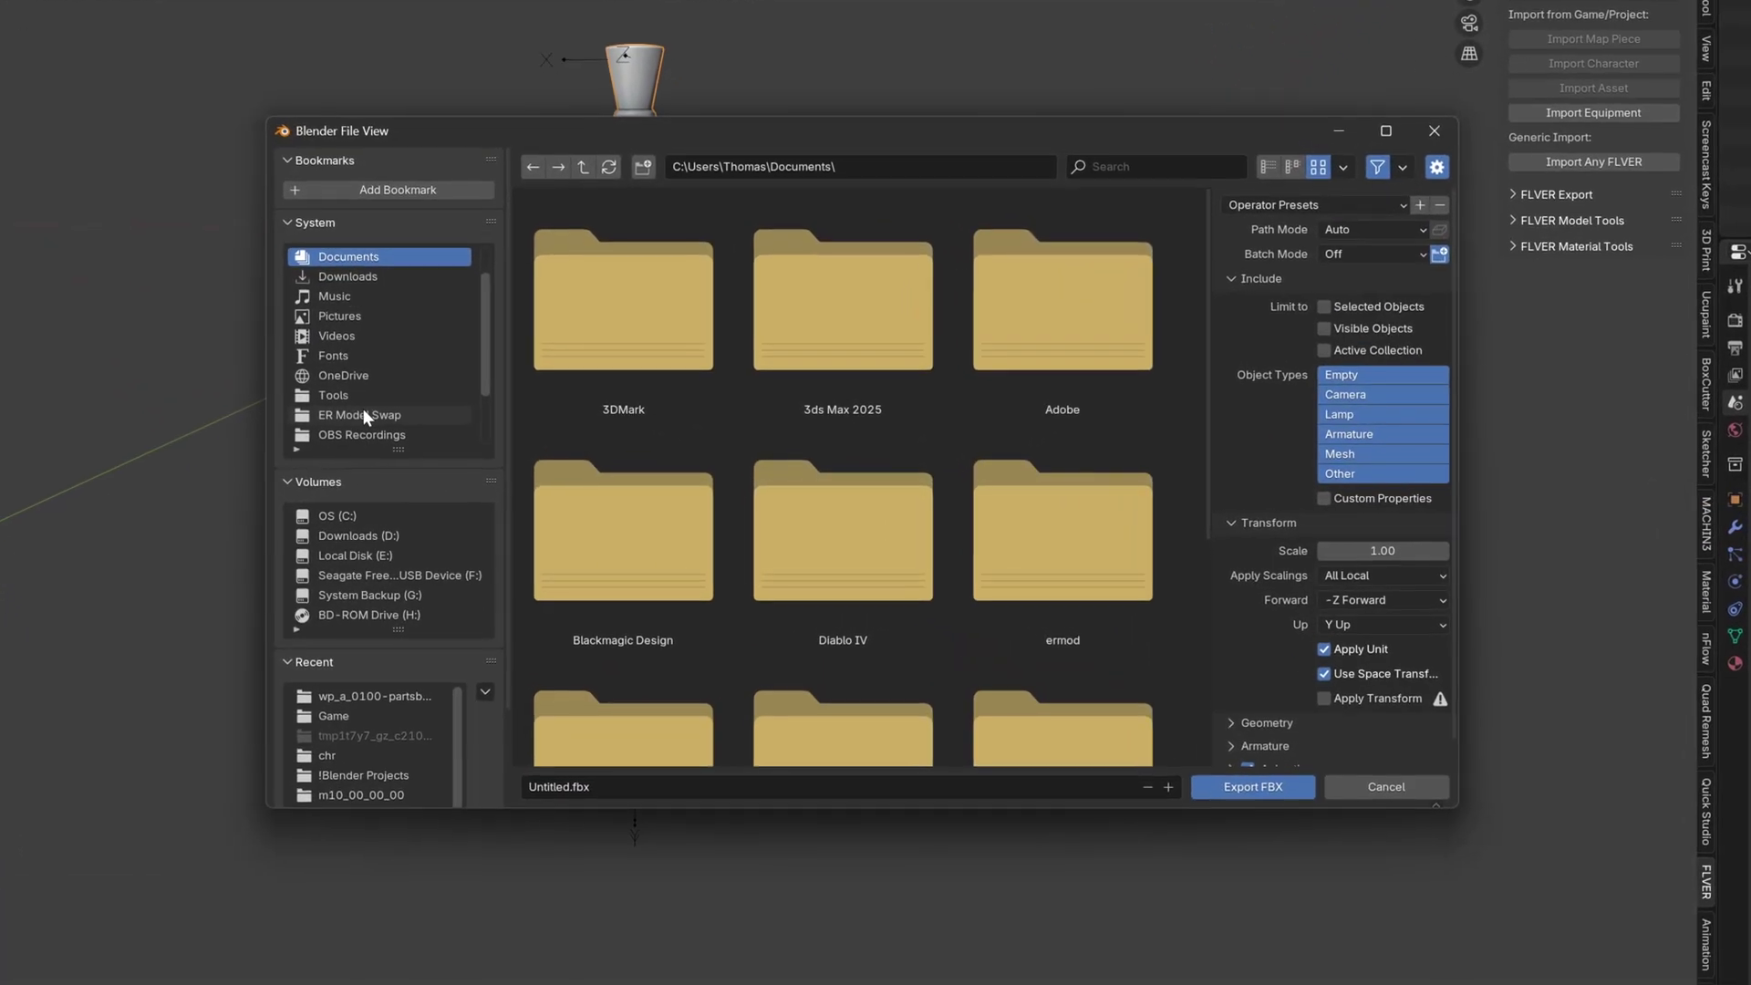
{"action": "left_click", "coordinate": [514, 437]}
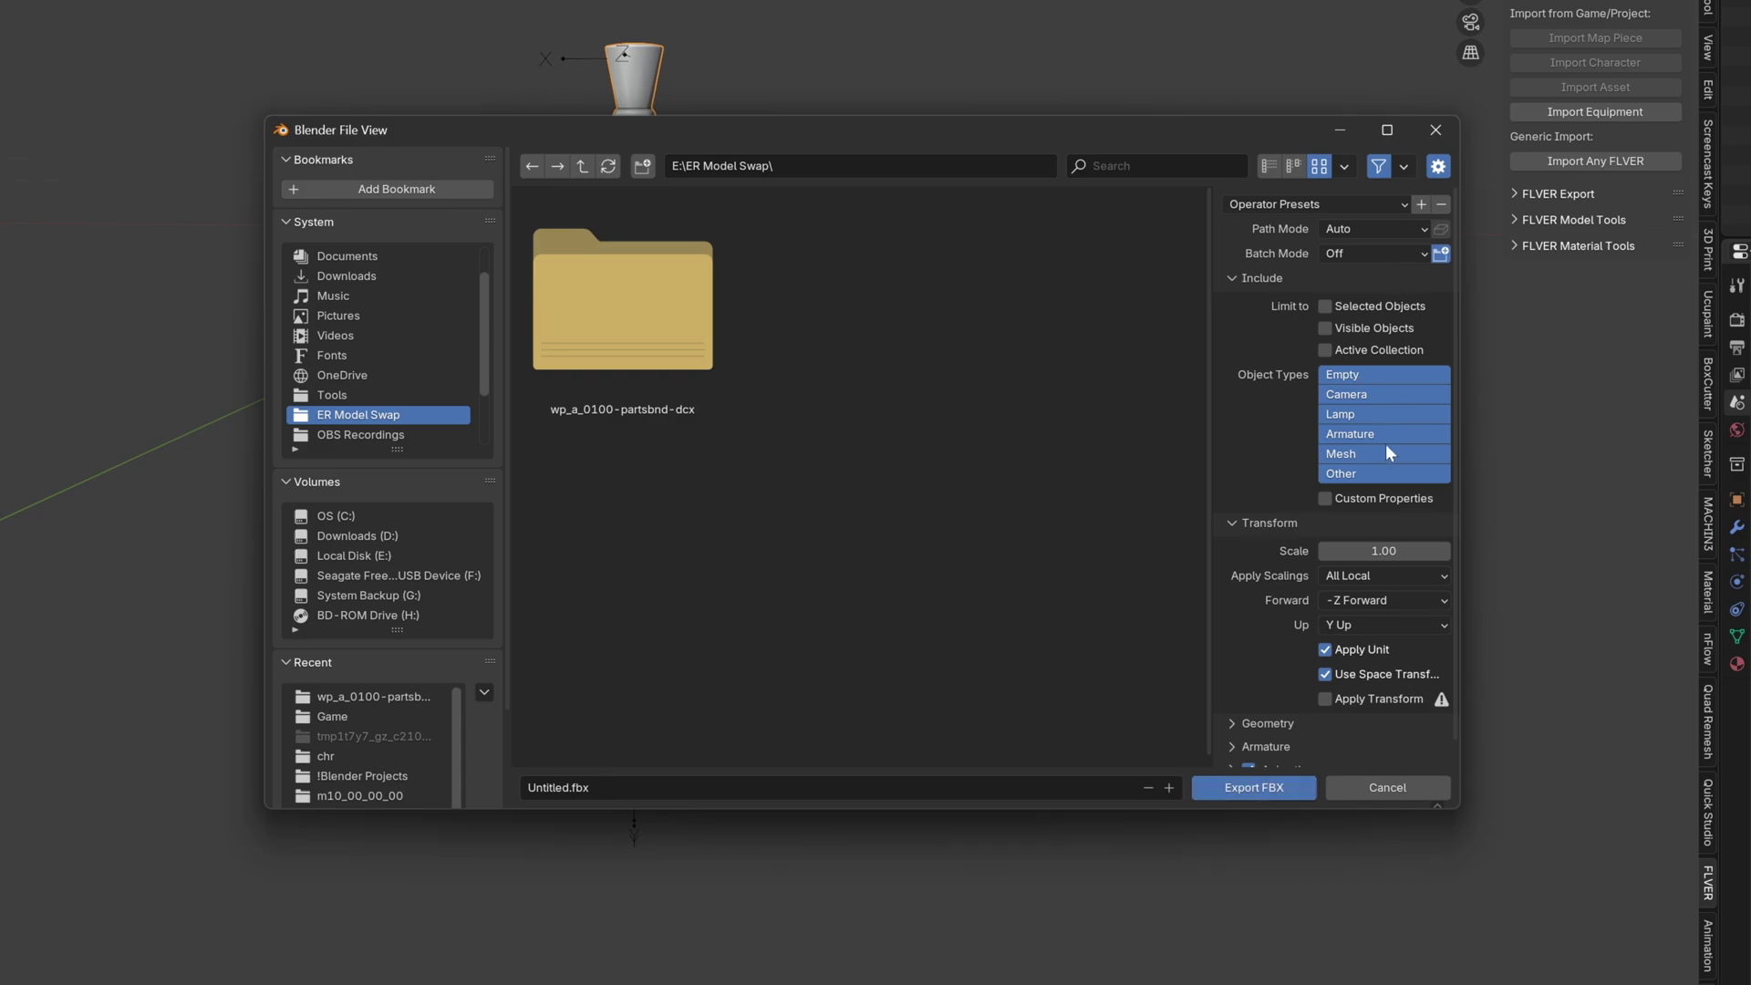
{"action": "left_click", "coordinate": [1257, 791]}
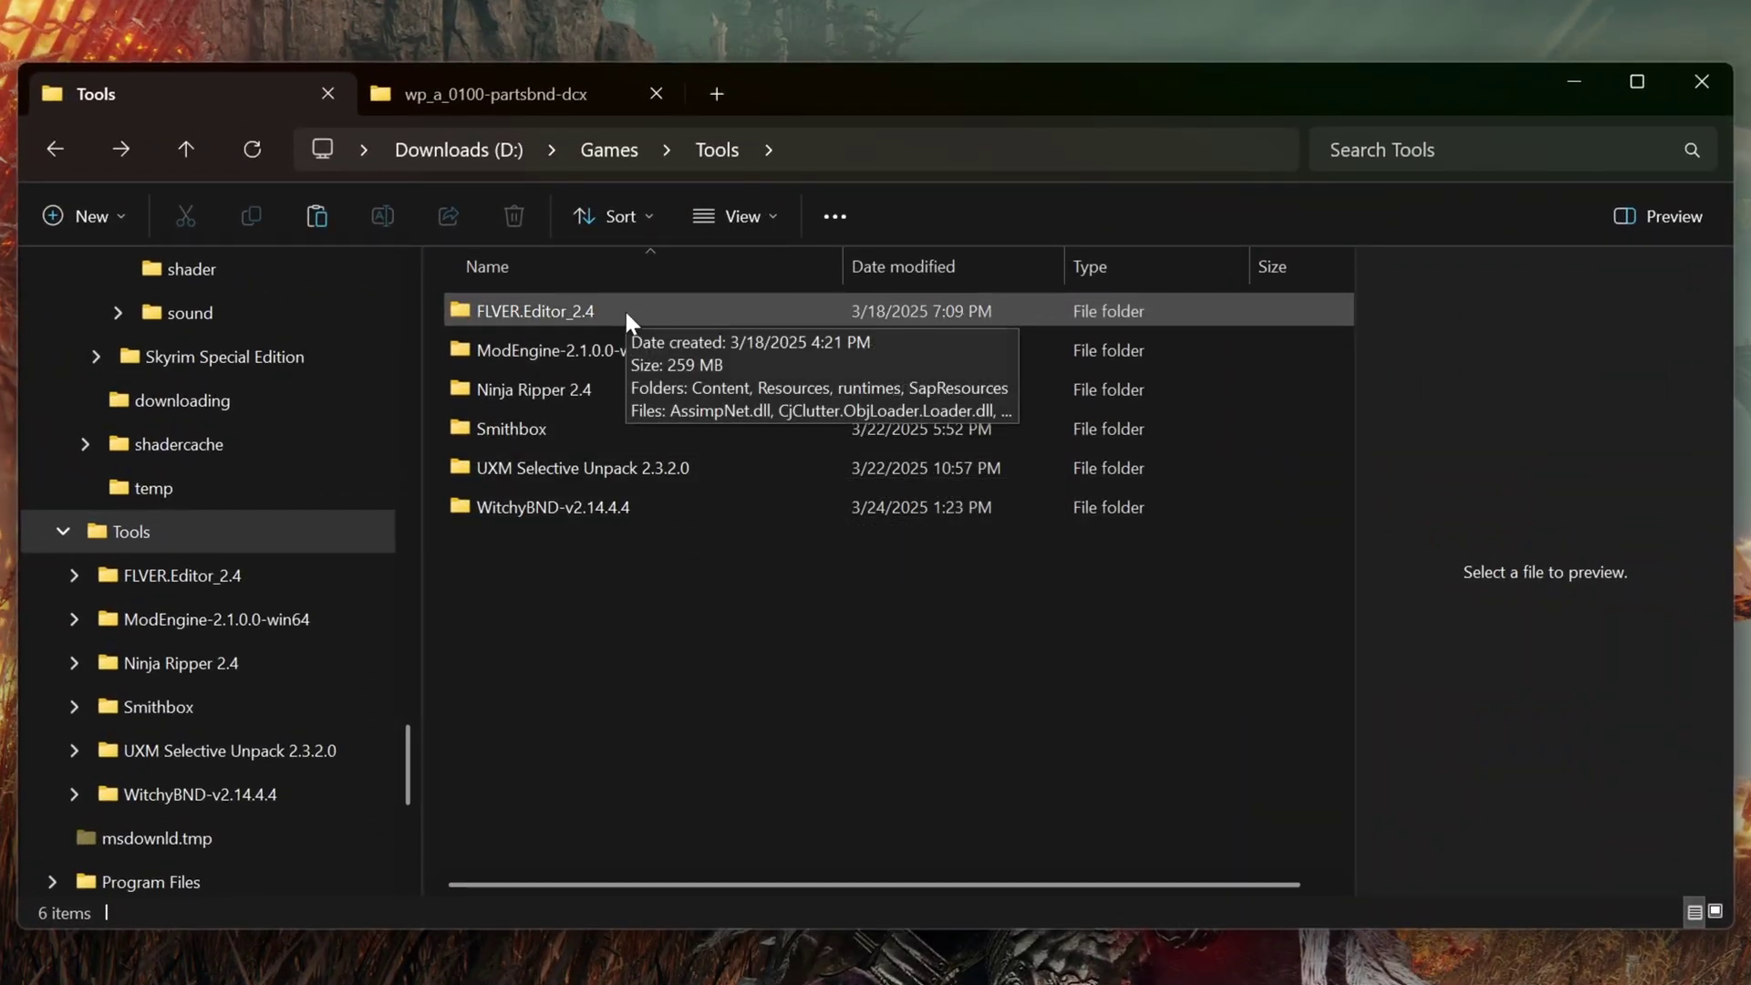
Cut WP_A_0100.flver from the wp_a_0100-partsbnd-dcx folder.
{"action": "left_click", "coordinate": [522, 91]}
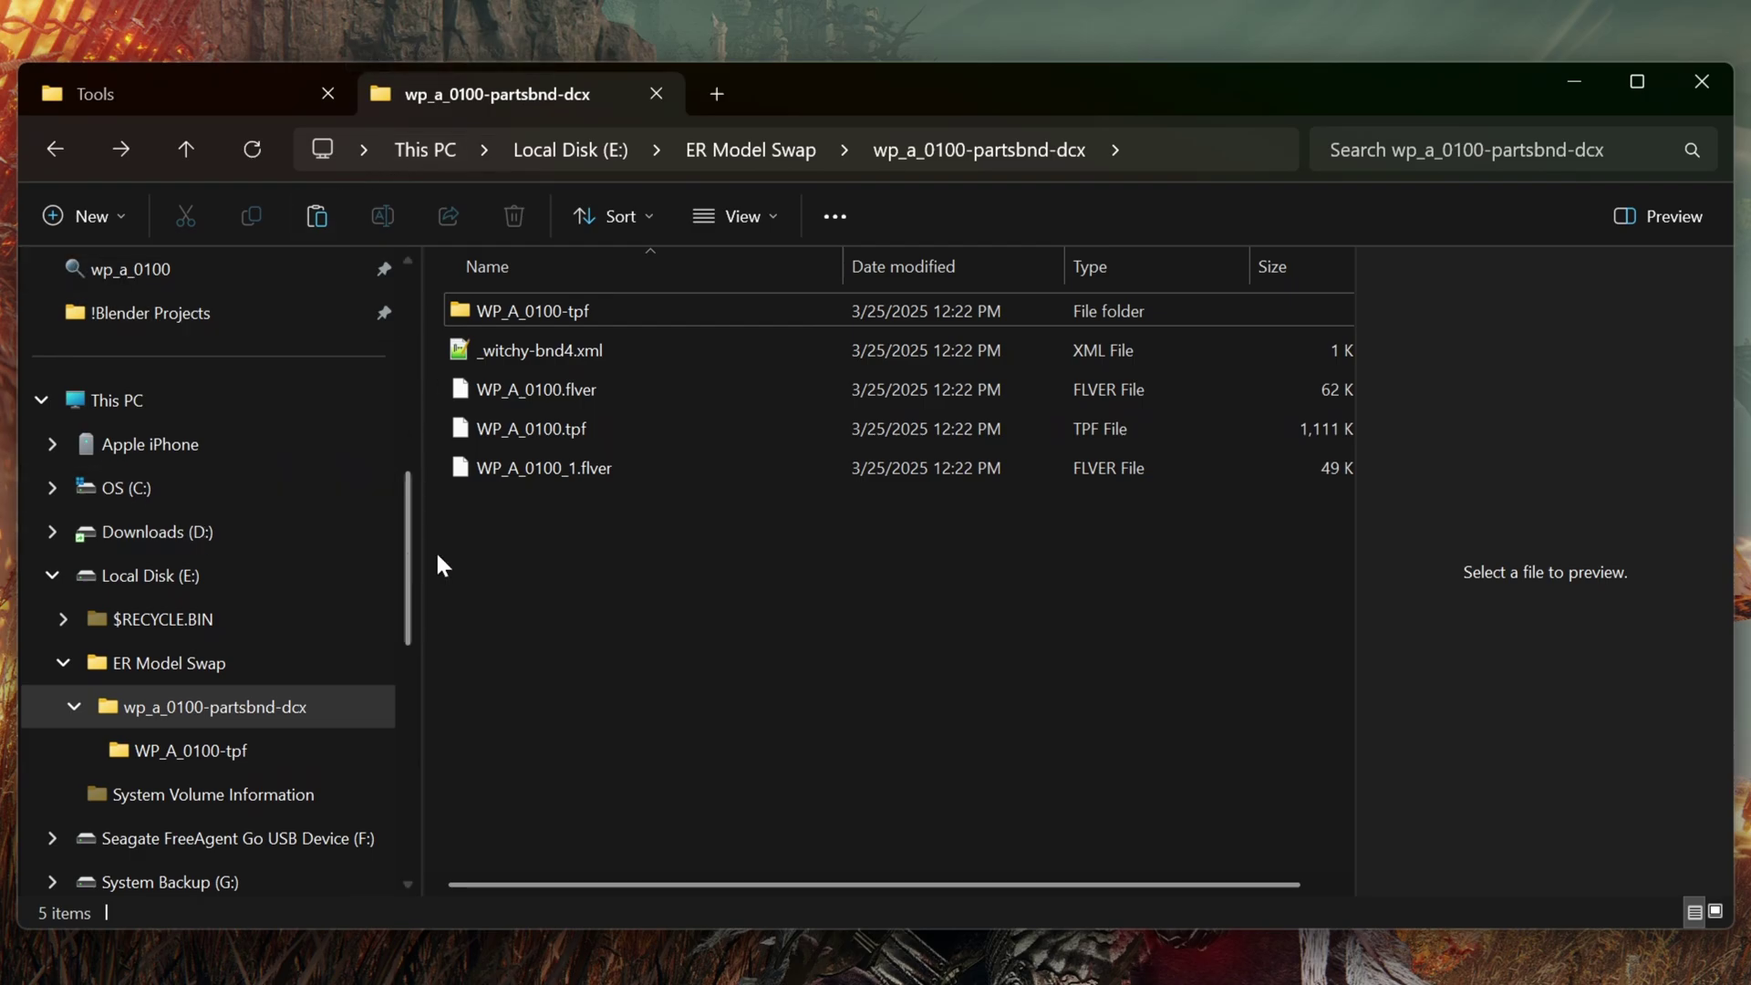
{"action": "left_click", "coordinate": [578, 392]}
{"action": "right_click", "coordinate": [582, 392]}
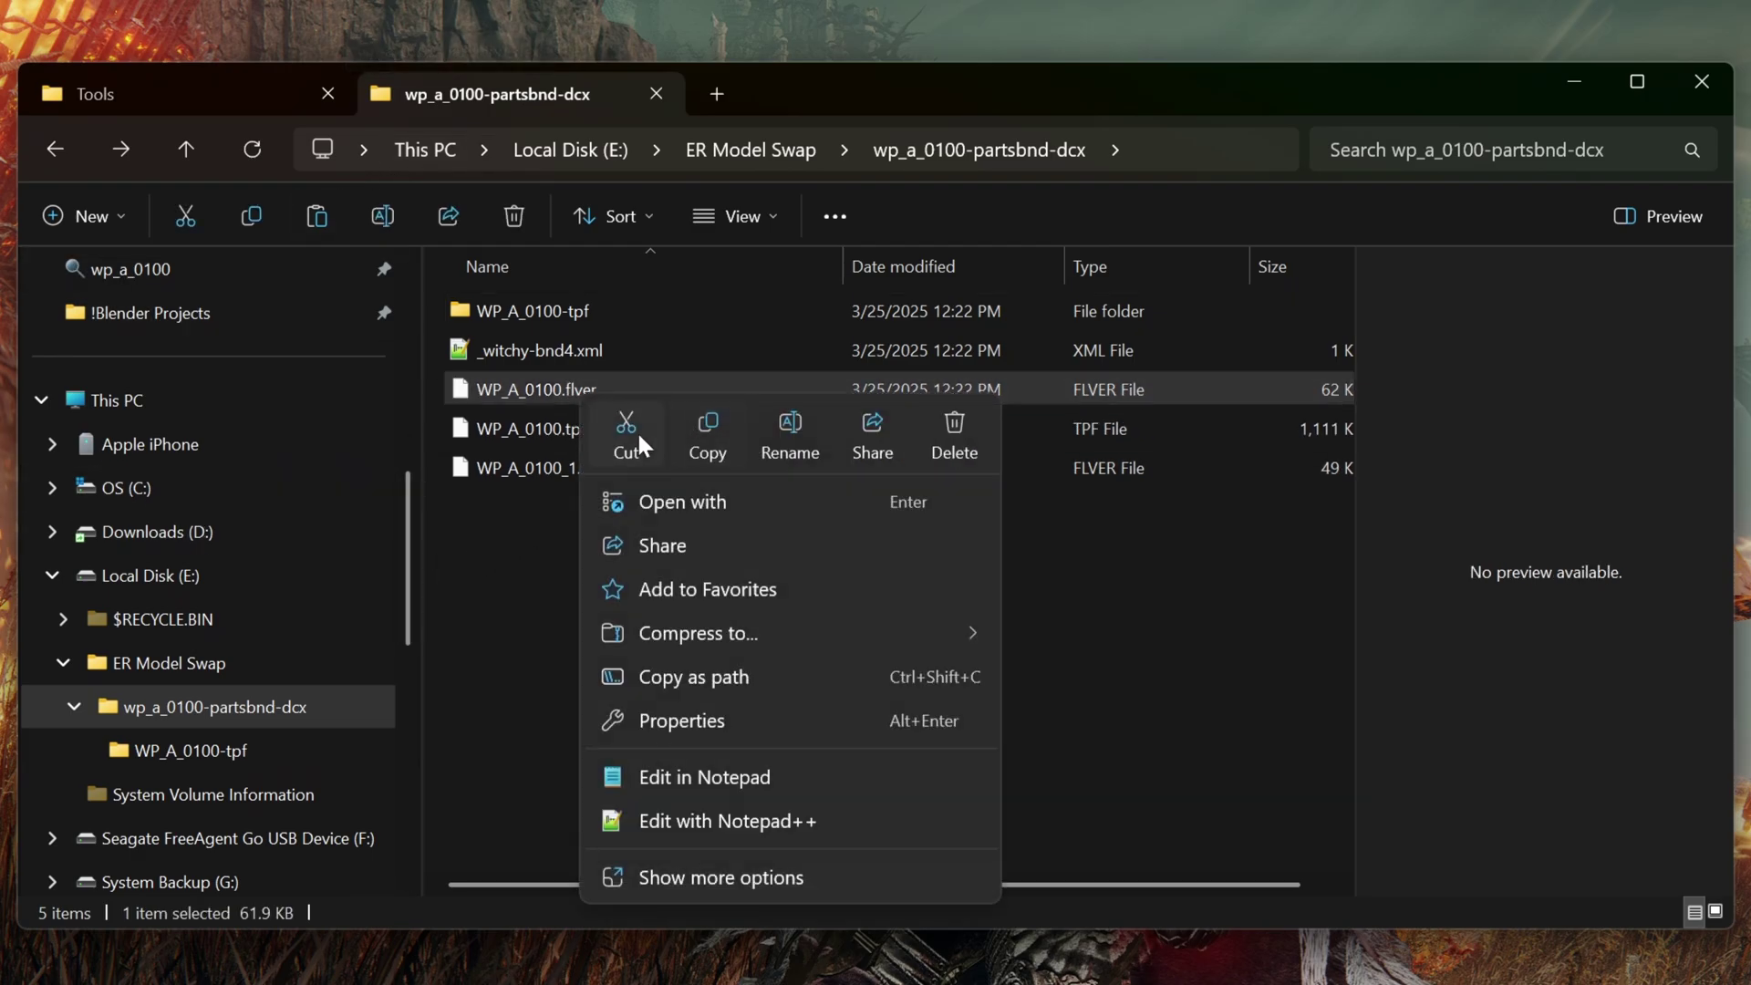
{"action": "left_click", "coordinate": [638, 445]}
{"action": "left_click", "coordinate": [693, 561]}
Paste WP_A_0100.flver into the parent ER Model Swap folder, then return to the Tools folder.
{"action": "key", "text": "alt+Up"}
{"action": "right_click", "coordinate": [653, 552]}
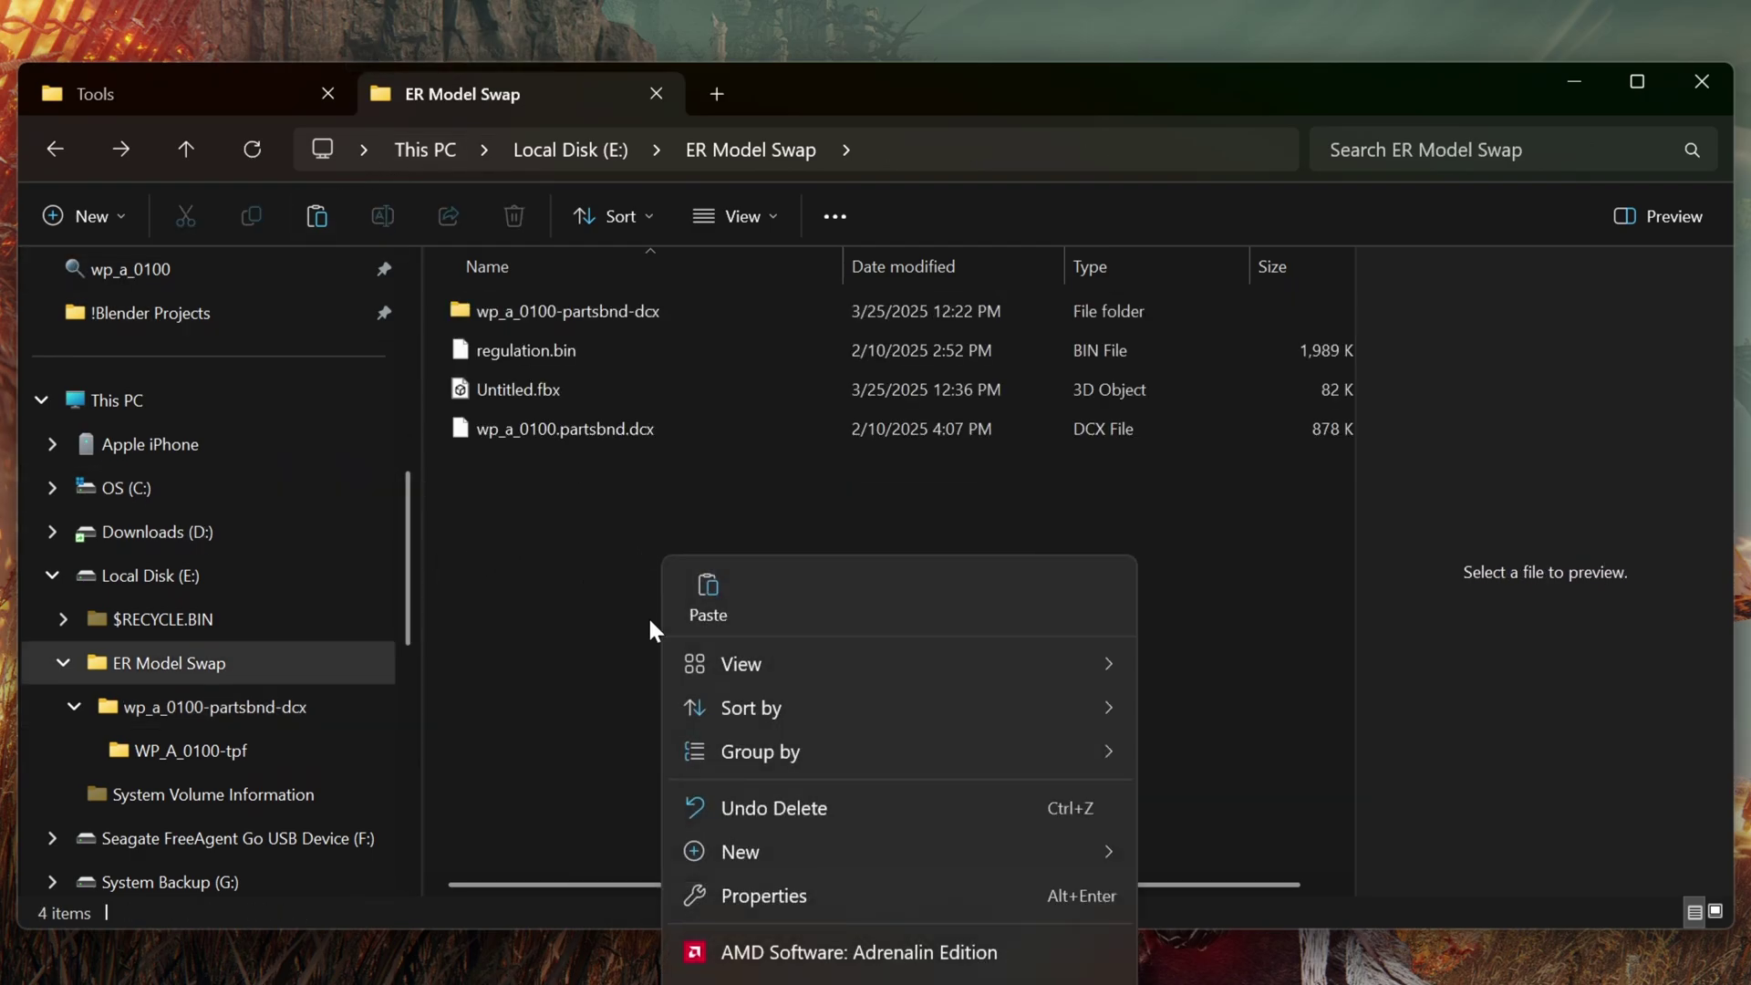
{"action": "left_click", "coordinate": [671, 591]}
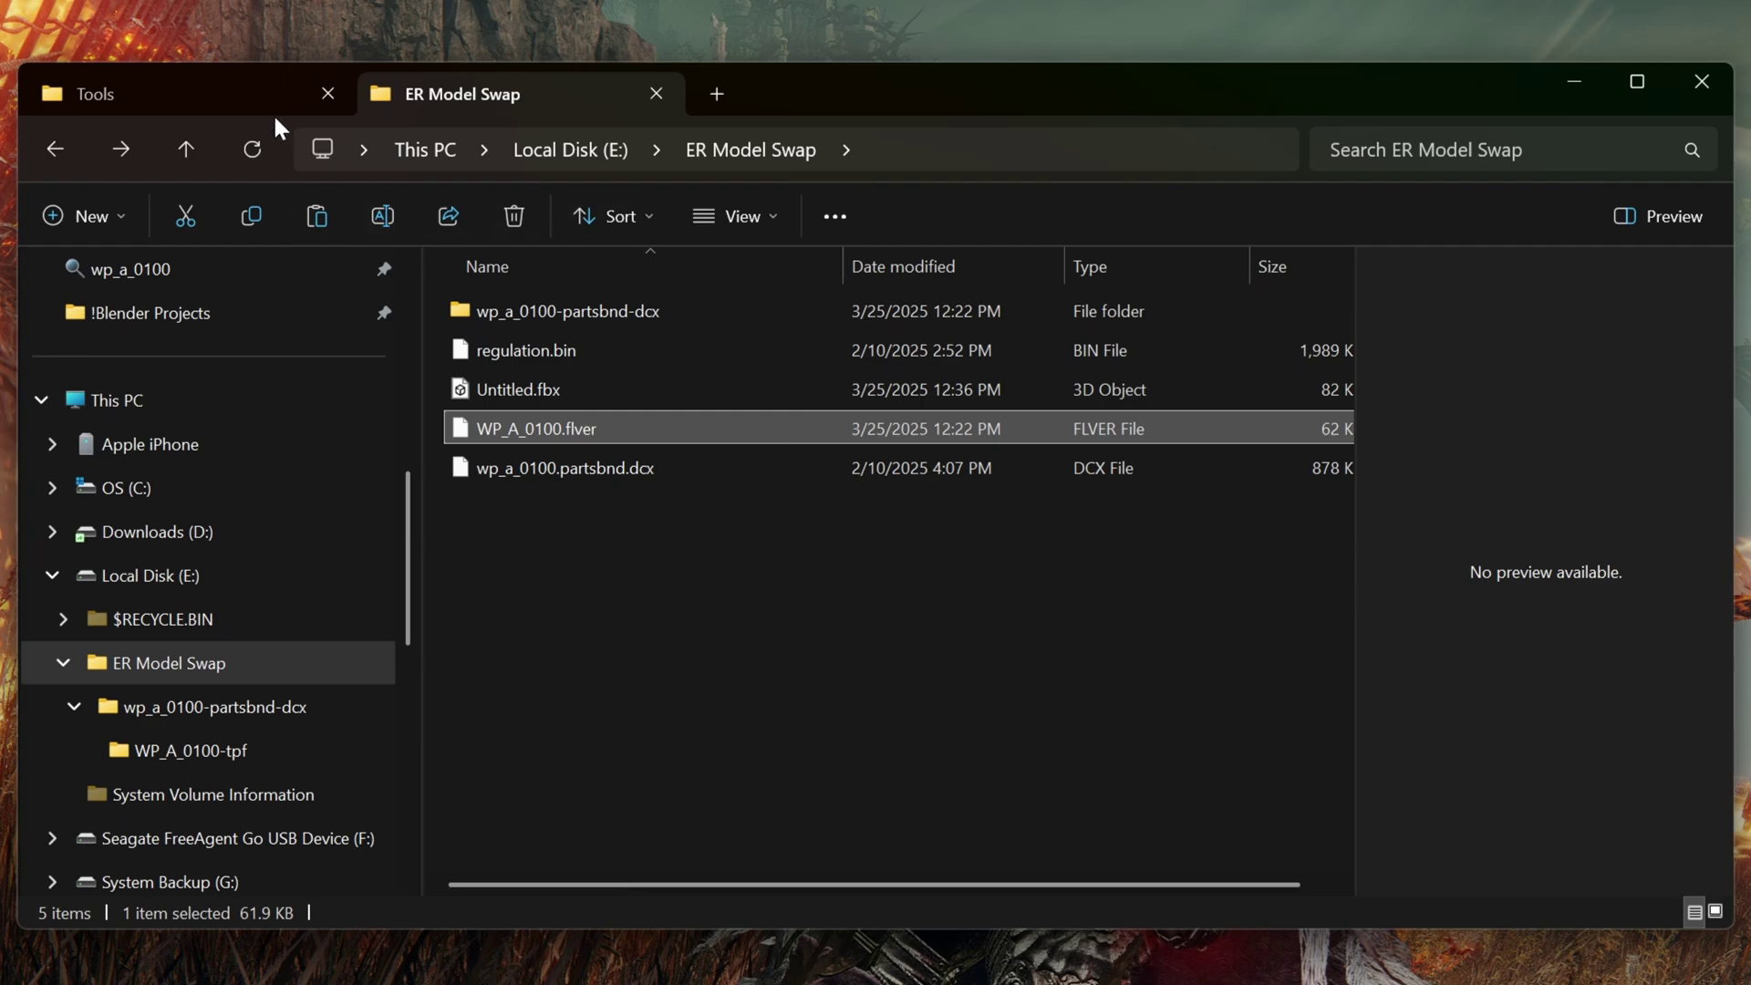
{"action": "left_click", "coordinate": [228, 91]}
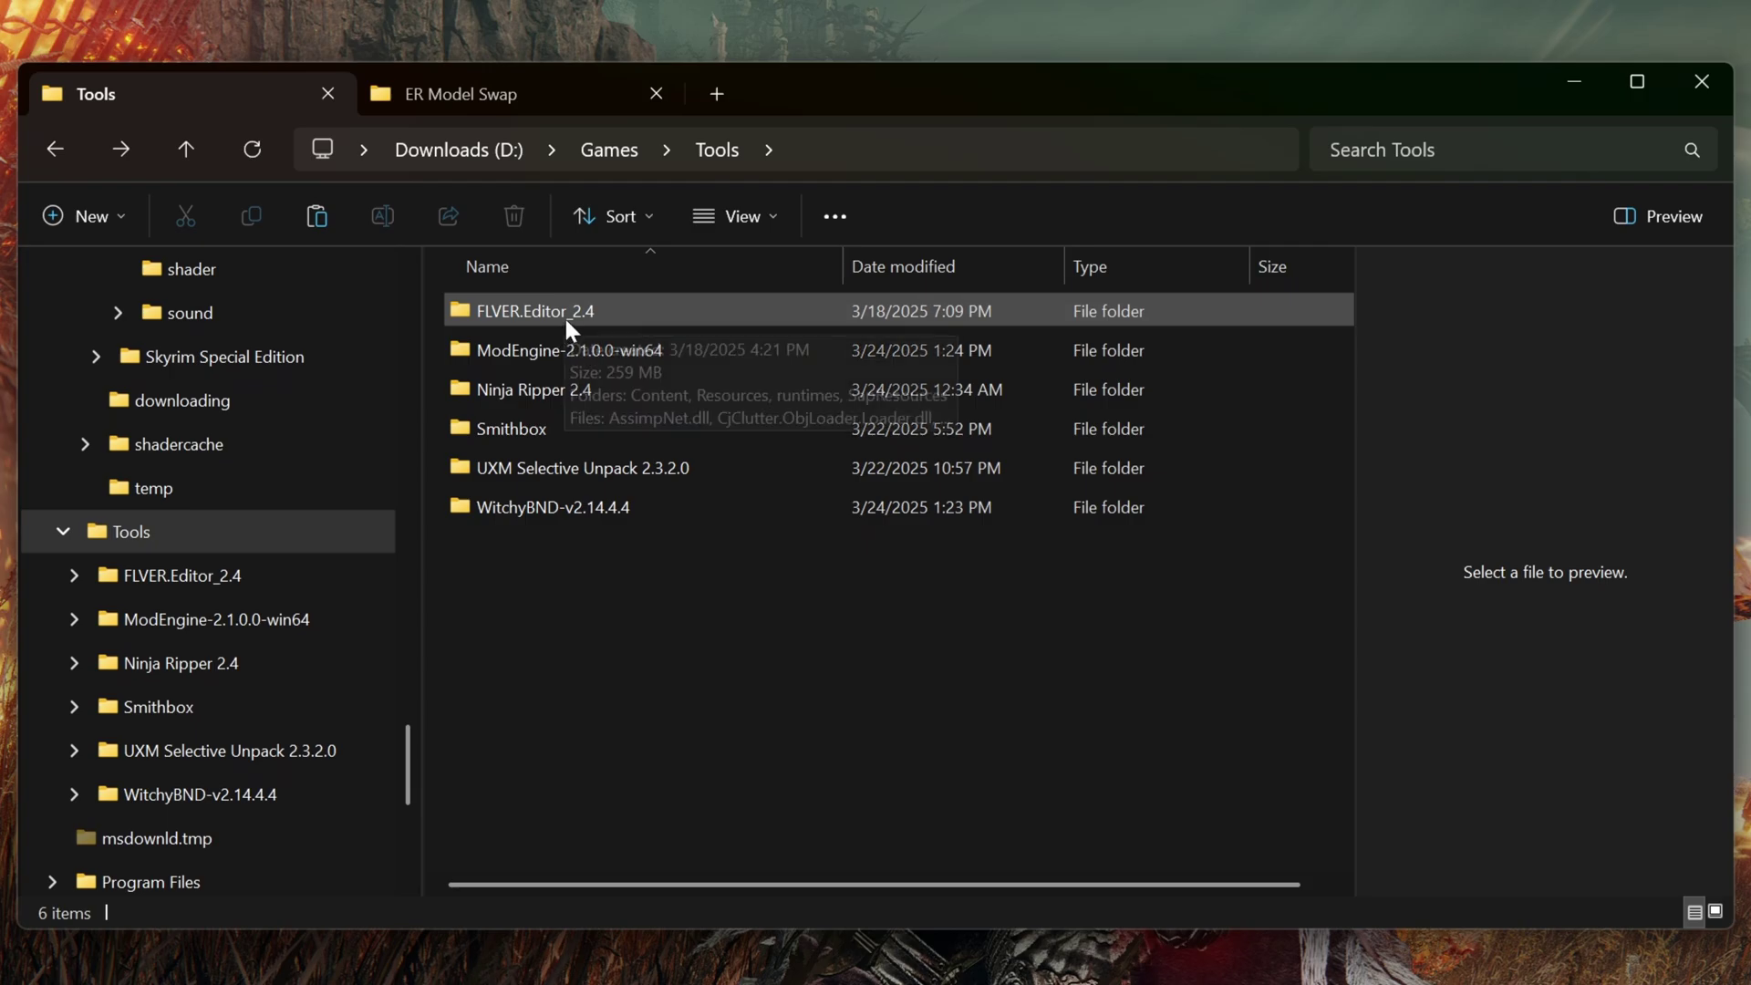
Launch FLVER Editor 2.4 and load WP_A_0100.flver from ER Model Swap\wp_a_0100-partsbnd-dcx.
{"action": "left_click", "coordinate": [565, 322]}
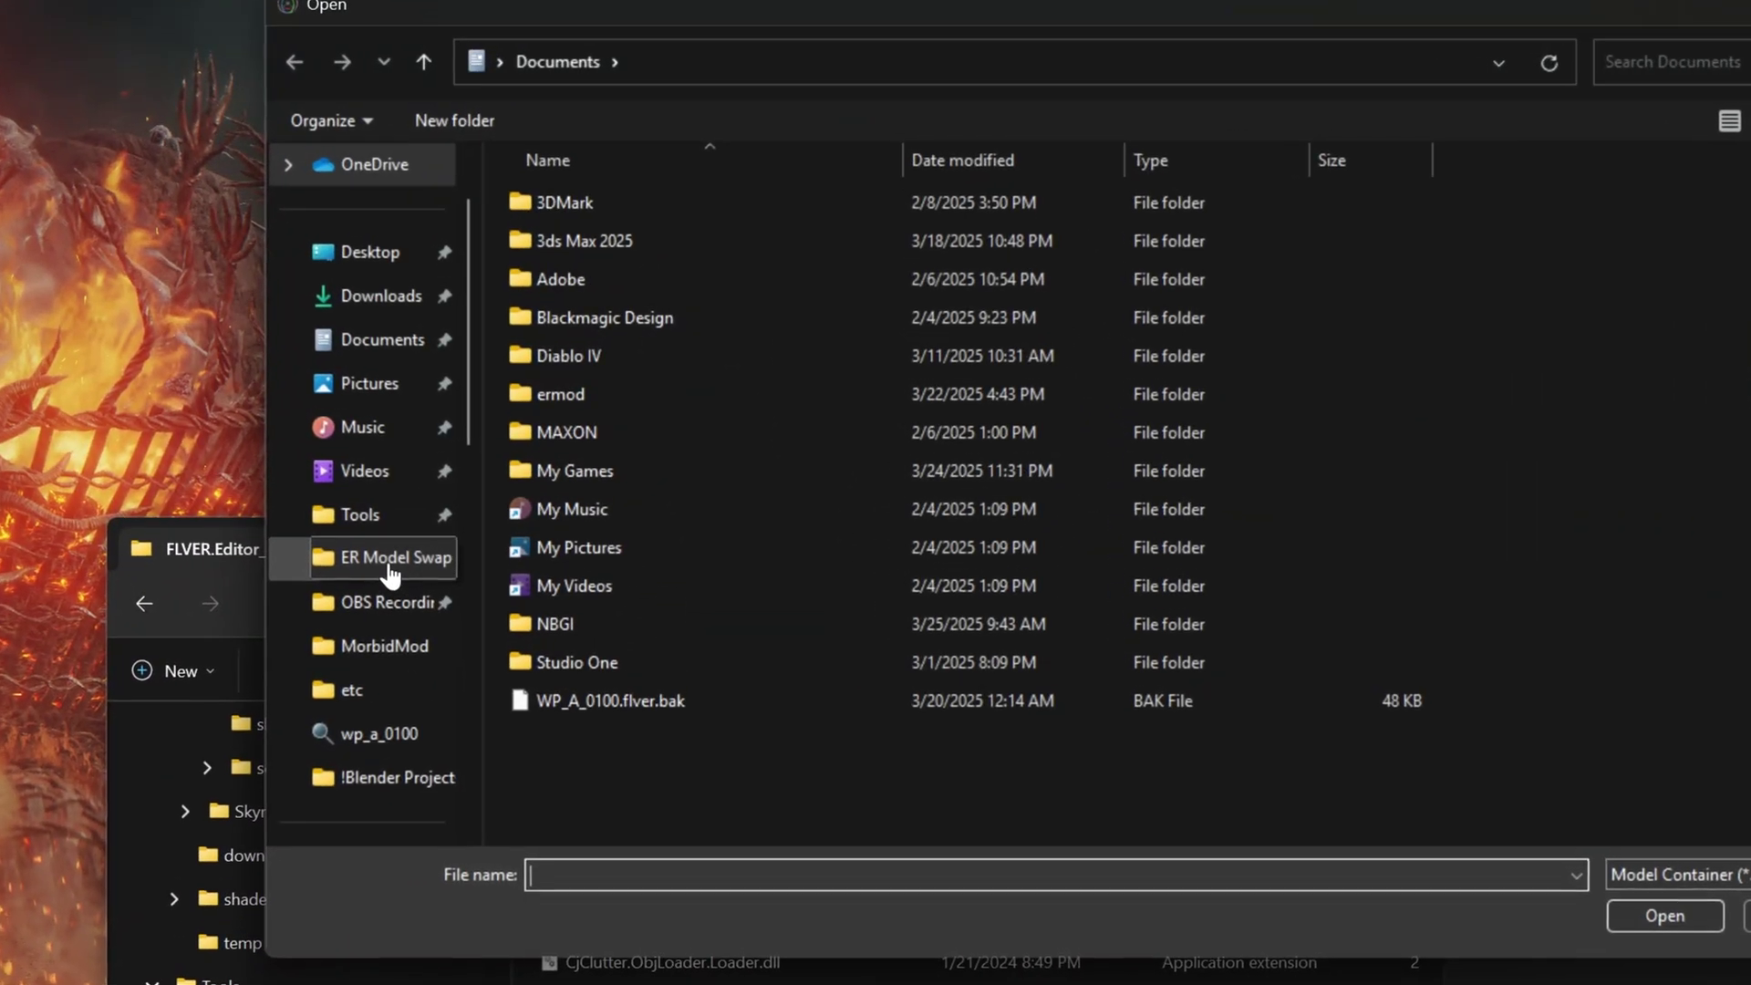
{"action": "left_click", "coordinate": [485, 412]}
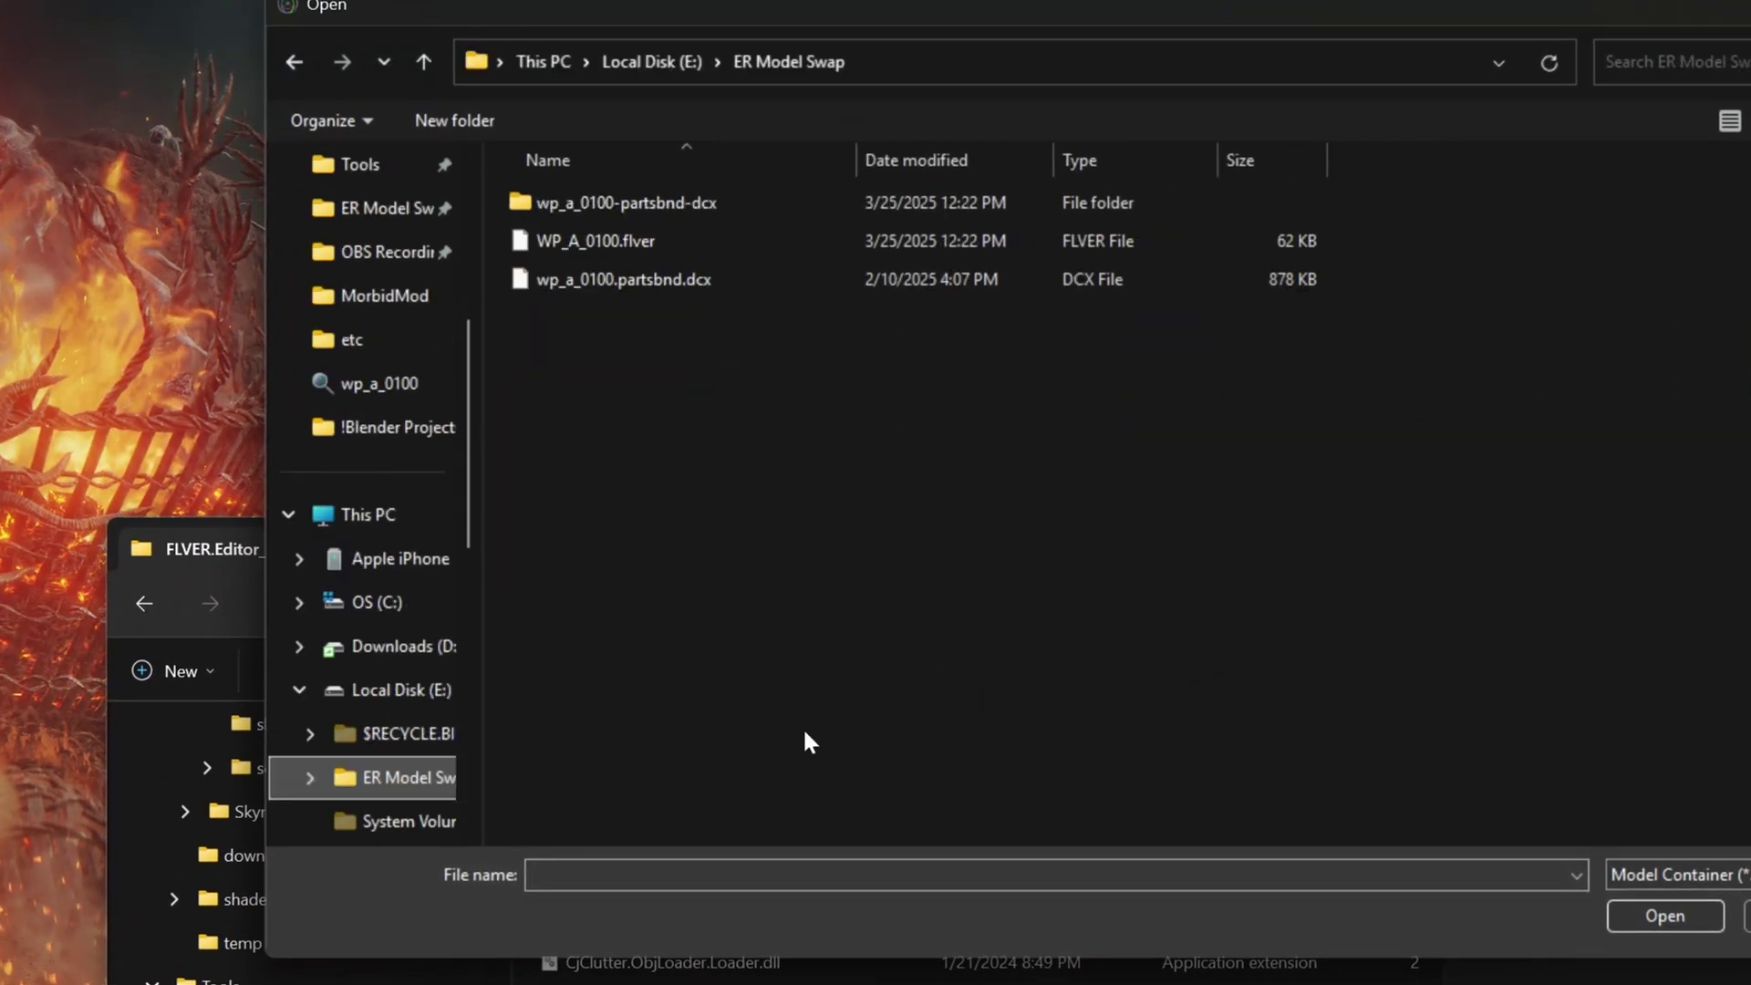
{"action": "double_click", "coordinate": [665, 158]}
{"action": "left_click", "coordinate": [646, 242]}
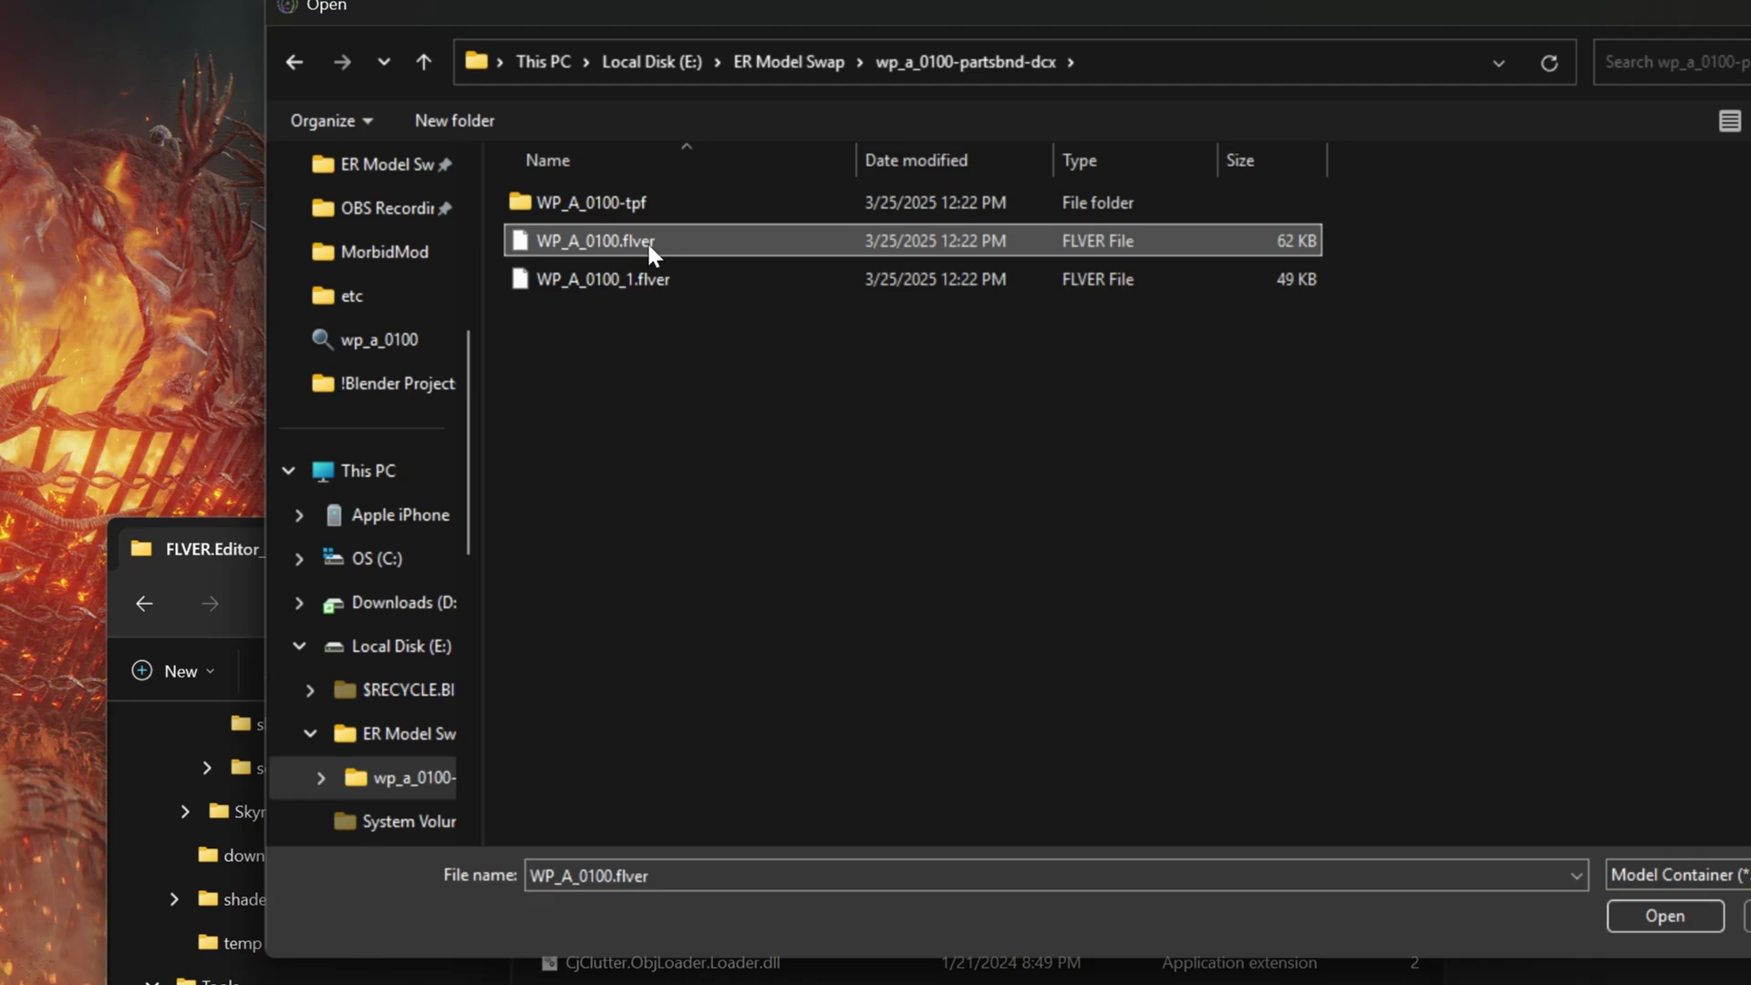
{"action": "left_click", "coordinate": [1656, 913]}
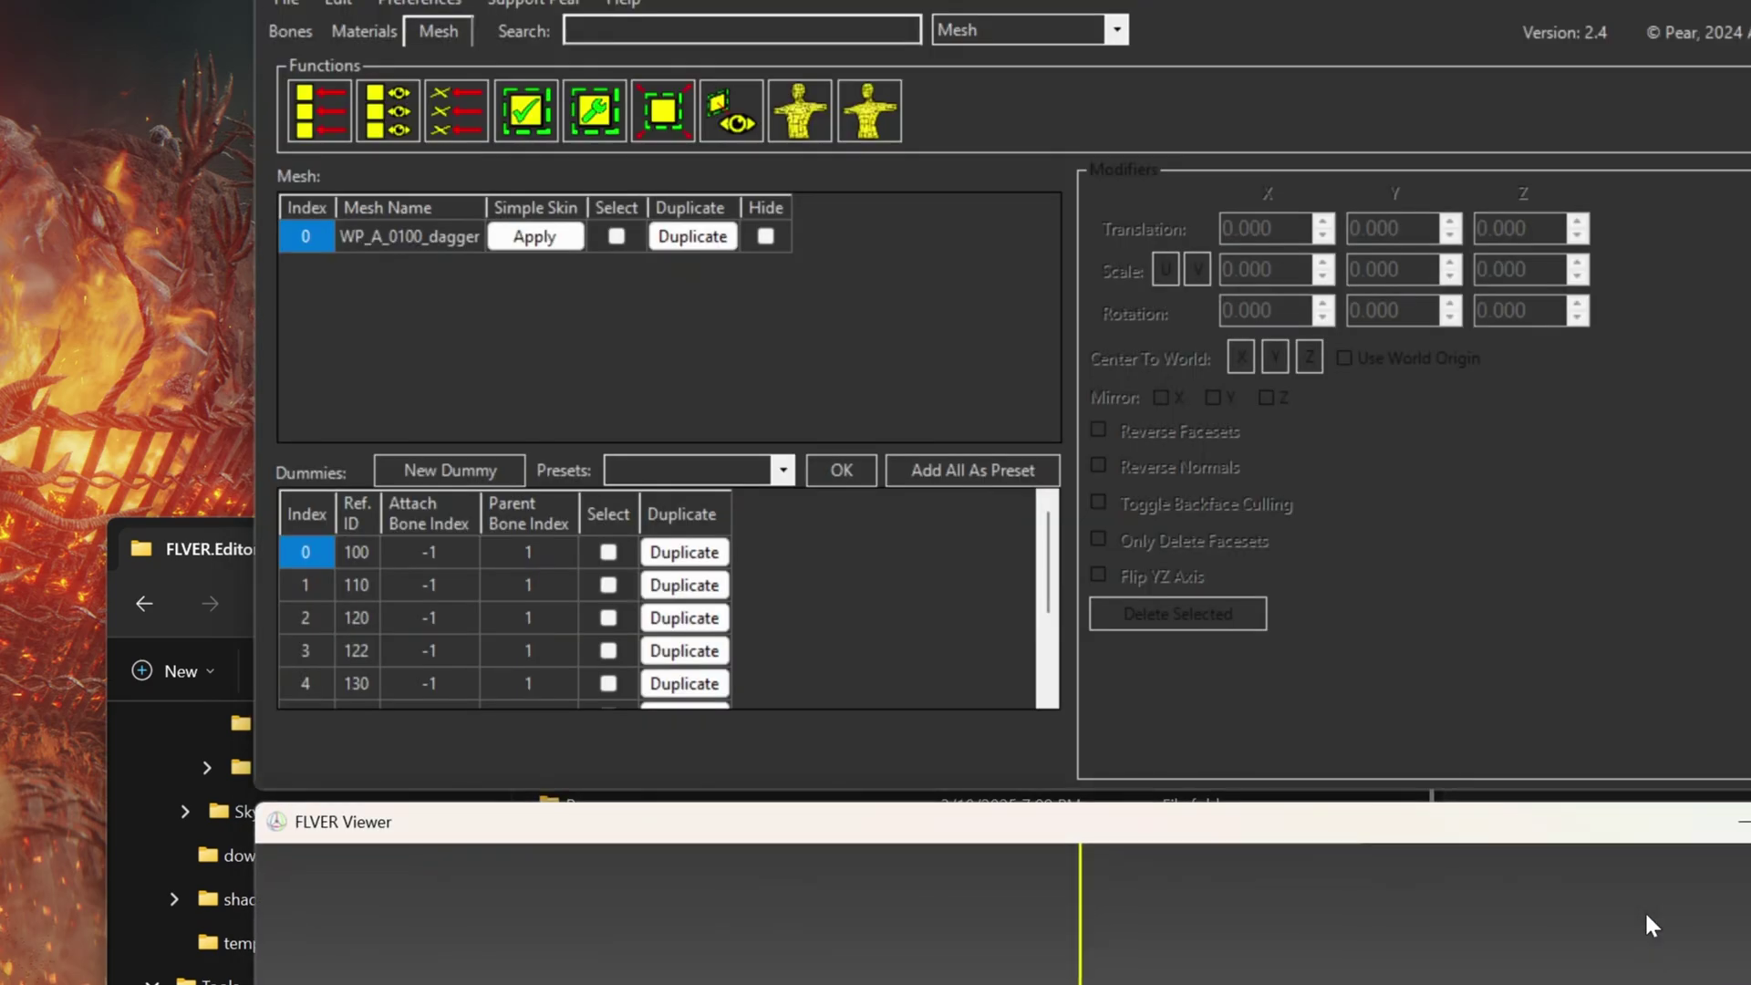